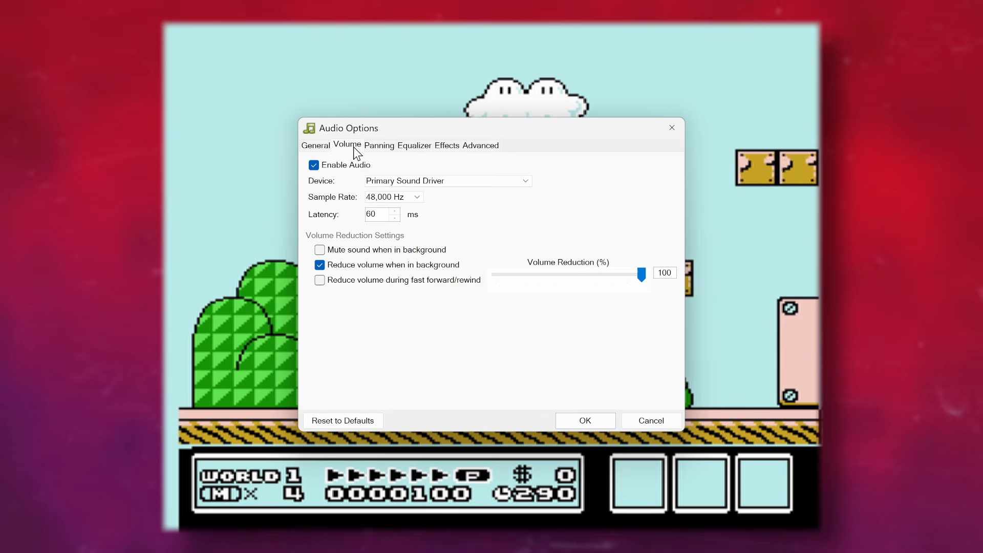
# Set the Square 1, Square 2, Triangle and Noise channel volumes to 0% in the audio options and apply the mix
pyautogui.click(354, 146)
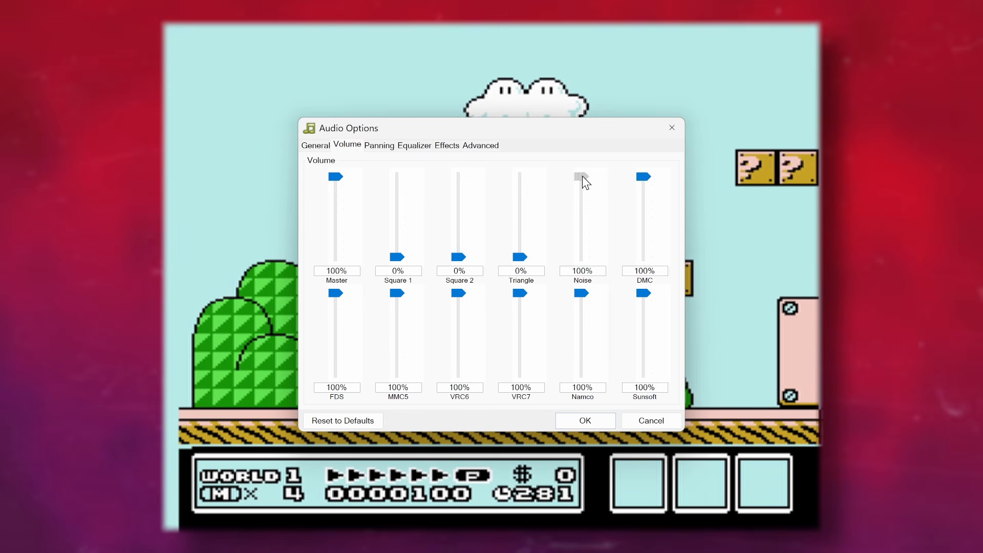
pyautogui.moveTo(582, 176); pyautogui.dragTo(578, 247)
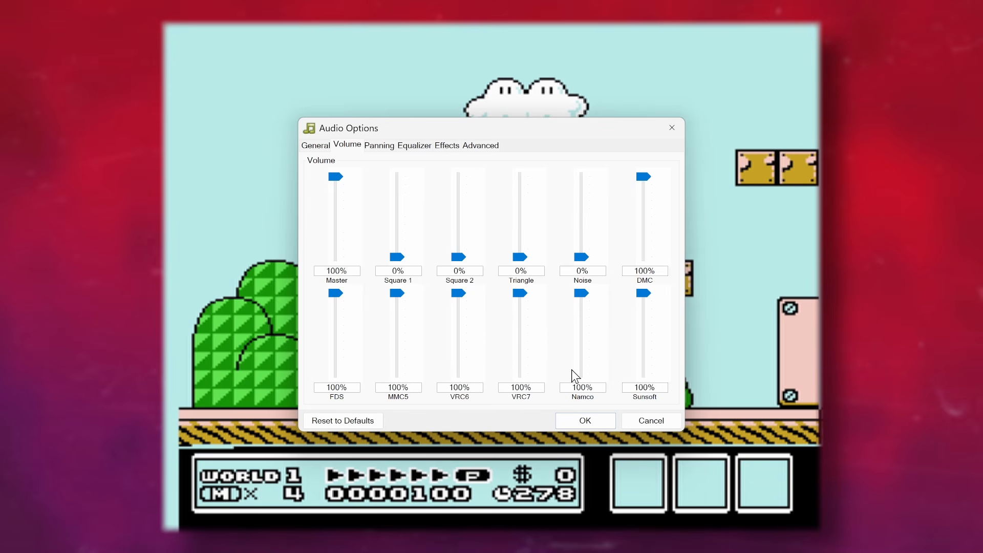
pyautogui.click(585, 426)
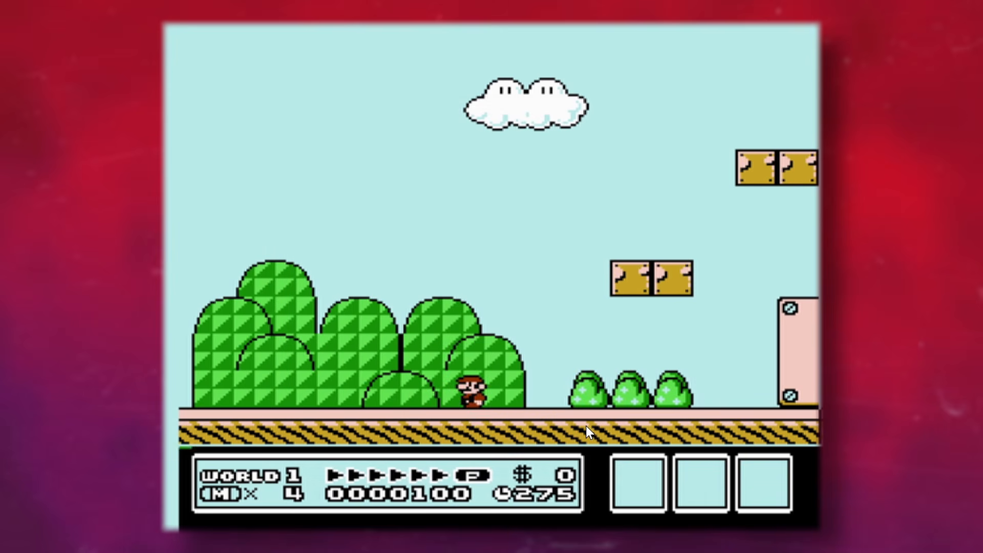
# Play the World 1 level, running and jumping across the blocks and past the pipe to listen to the isolated DMC channel
pyautogui.press('Right')
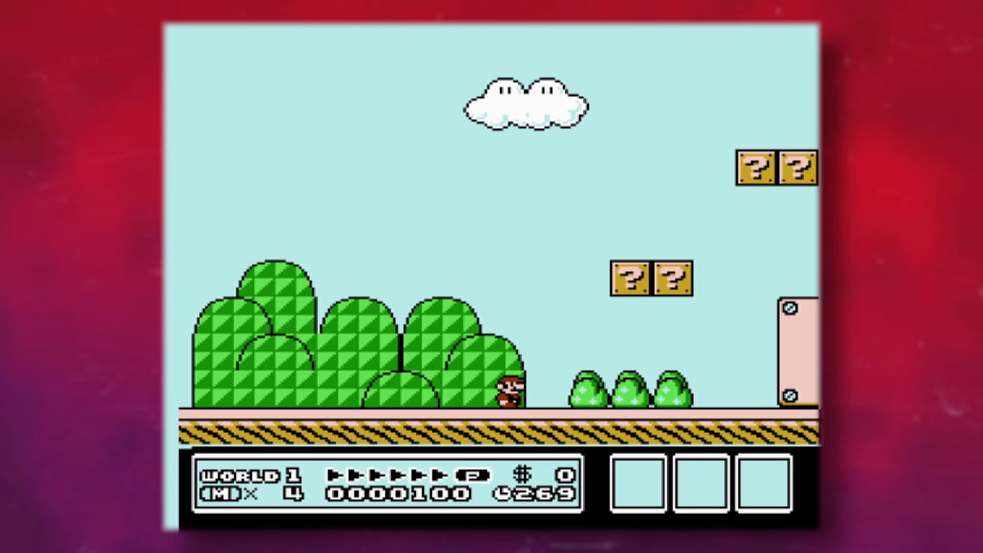
pyautogui.press('Right')
pyautogui.press('Right')
pyautogui.press('s')
pyautogui.press('s')
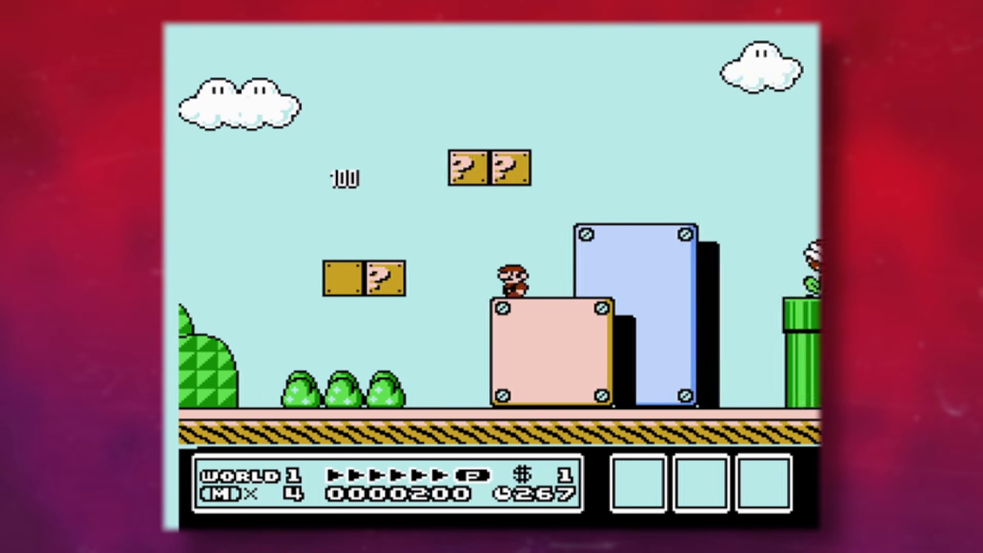
pyautogui.press('Right')
pyautogui.press('s')
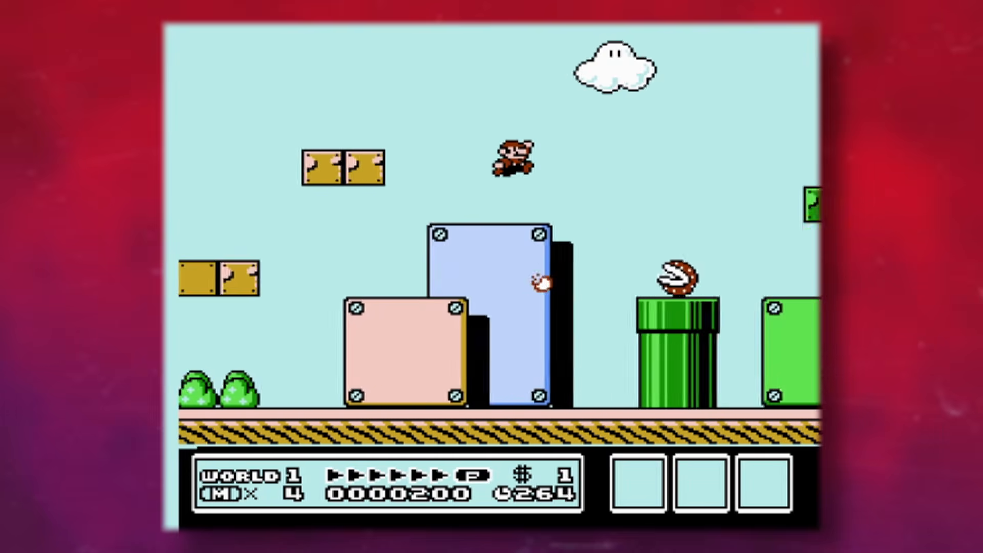
pyautogui.press('Right')
pyautogui.press('s')
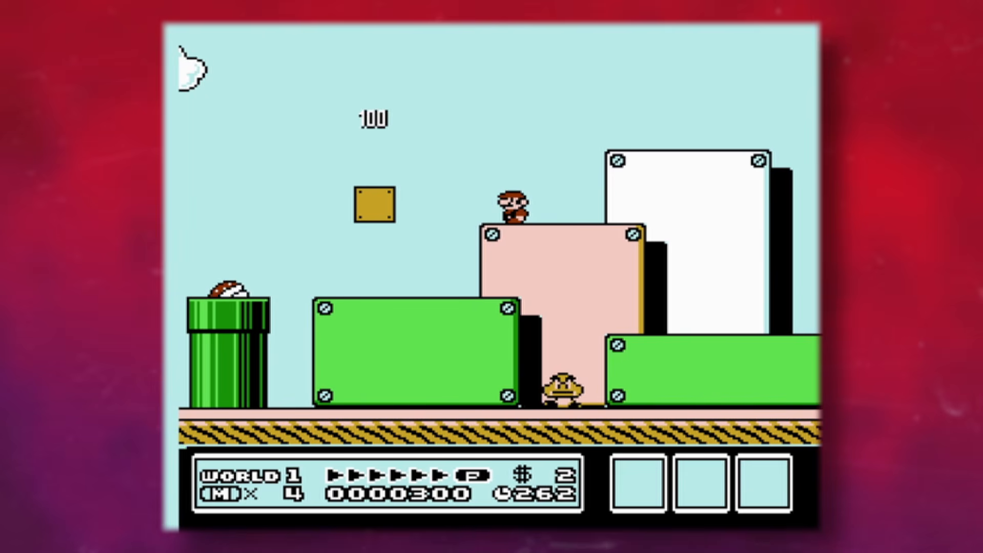
pyautogui.press('Right')
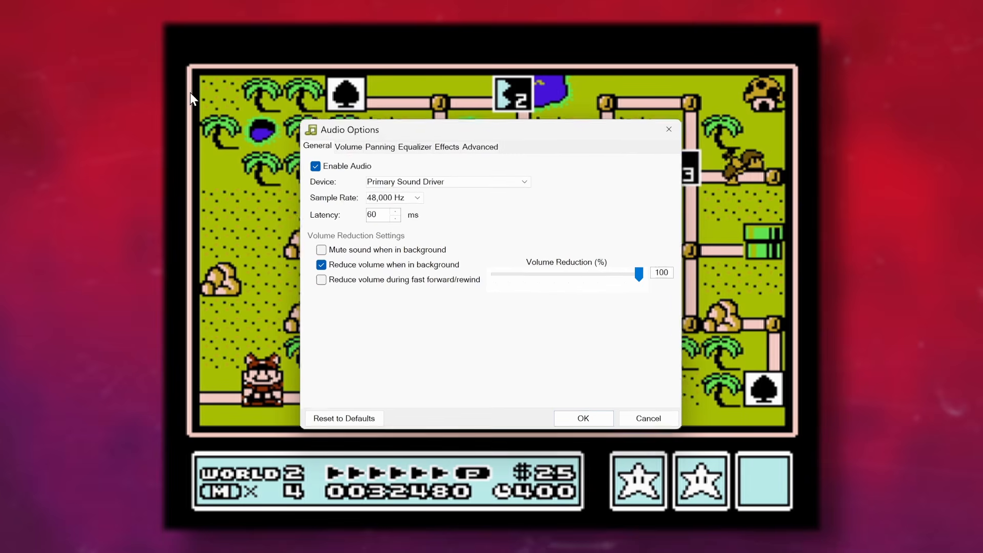
# Lower the Square 1, Square 2 and Noise channel volumes to 0% for the World 2 map music
pyautogui.click(348, 147)
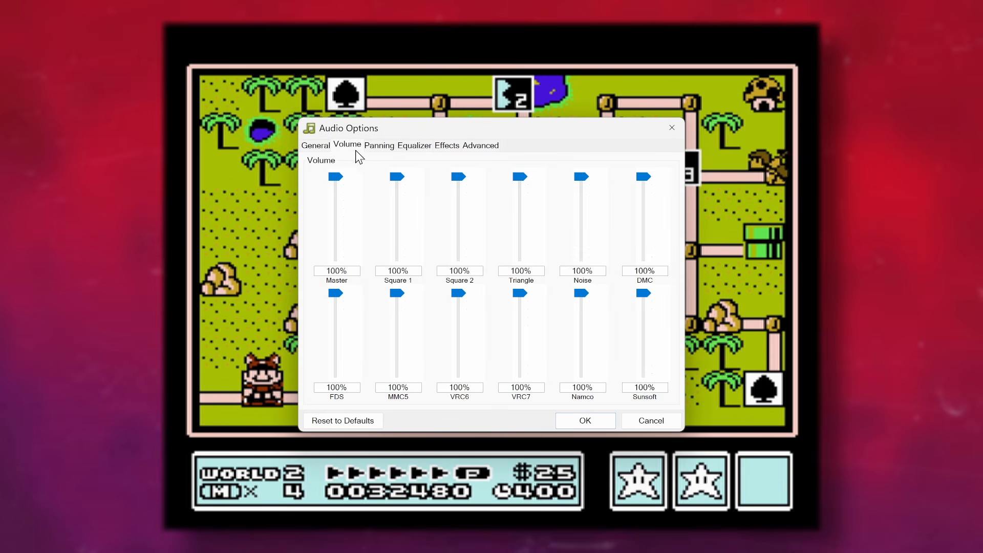
pyautogui.moveTo(397, 177); pyautogui.dragTo(397, 259)
pyautogui.moveTo(459, 179); pyautogui.dragTo(459, 258)
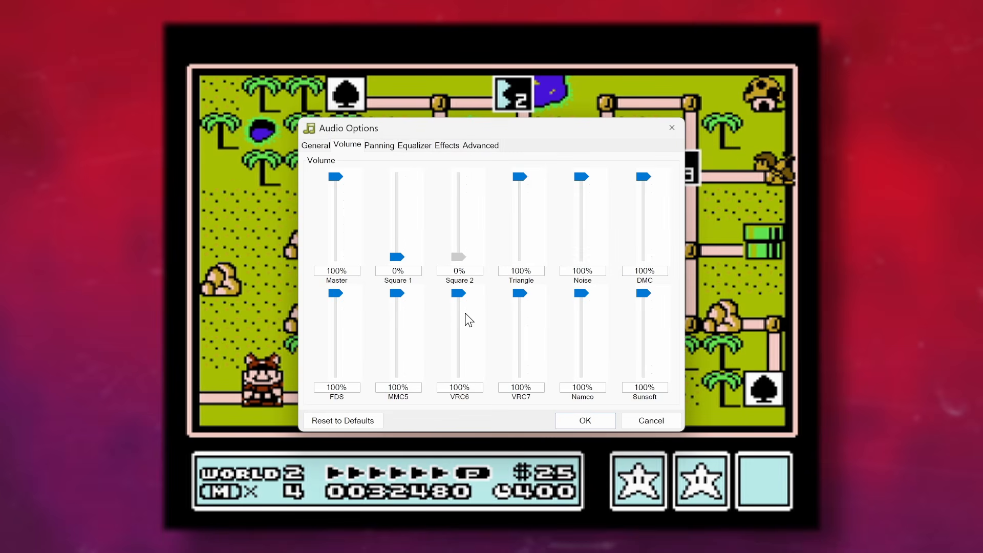
pyautogui.moveTo(582, 177); pyautogui.dragTo(582, 259)
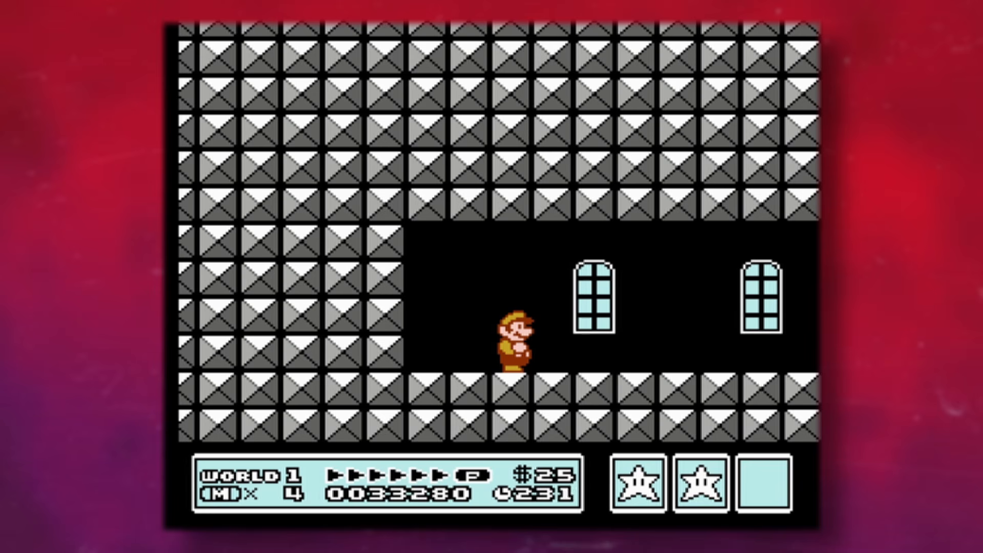
# Silence the Square 1, Square 2, Triangle and Noise channels at 0% for the castle level and apply the settings
pyautogui.click(353, 147)
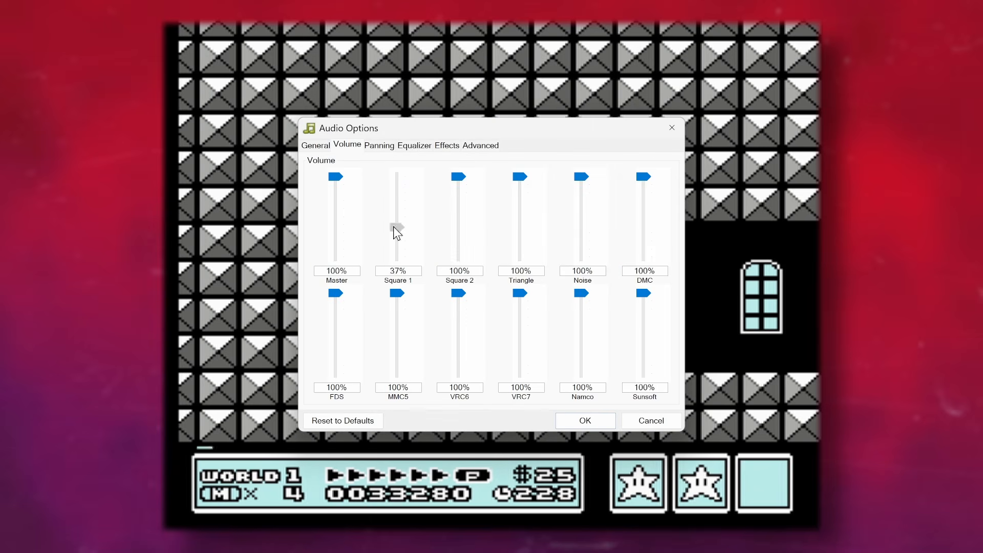
pyautogui.moveTo(466, 222); pyautogui.dragTo(461, 261)
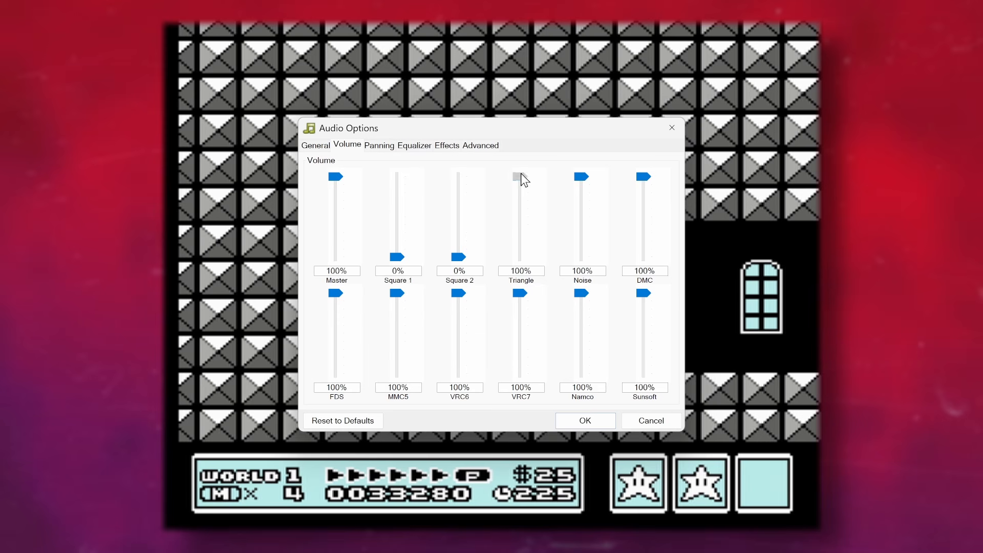
pyautogui.moveTo(583, 178); pyautogui.dragTo(554, 365)
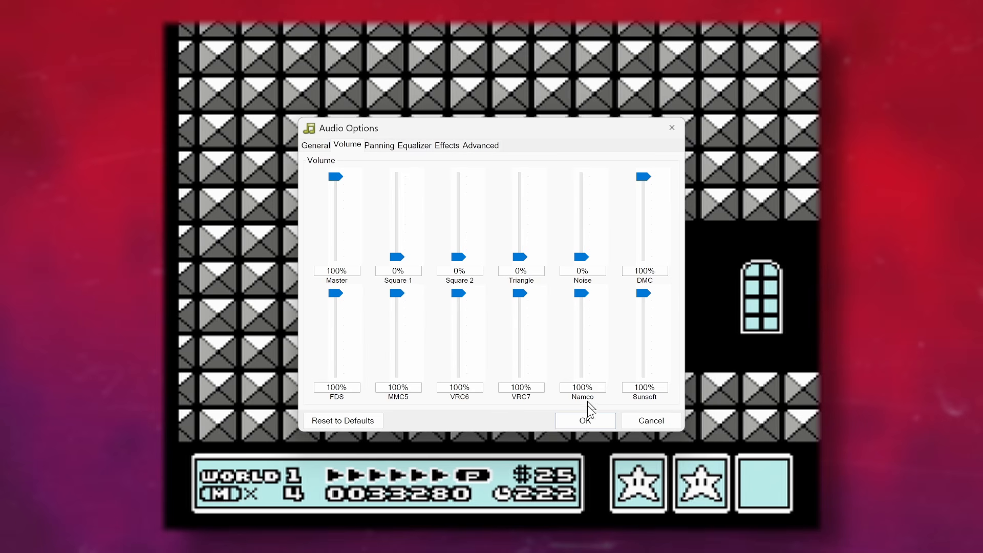
pyautogui.click(586, 420)
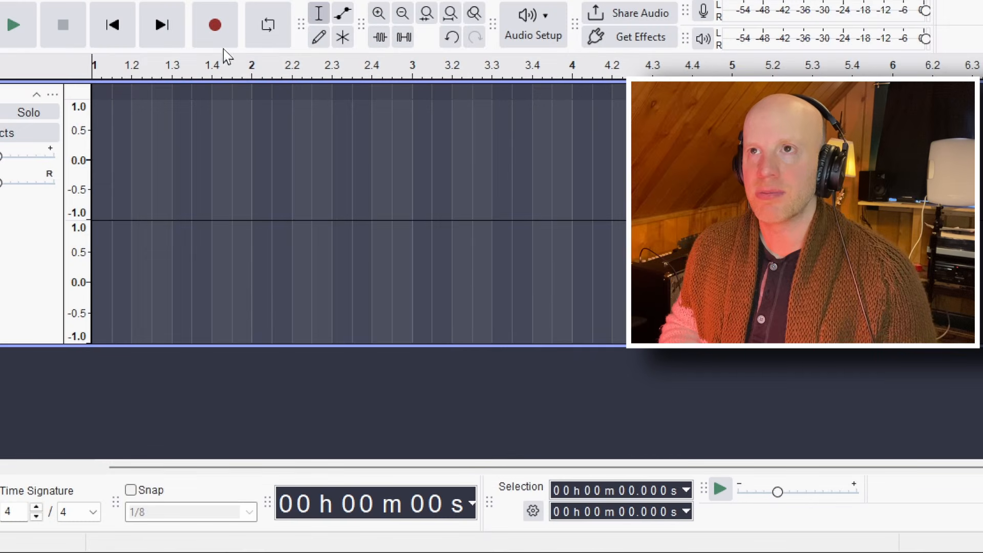
# Record about three seconds of audio in Audacity from the browser video "The Very First Wilhelm Scream (Distant Drums, 1951)"
pyautogui.click(219, 33)
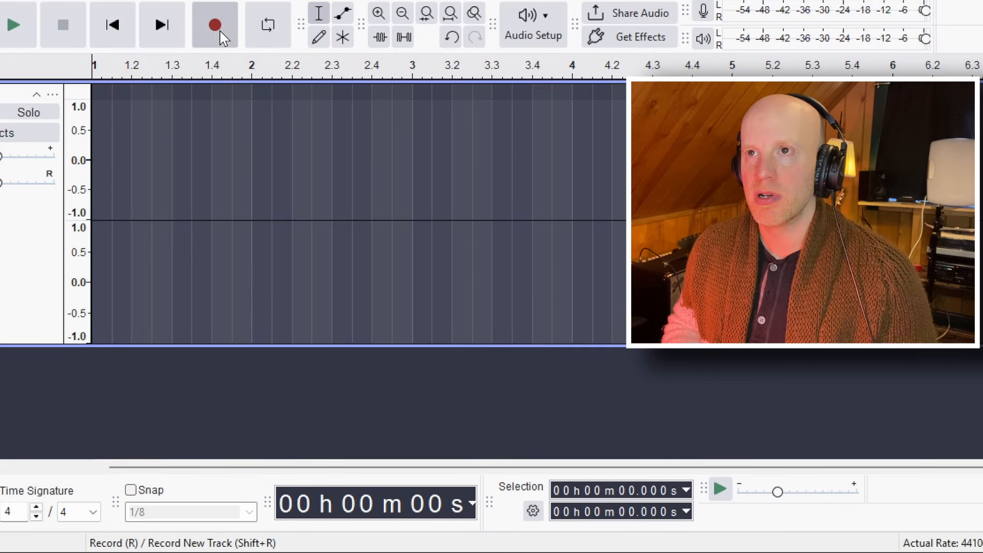
pyautogui.hotkey('alt', 'Tab')
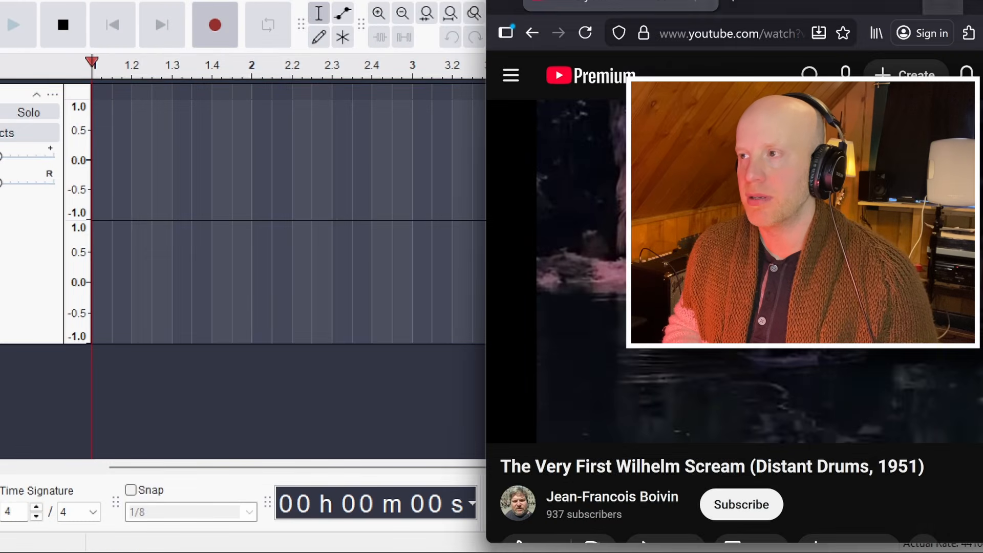
pyautogui.press('space')
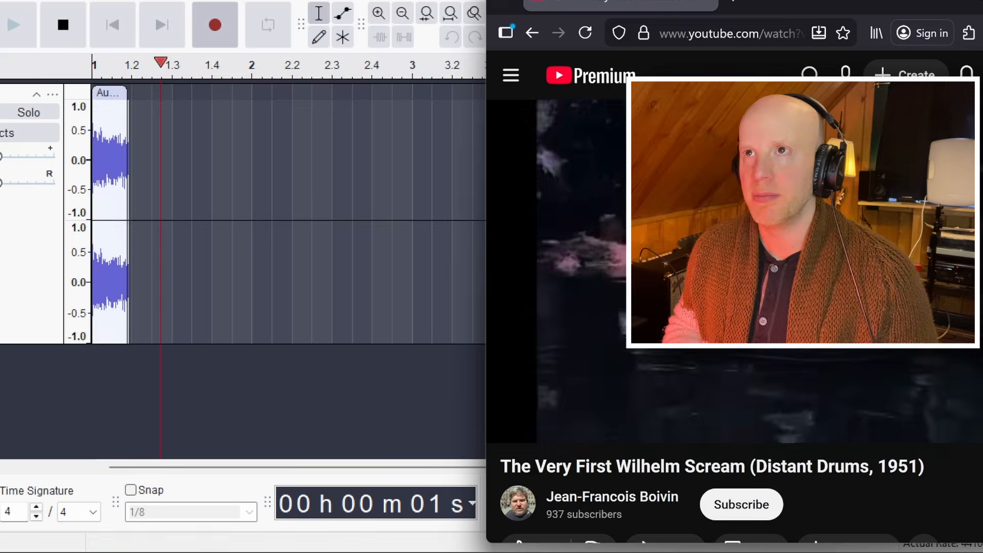
pyautogui.hotkey('alt', 'Tab')
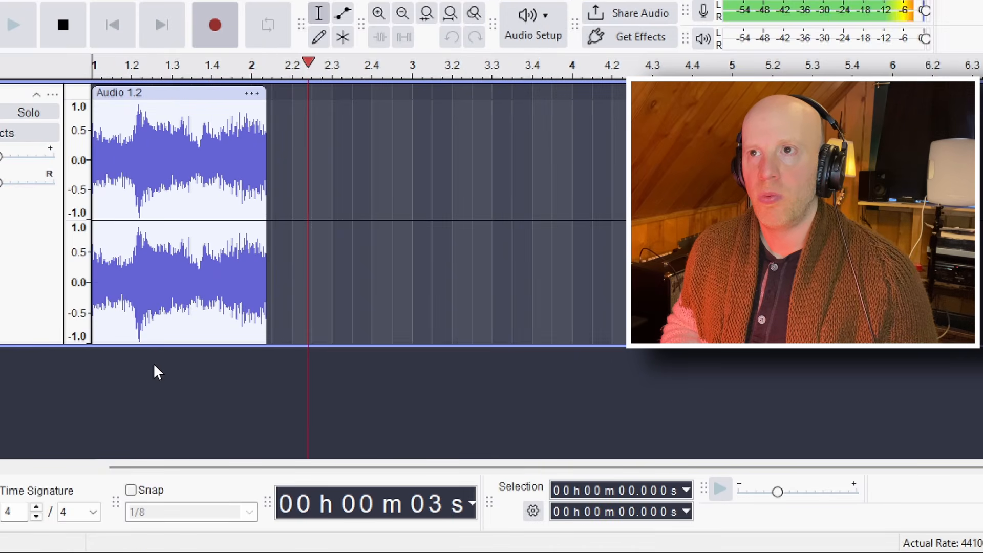
pyautogui.press('space')
pyautogui.hotkey('alt', 'Tab')
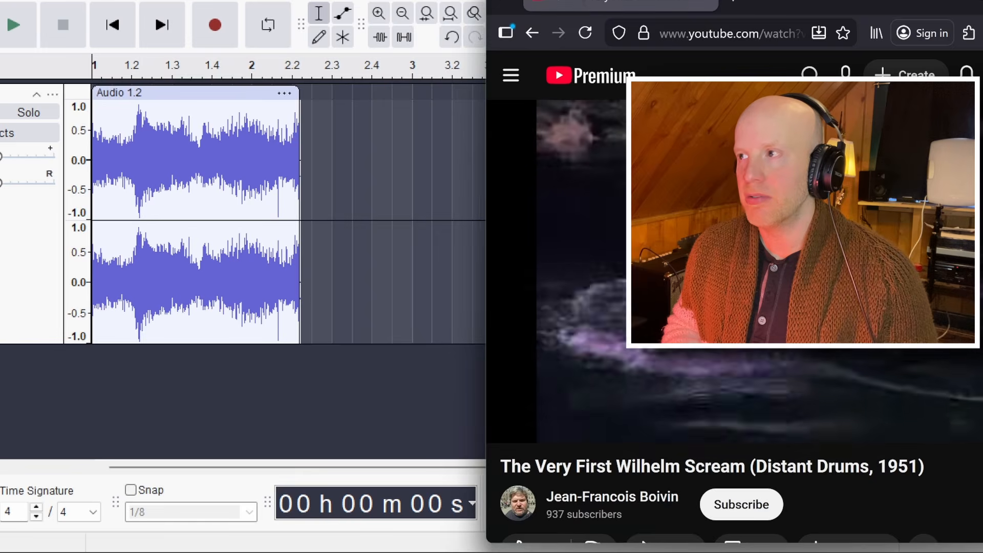
pyautogui.hotkey('alt', 'Tab')
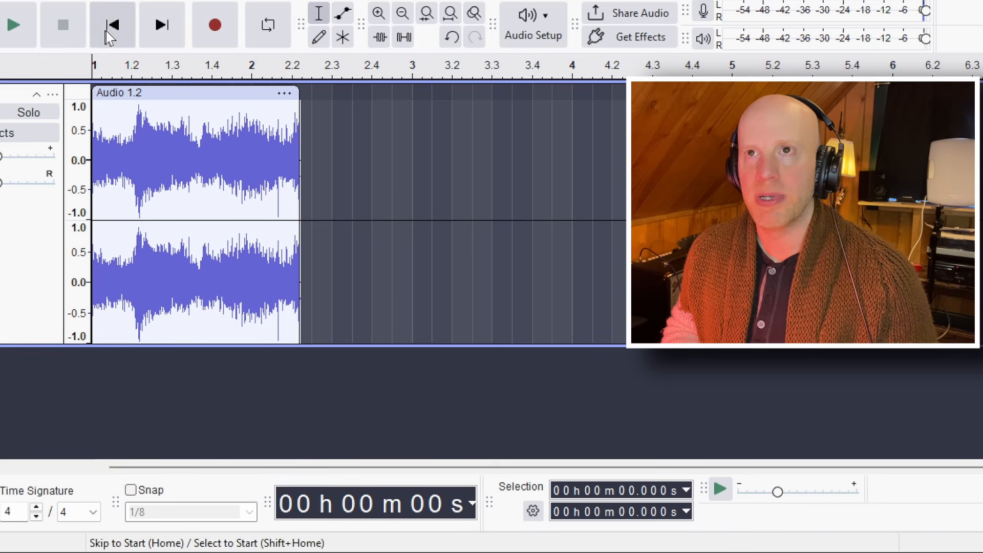
# Play back the recording, split it at about 0.557 s just before the loud onset, and delete the earlier part
pyautogui.click(19, 27)
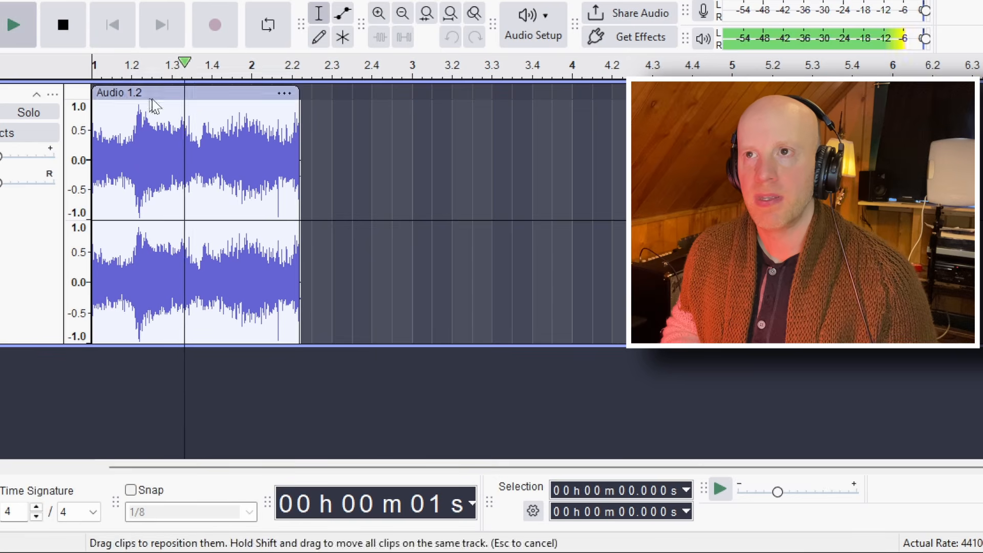
pyautogui.press('space')
pyautogui.click(379, 13)
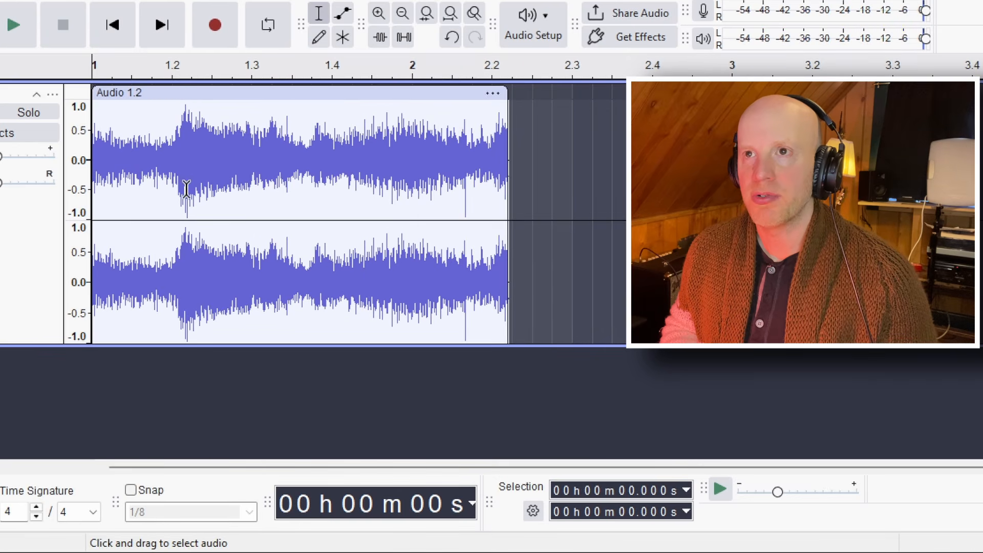
pyautogui.click(378, 13)
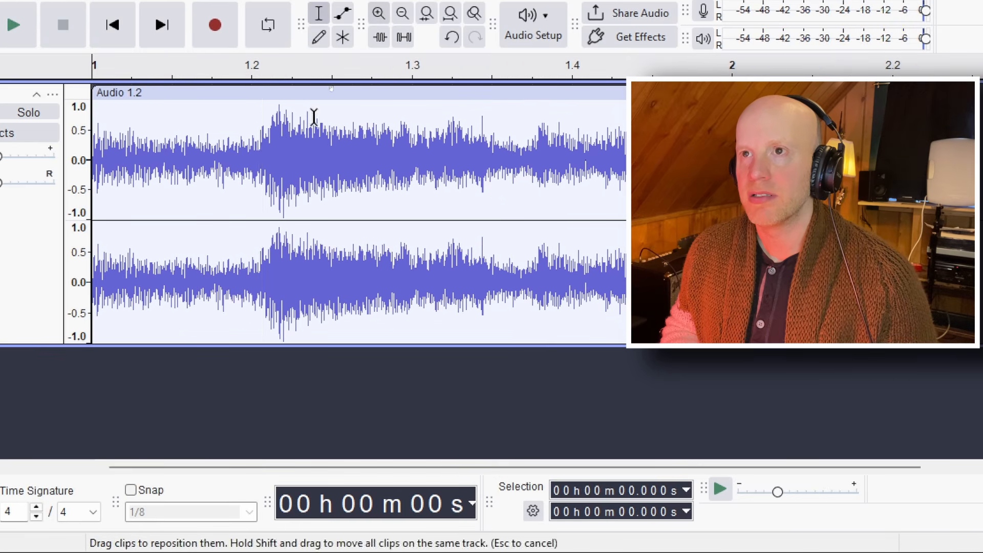
pyautogui.click(260, 146)
pyautogui.hotkey('ctrl', 'i')
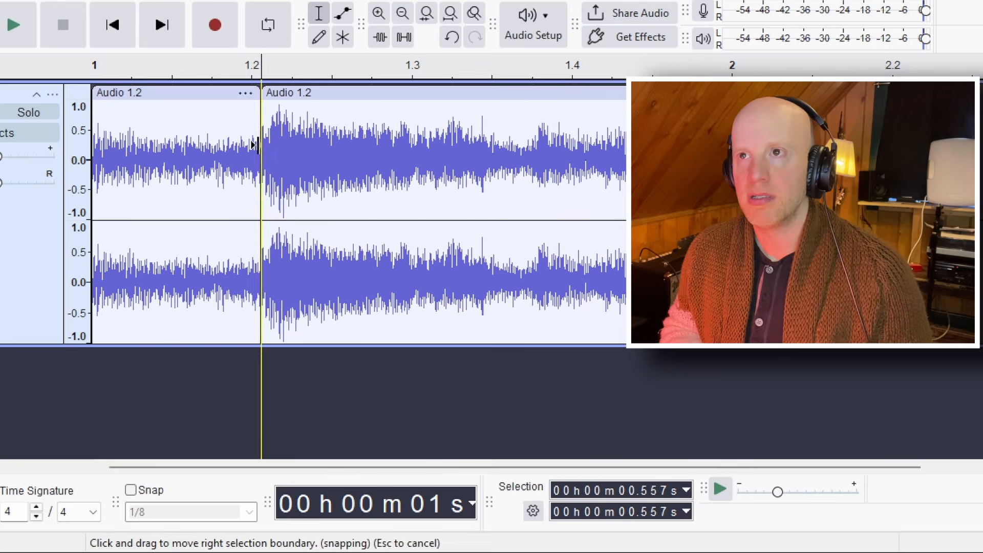
pyautogui.click(159, 93)
pyautogui.press('Delete')
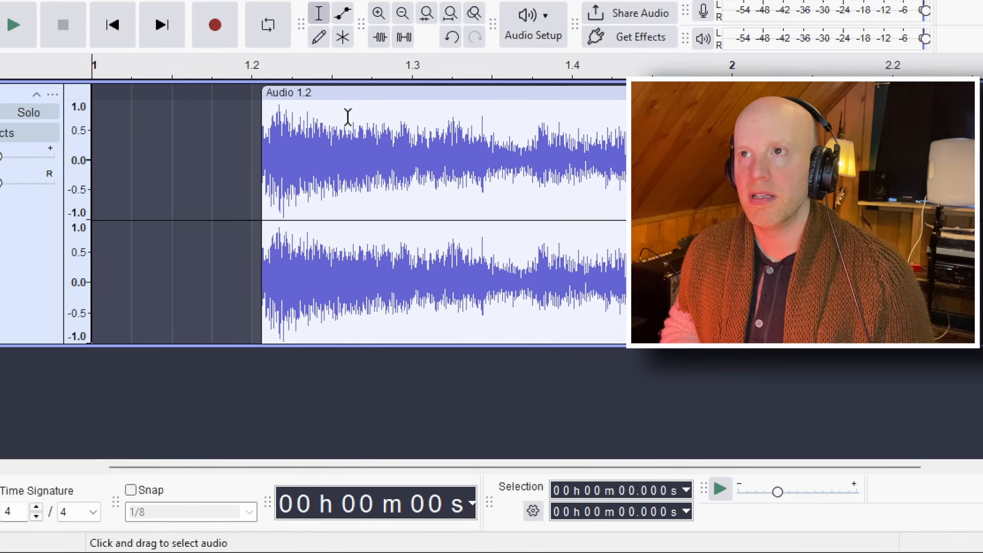
# Move the remaining clip to the start of the track and play it back
pyautogui.moveTo(353, 92); pyautogui.dragTo(185, 104)
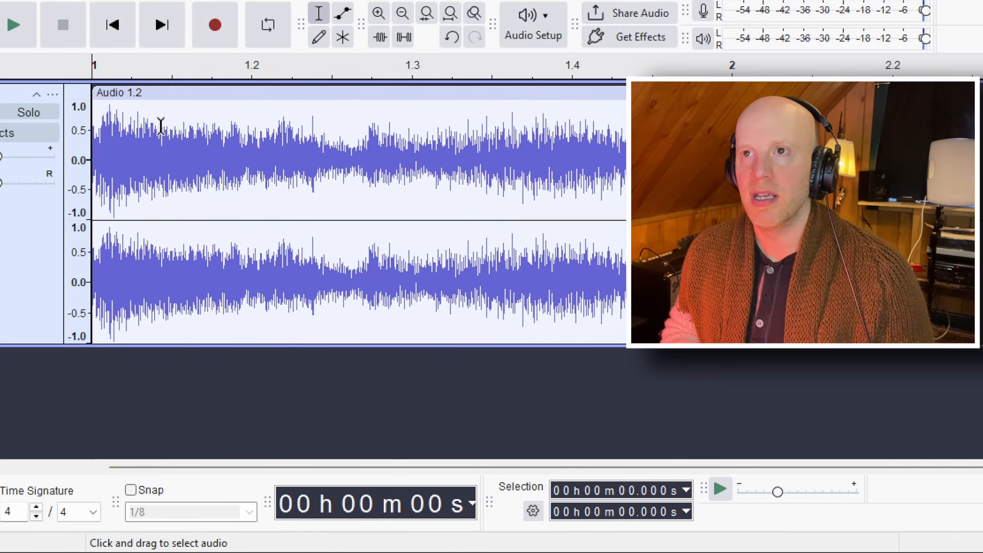
pyautogui.press('space')
pyautogui.press('space')
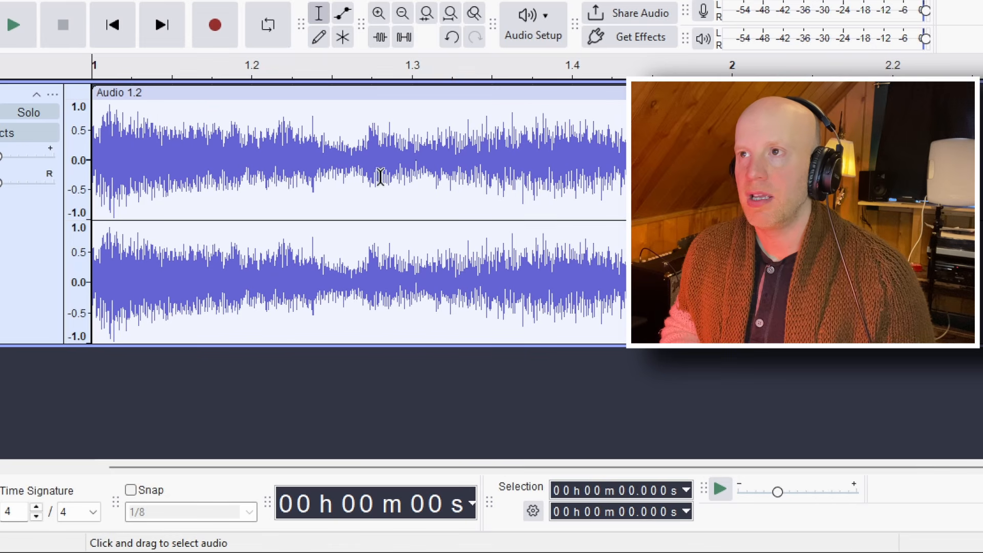
# Split the clip at about 1.065 s, delete everything after it, and play the trimmed sample from the start
pyautogui.click(416, 159)
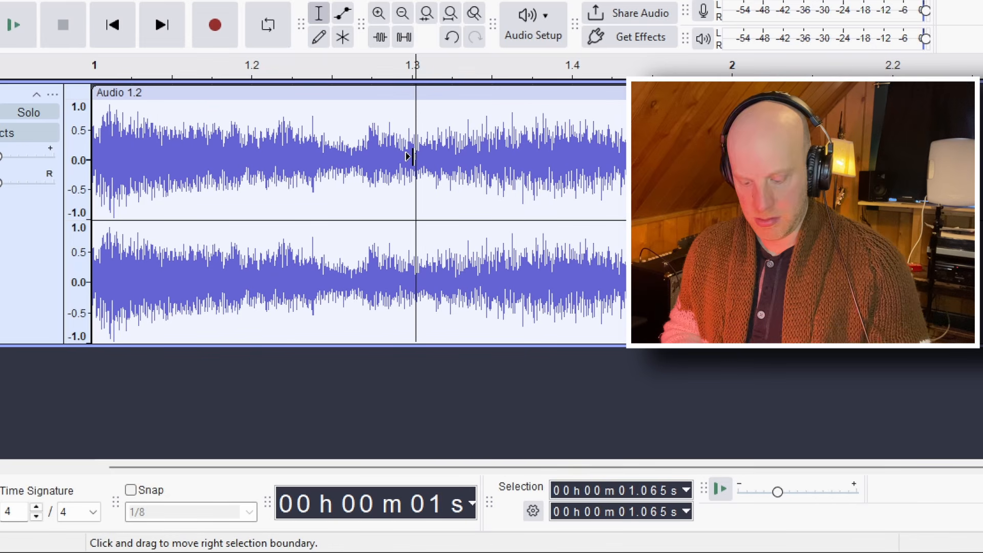
pyautogui.hotkey('ctrl', 'i')
pyautogui.click(487, 87)
pyautogui.press('Delete')
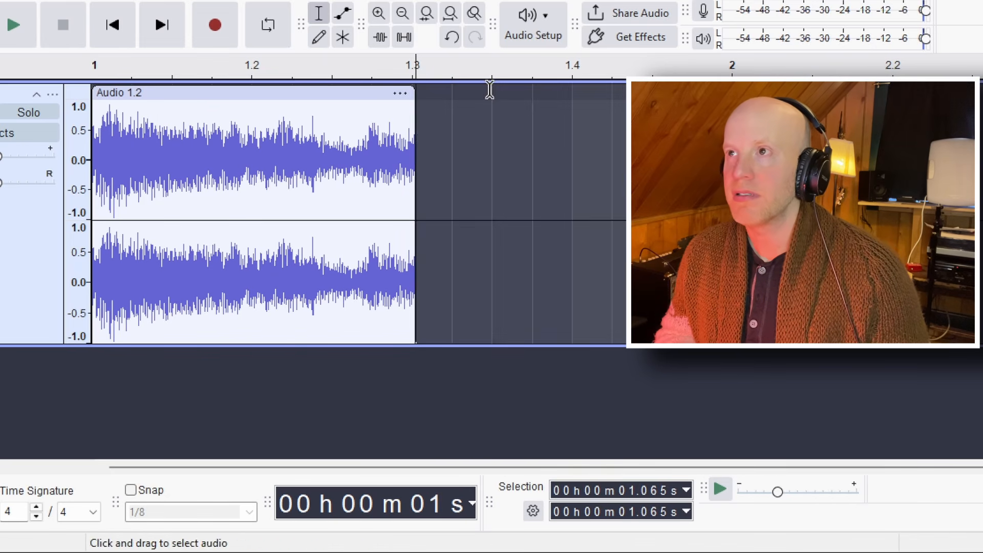
pyautogui.click(112, 25)
pyautogui.press('space')
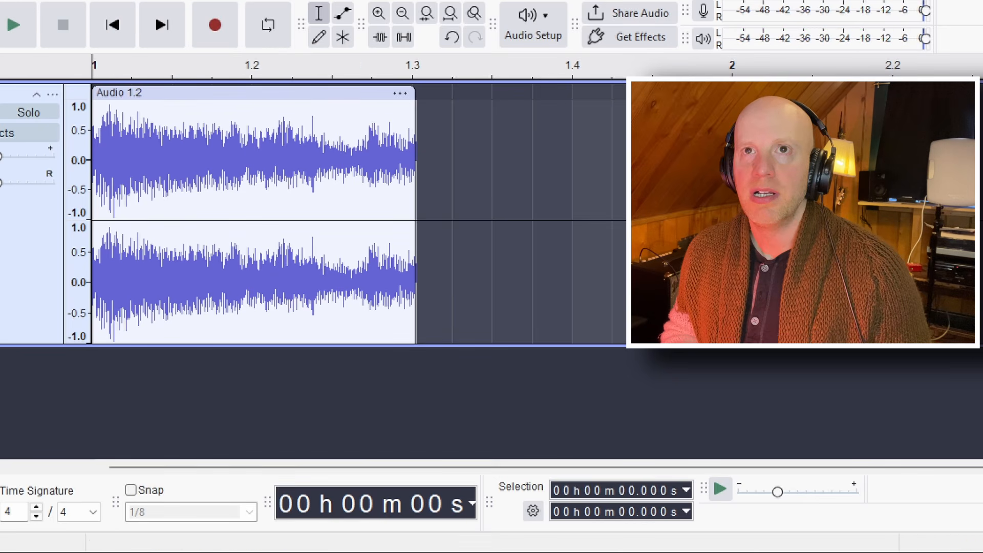
# Export the entire project as a mono, 44100 Hz, signed 24-bit WAV file named wilhelm
pyautogui.click(0, 0)
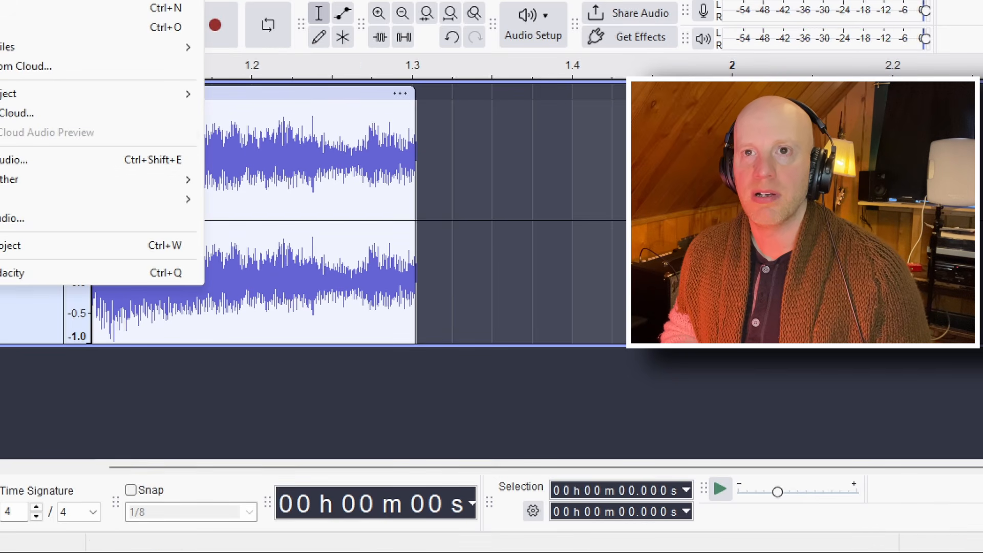
pyautogui.click(52, 160)
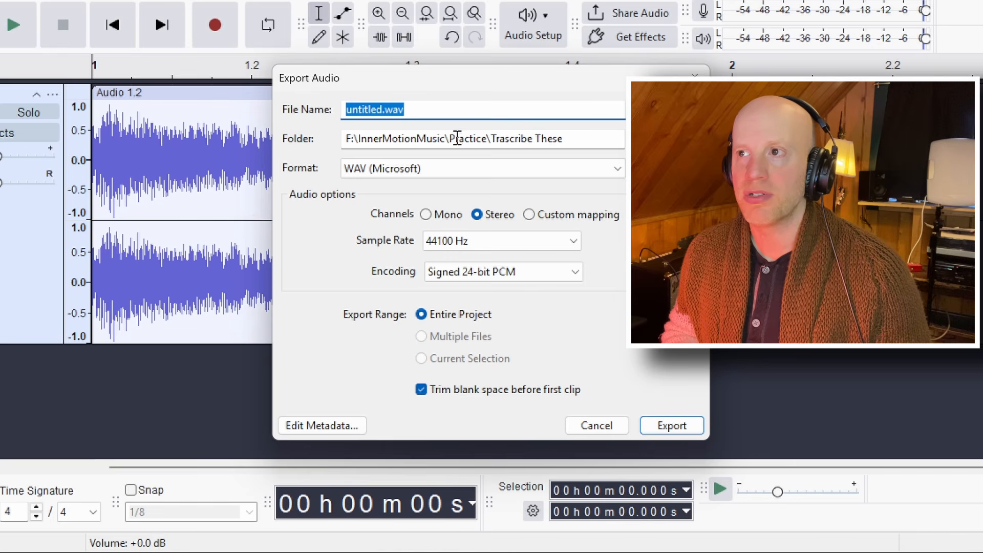
pyautogui.click(436, 213)
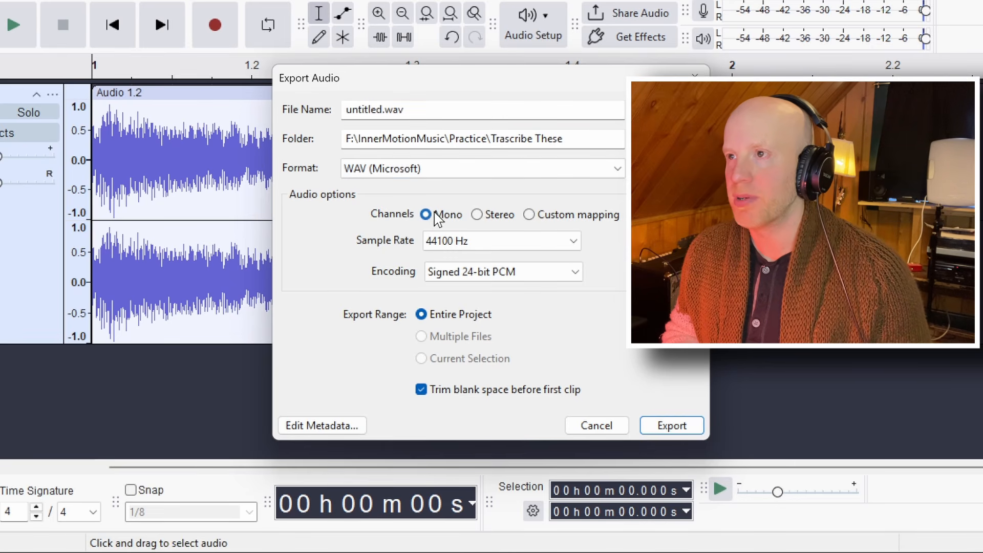
pyautogui.click(472, 110)
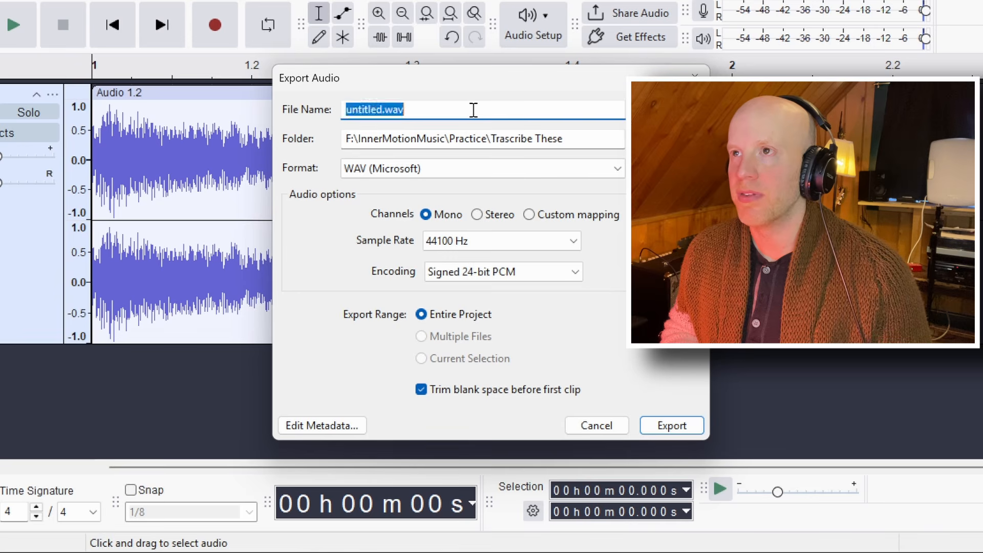
pyautogui.click(473, 110)
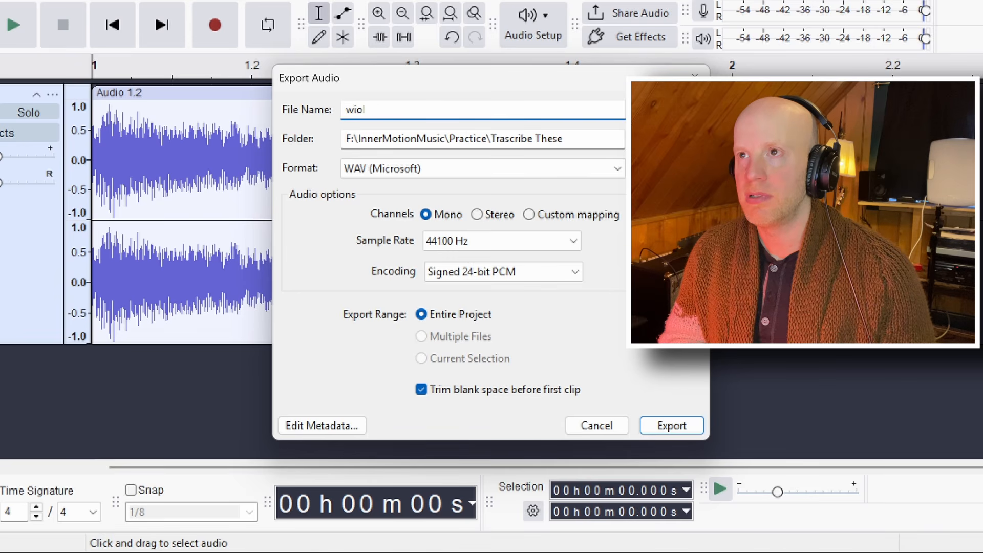
pyautogui.write('wilheml')
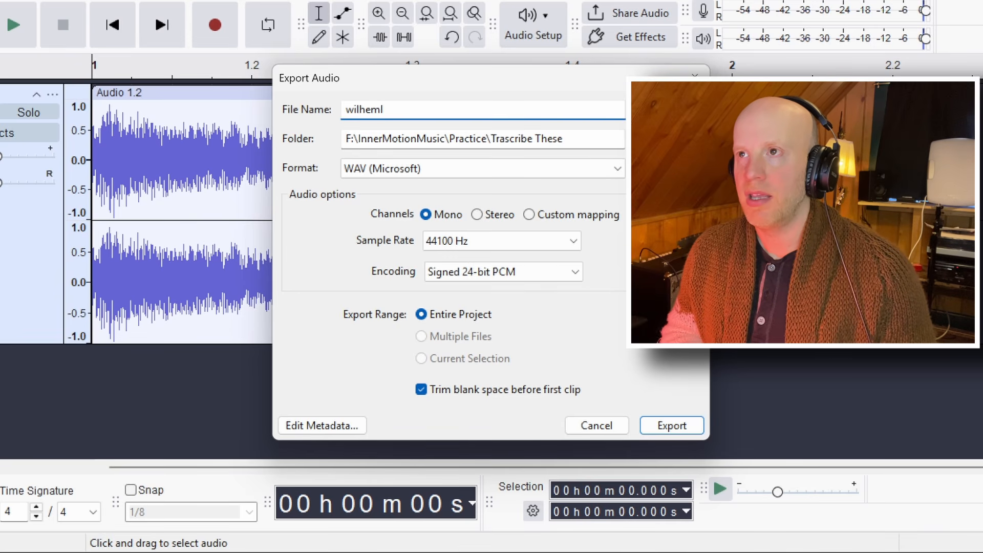
pyautogui.press('BackSpace')
pyautogui.press('BackSpace')
pyautogui.write('lm')
pyautogui.click(655, 424)
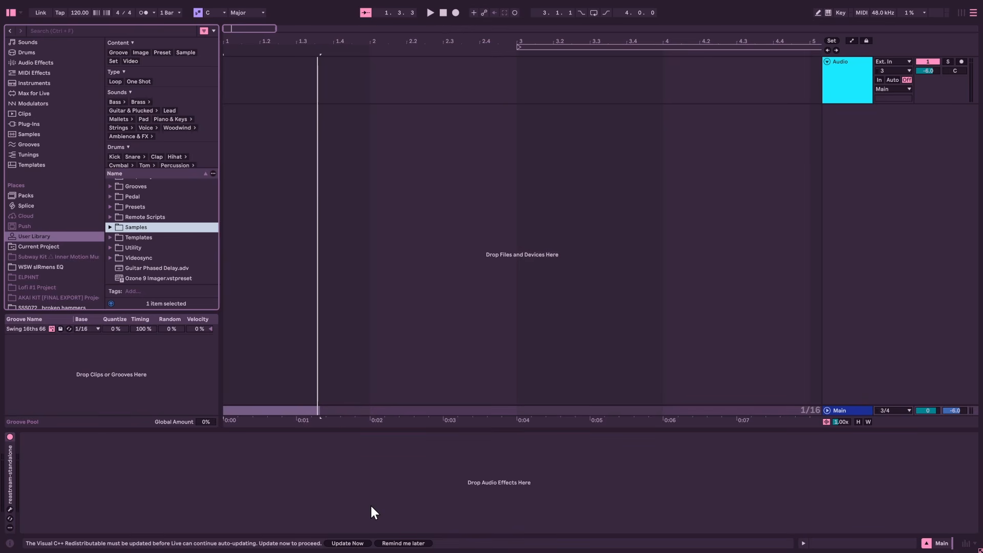
# In Ableton Live, place Wilhelm Scream.wav from the user library's Samples folder at the start of the audio track and play it
pyautogui.click(110, 227)
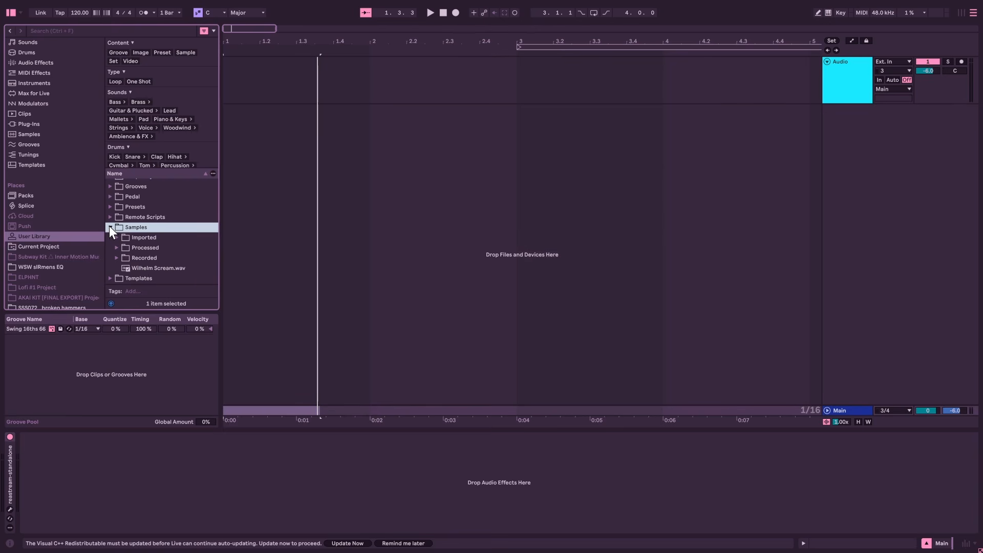
pyautogui.moveTo(140, 267); pyautogui.dragTo(224, 75)
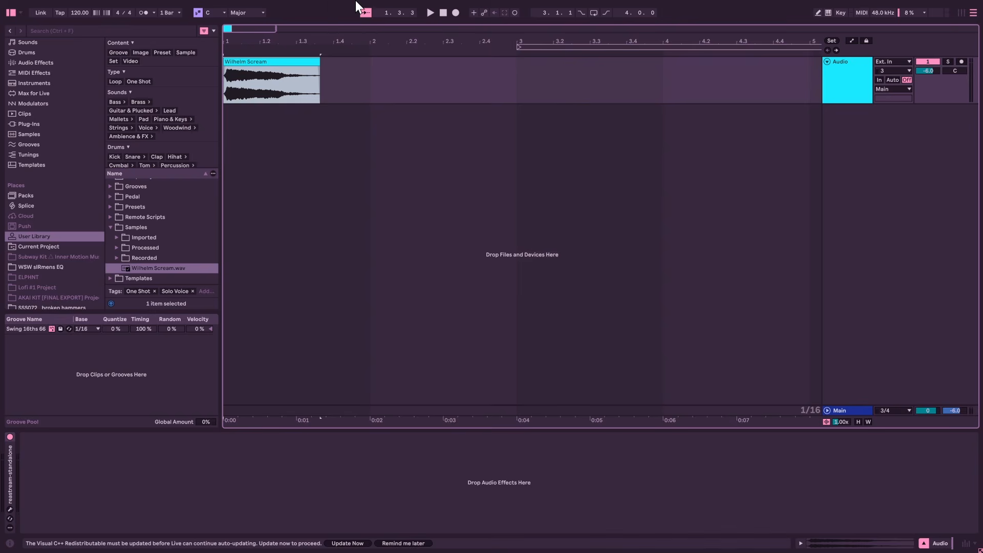
pyautogui.press('space')
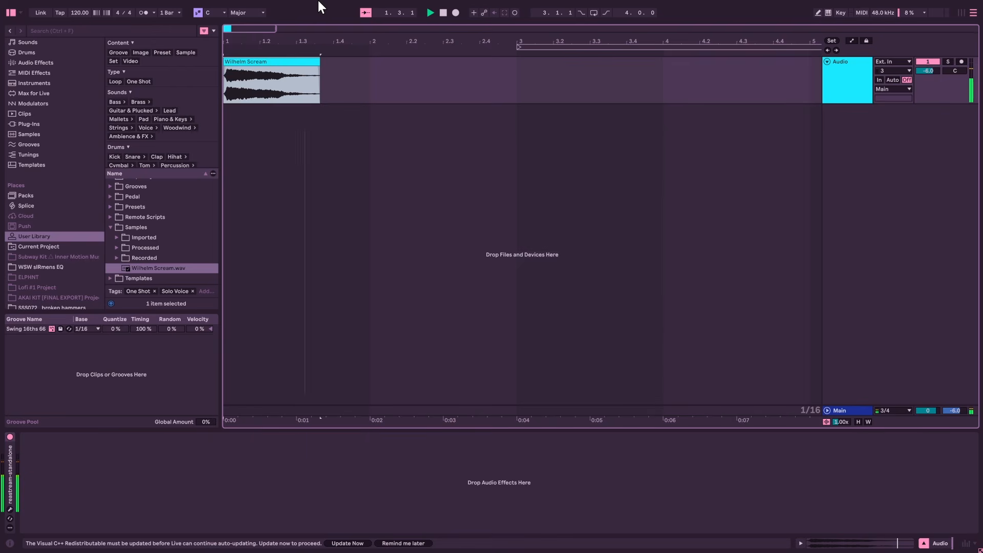
# Search the audio effects for limiter, add the Limiter to the Main track, and place it before the reastream-standalone device
pyautogui.click(28, 62)
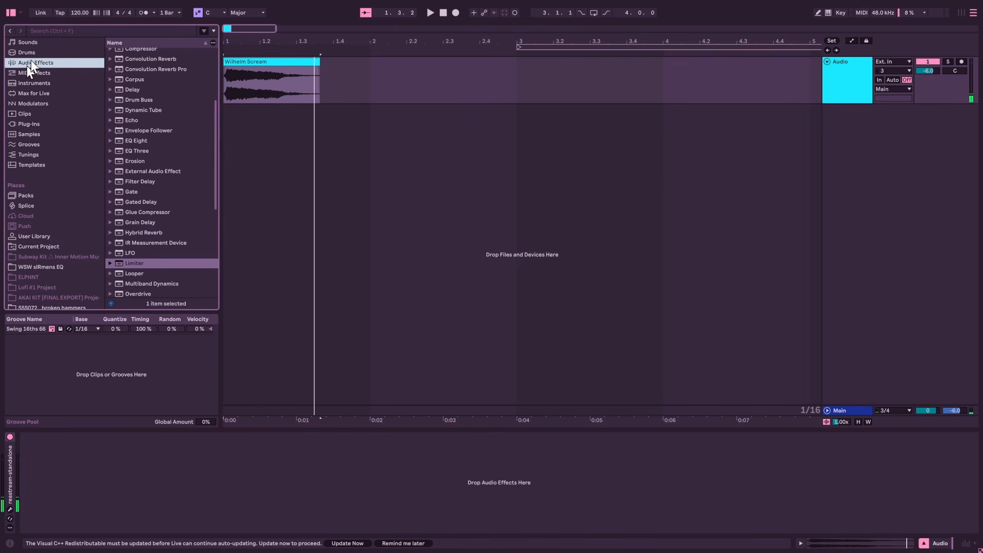
pyautogui.click(50, 31)
pyautogui.write('limt')
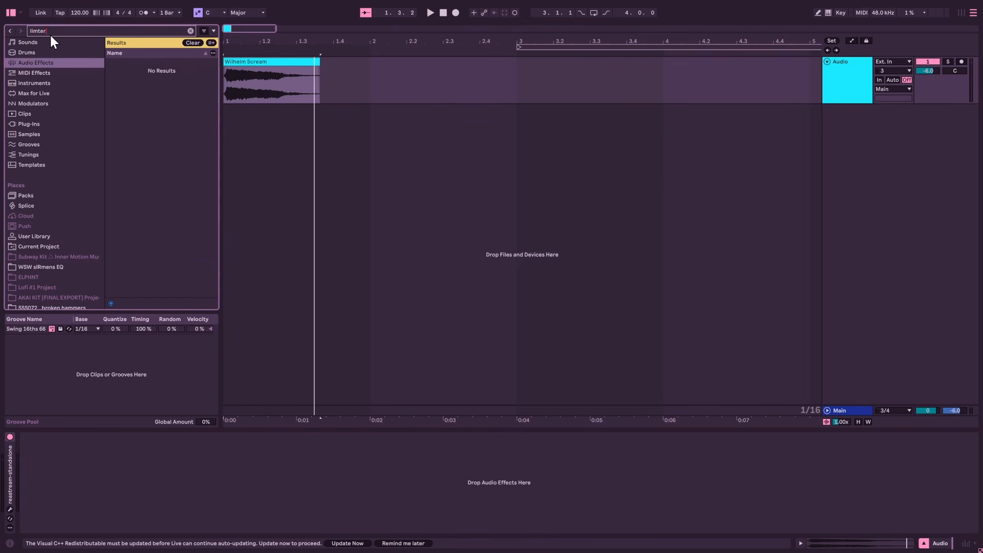
pyautogui.press('BackSpace')
pyautogui.write('it')
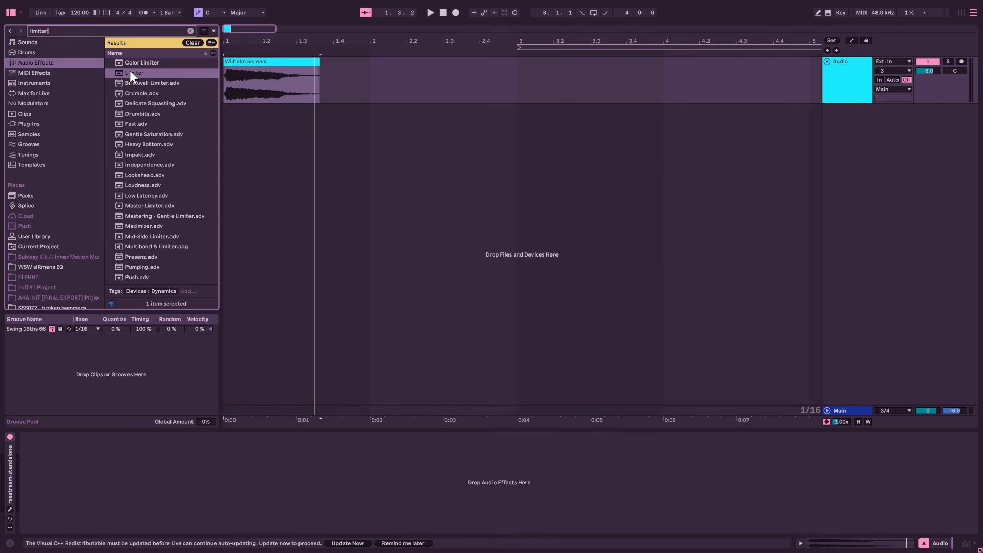
pyautogui.moveTo(130, 71); pyautogui.dragTo(840, 413)
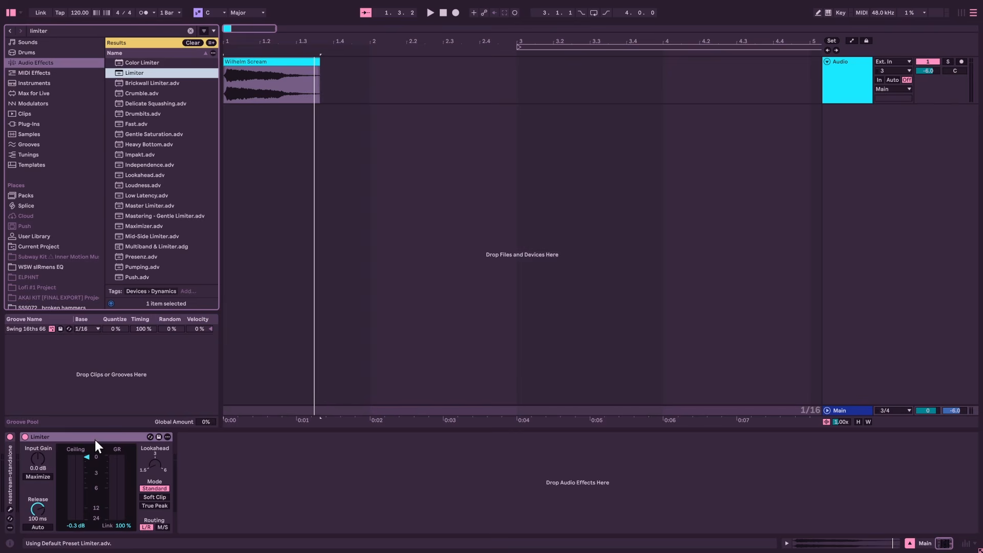
pyautogui.moveTo(94, 440); pyautogui.dragTo(10, 473)
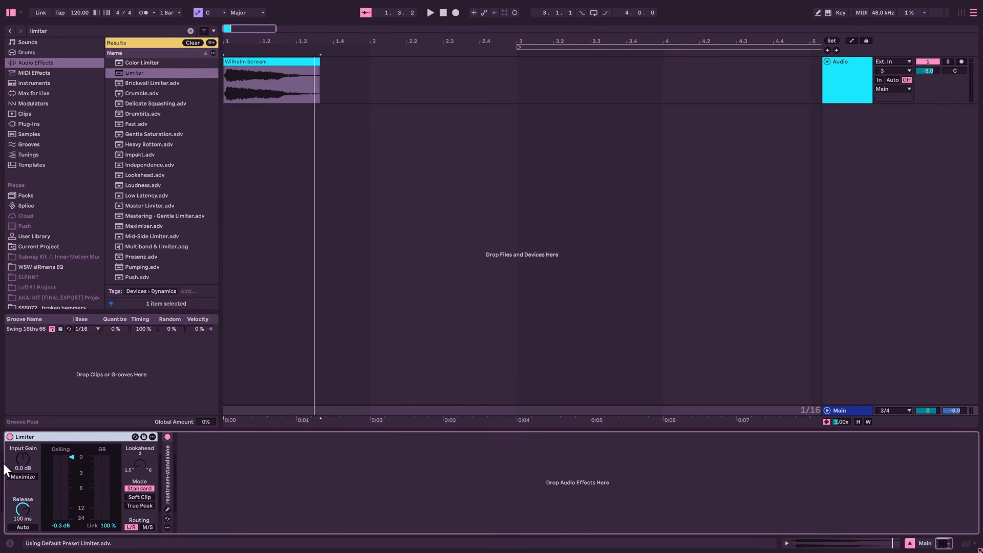
# Set the Limiter's ceiling to -0.1 dB
pyautogui.click(51, 524)
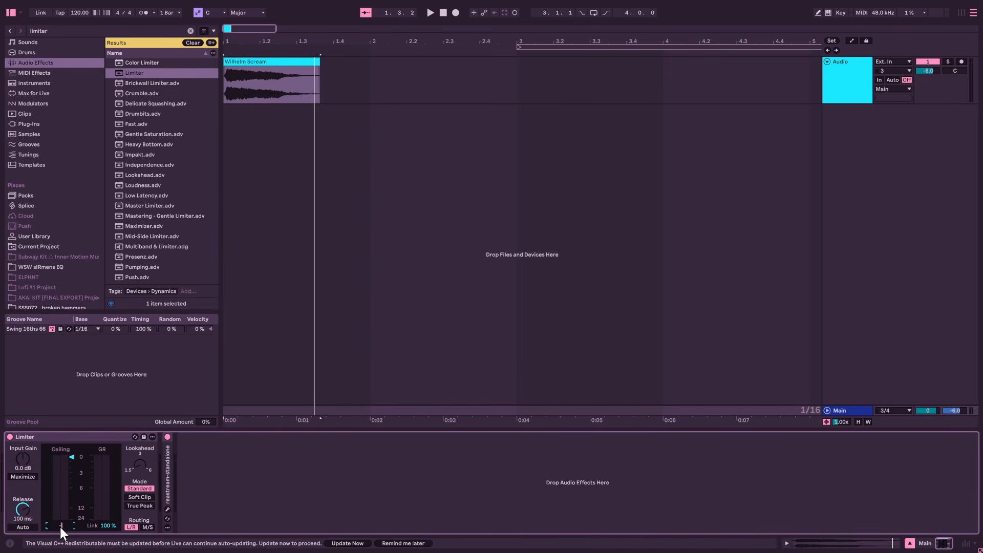
pyautogui.write('-0.1')
pyautogui.press('Return')
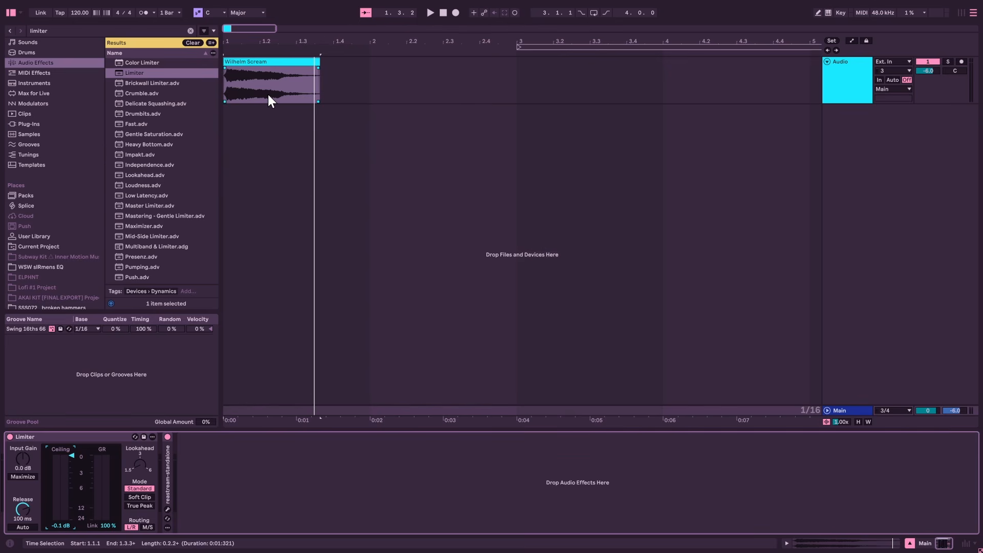
# Play the scream clip, raise the Limiter's input gain to 8.8 dB, and play the clip again
pyautogui.press('space')
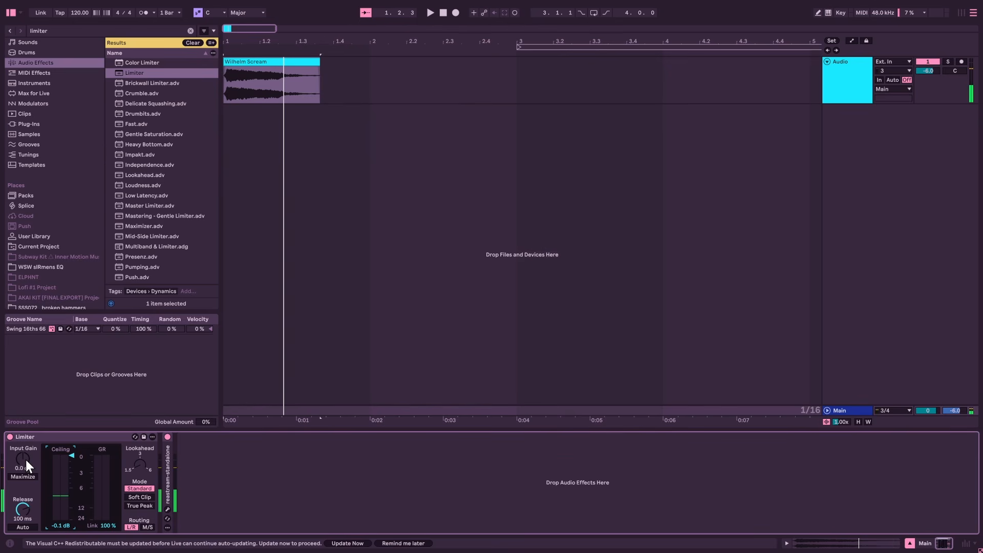
pyautogui.moveTo(26, 460); pyautogui.dragTo(26, 450)
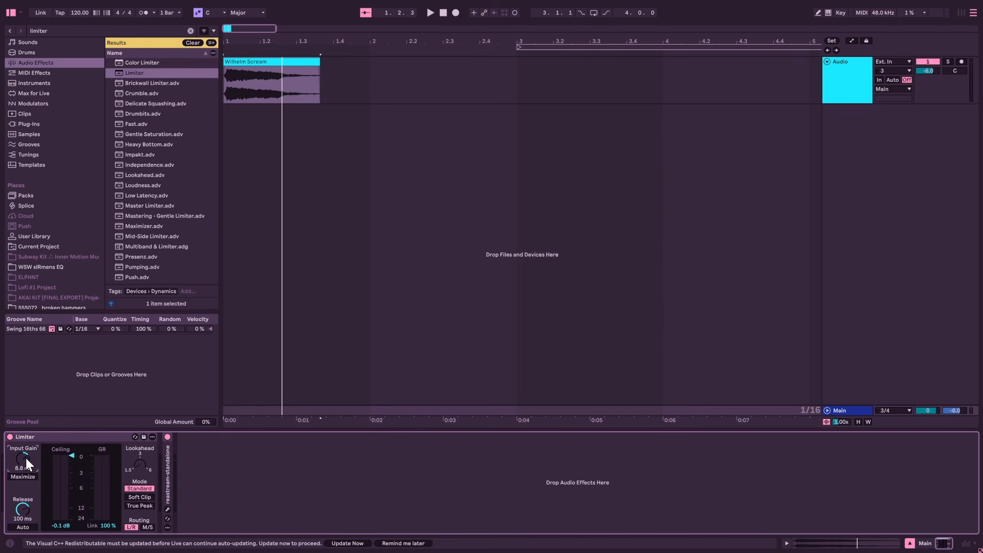
pyautogui.press('space')
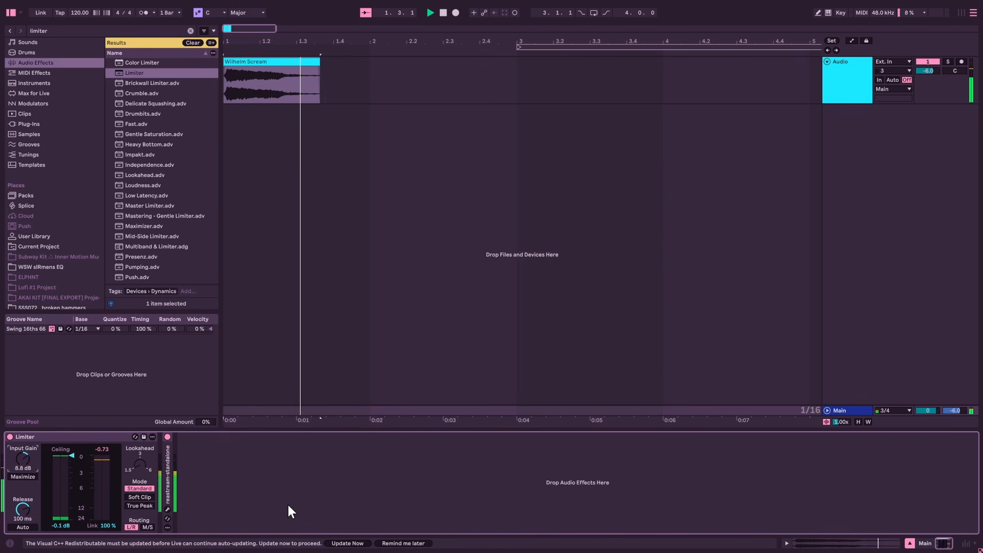
pyautogui.press('space')
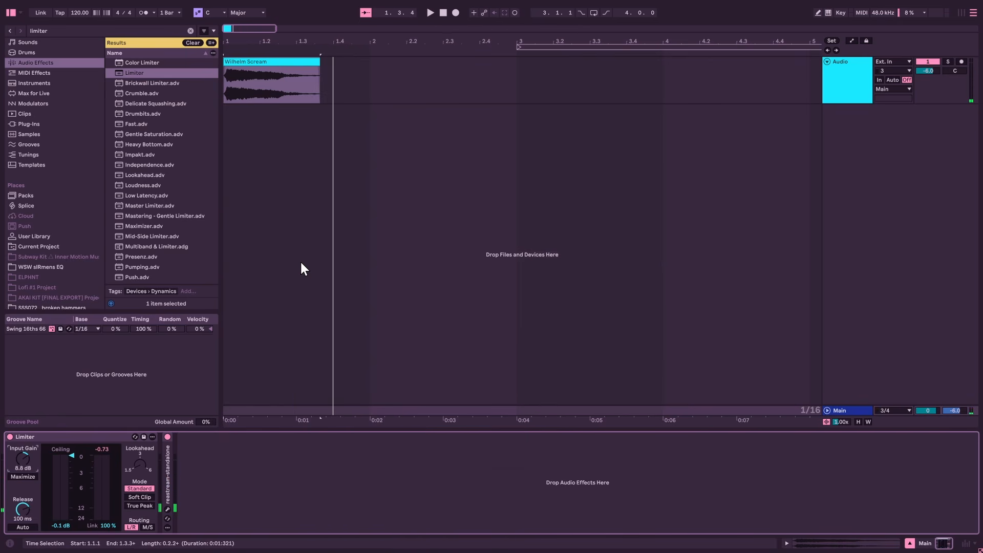
# Export the Main track converted to mono as a 48000 Hz, 24-bit WAV and MP3 named wilhelm, overwriting the existing files
pyautogui.hotkey('ctrl', 'shift', 'r')
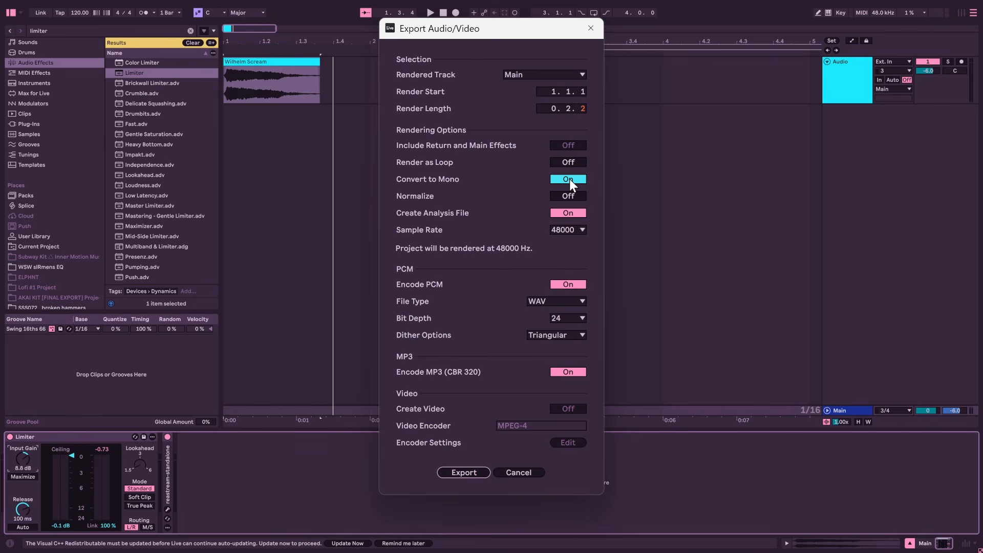
pyautogui.click(472, 471)
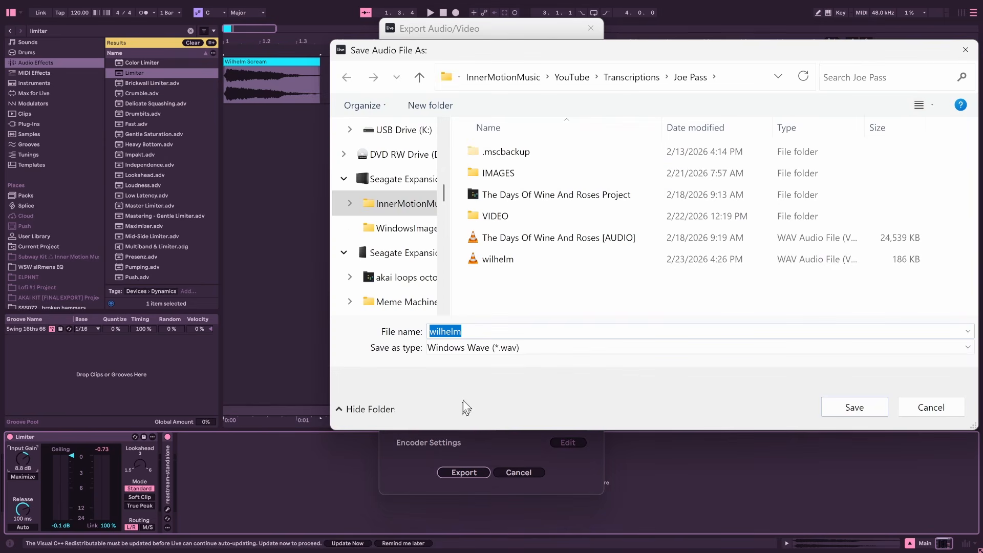
pyautogui.click(824, 406)
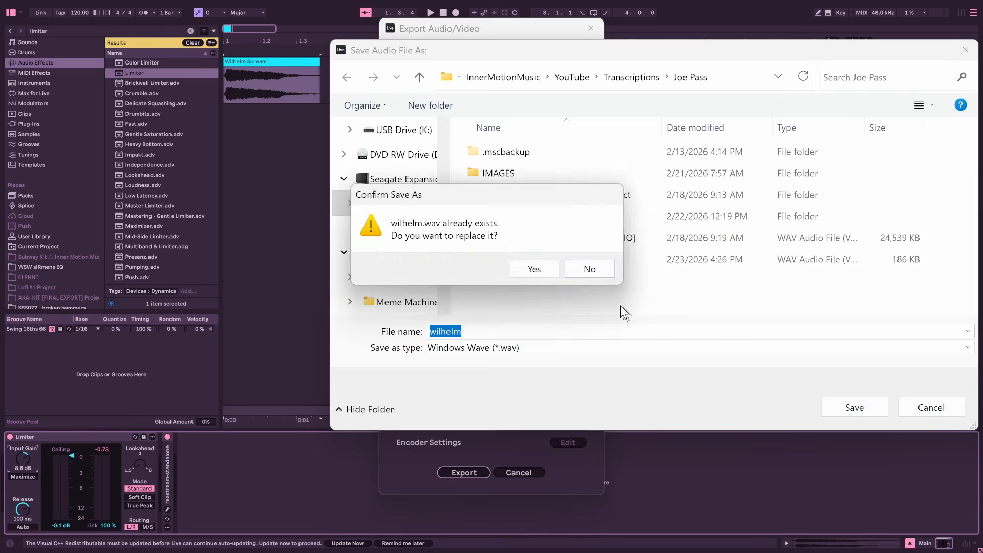
pyautogui.click(596, 330)
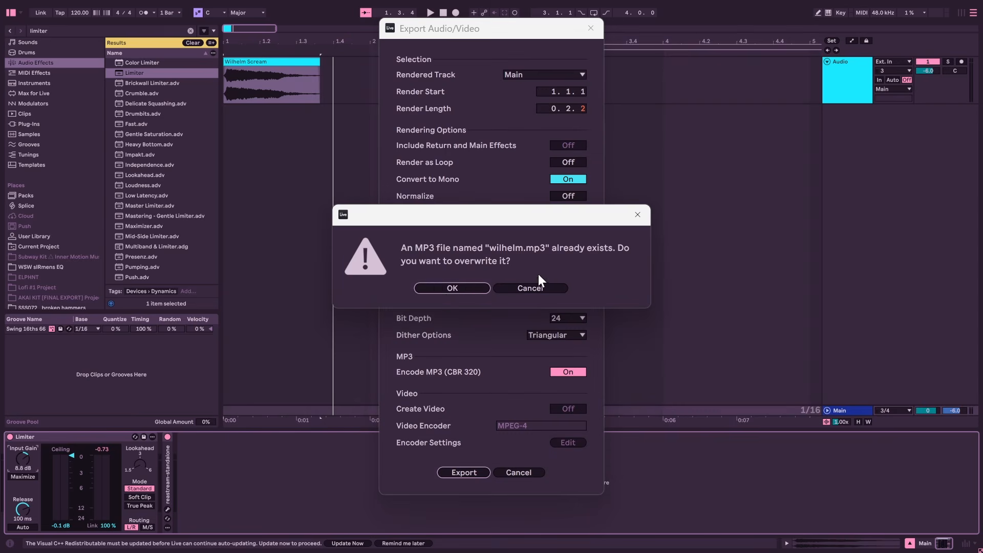
pyautogui.click(445, 290)
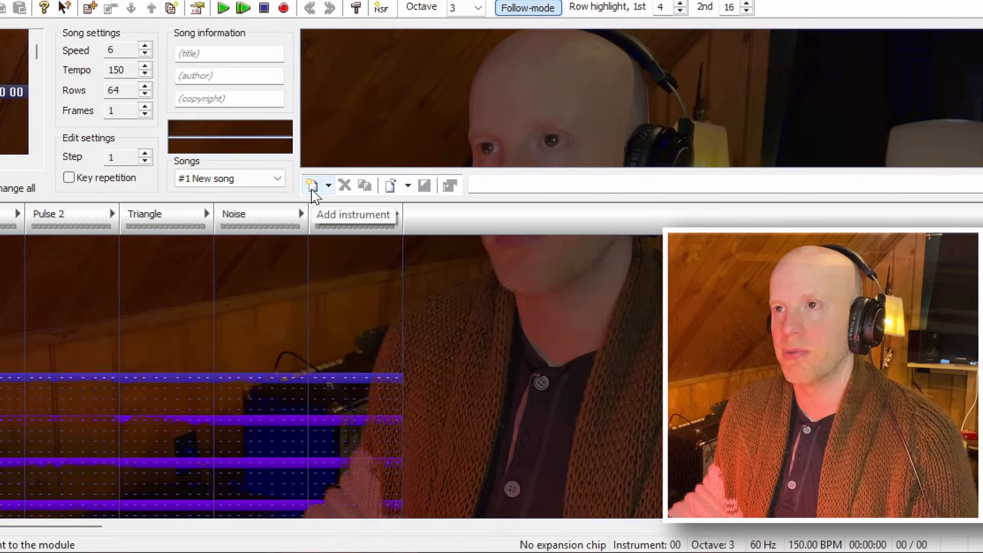
# In FamiTracker, add a new 2A03 instrument and name it Wilhelm
pyautogui.click(312, 186)
pyautogui.moveTo(589, 182); pyautogui.dragTo(359, 196)
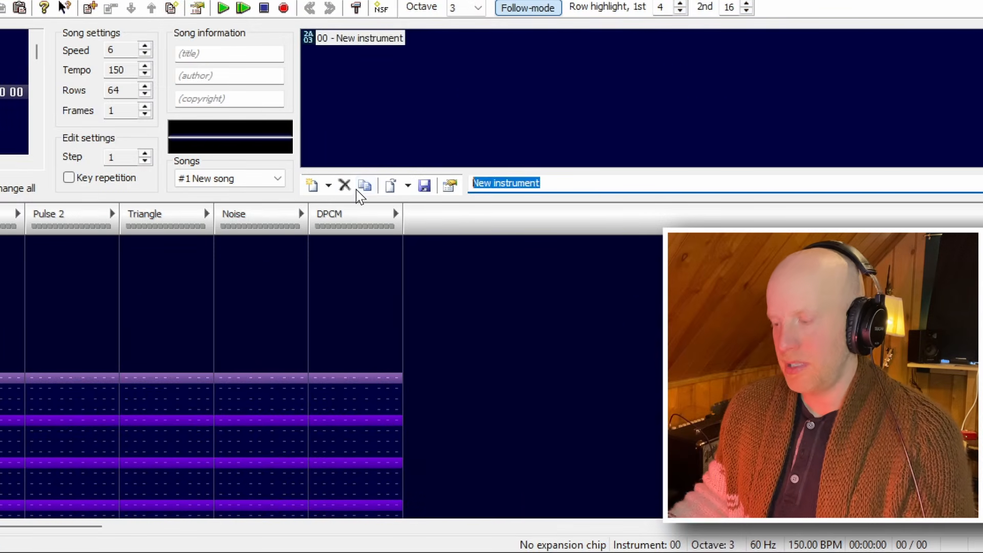
pyautogui.write('Wilhelm')
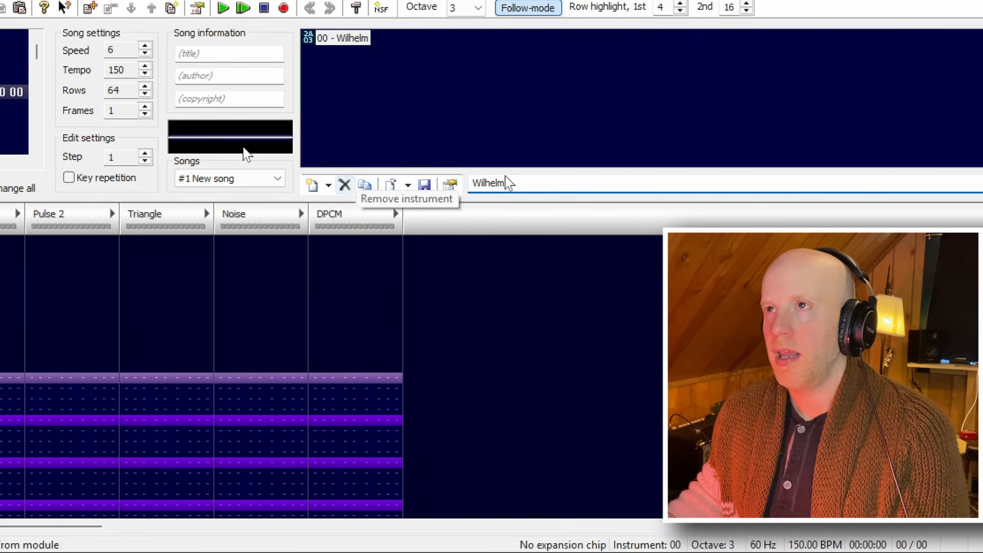
# Load Wilhelm Scream Remastered.wav into the PCM import for the Wilhelm instrument's DPCM samples and preview it at quality 15, gain +0 dB
pyautogui.doubleClick(348, 40)
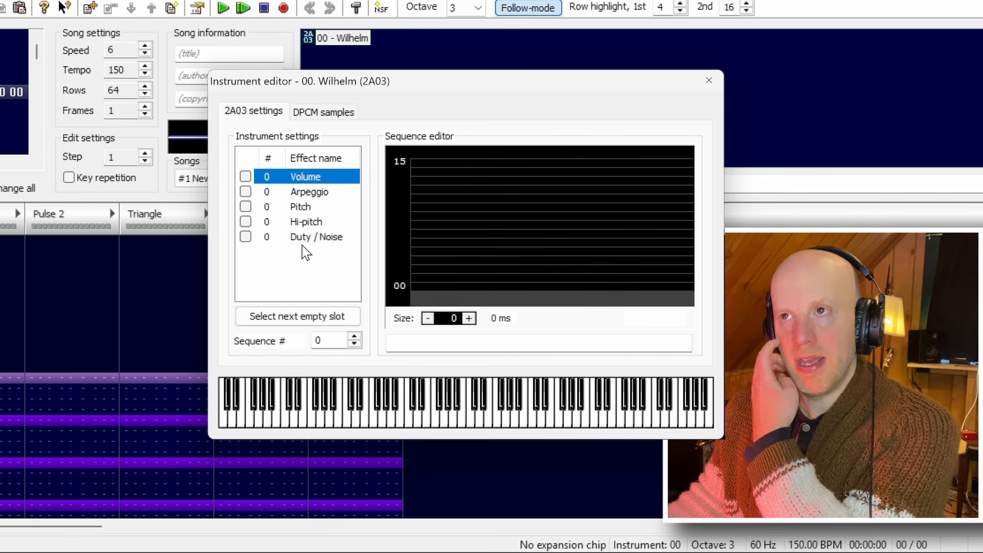
pyautogui.click(326, 113)
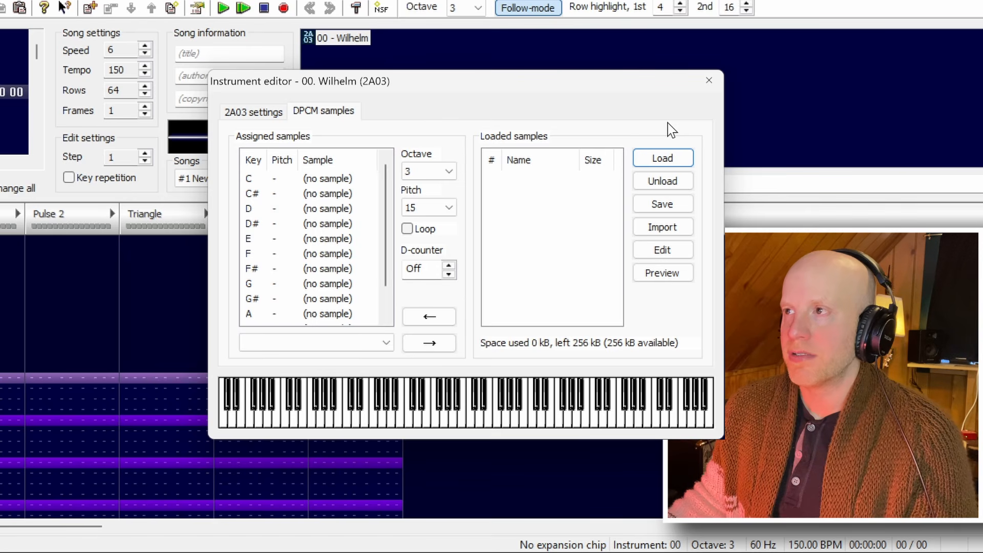
pyautogui.click(664, 228)
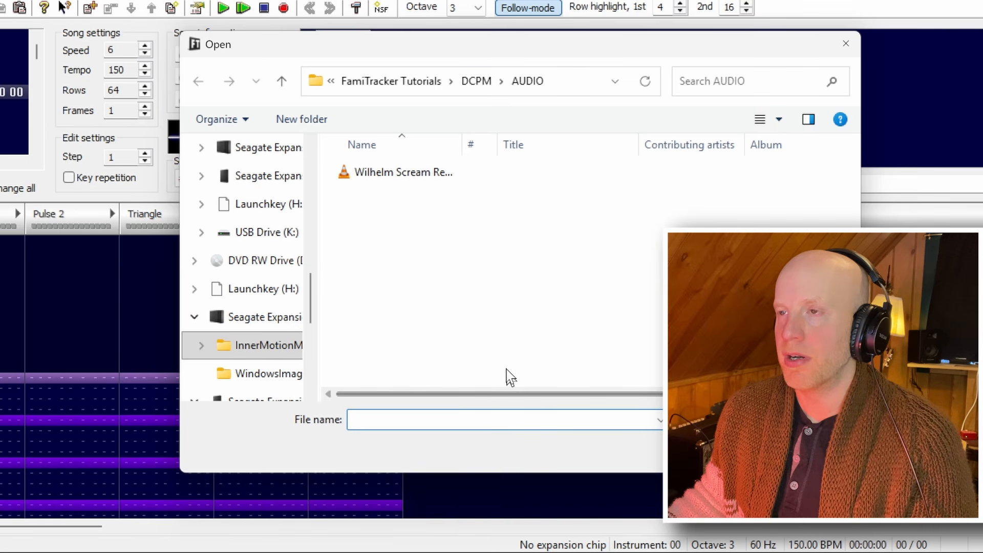
pyautogui.click(402, 173)
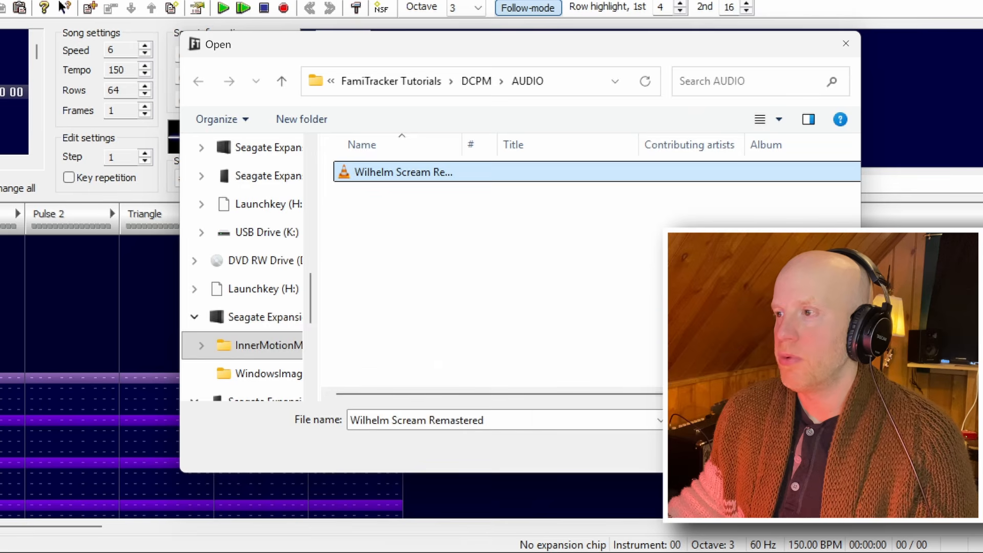
pyautogui.click(730, 449)
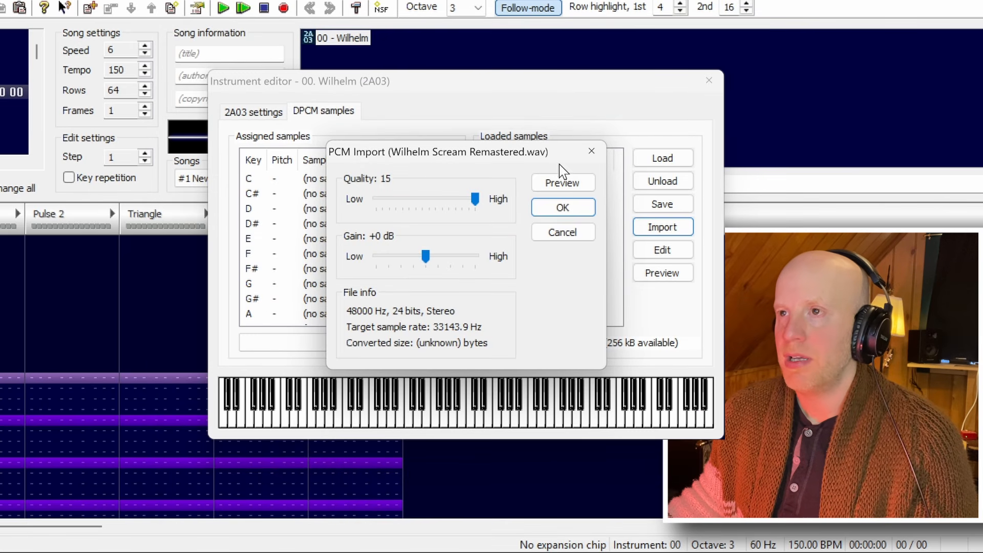
pyautogui.click(580, 185)
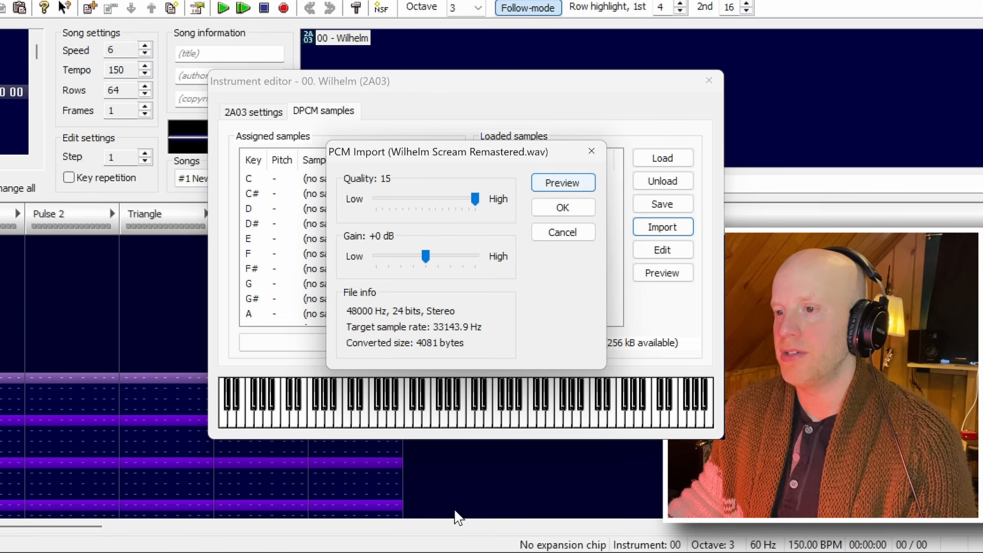
# Play the original Wilhelm Scream Remastered file from File Explorer's AUDIO folder and preview the converted version in FamiTracker for comparison
pyautogui.click(412, 552)
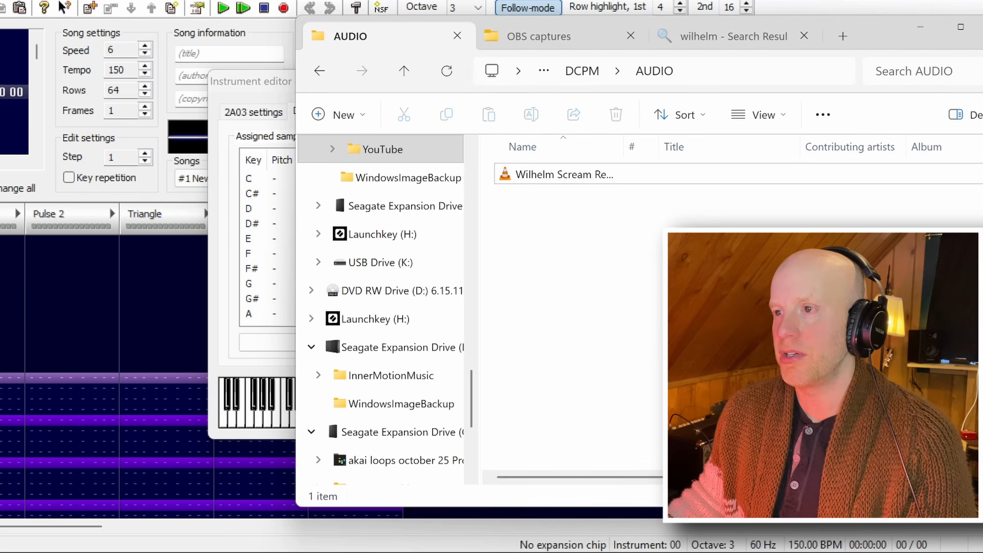
pyautogui.click(566, 174)
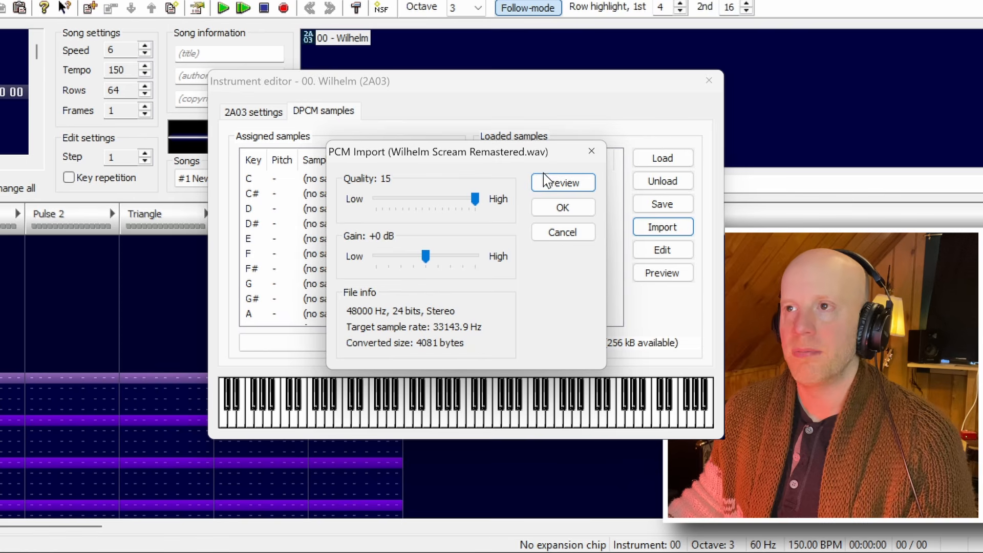
pyautogui.click(544, 183)
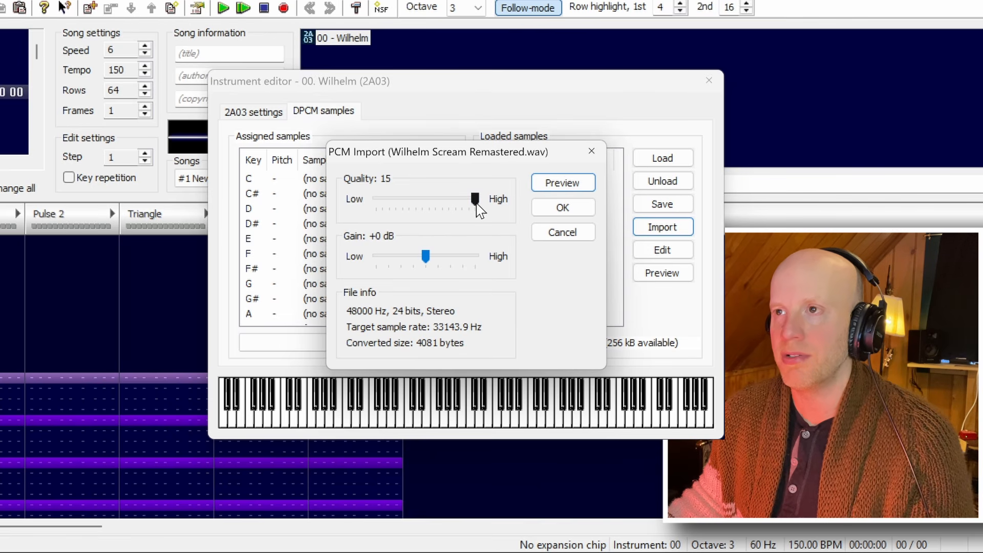
# Preview the converted scream at quality 0 and at quality 7, and return the quality to 15
pyautogui.moveTo(476, 205); pyautogui.dragTo(367, 191)
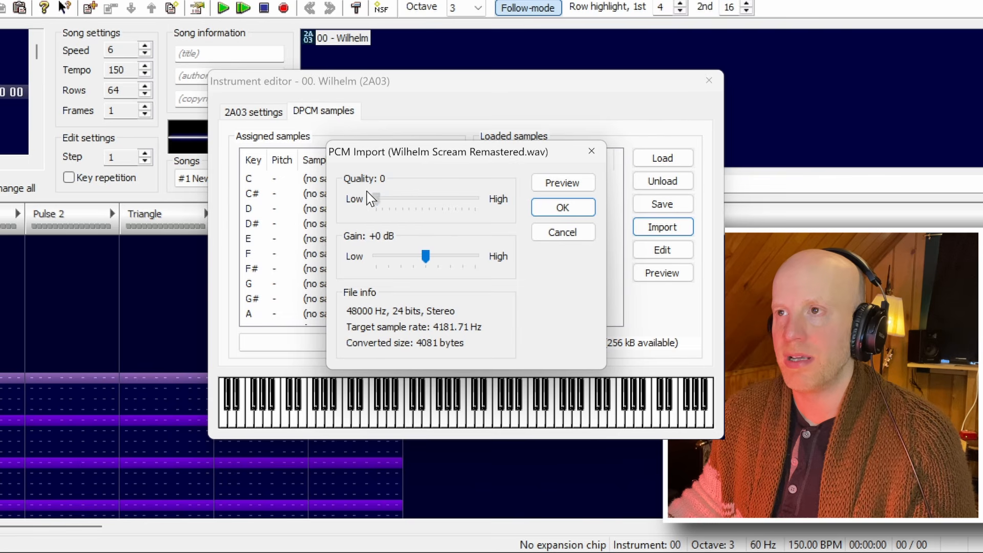
pyautogui.click(535, 184)
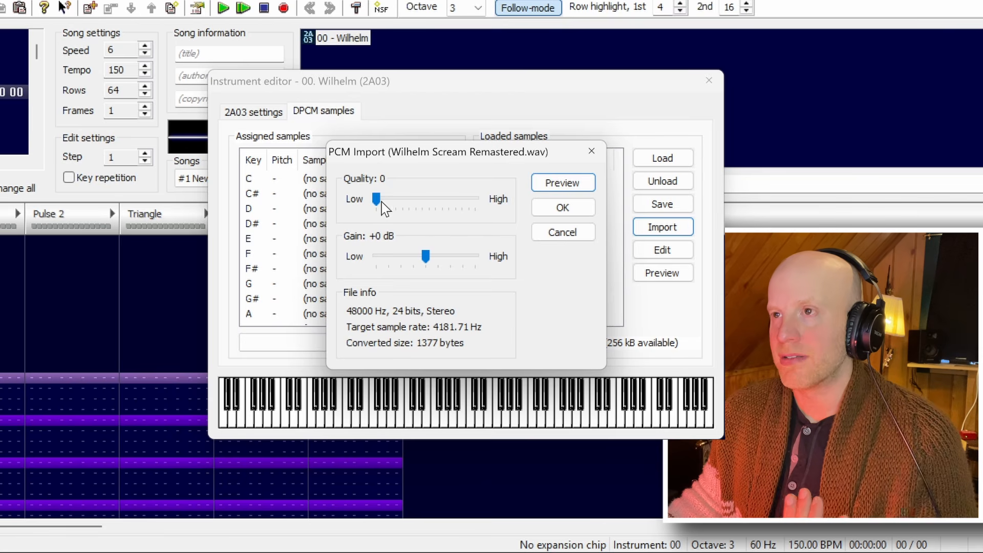
pyautogui.moveTo(382, 202); pyautogui.dragTo(426, 198)
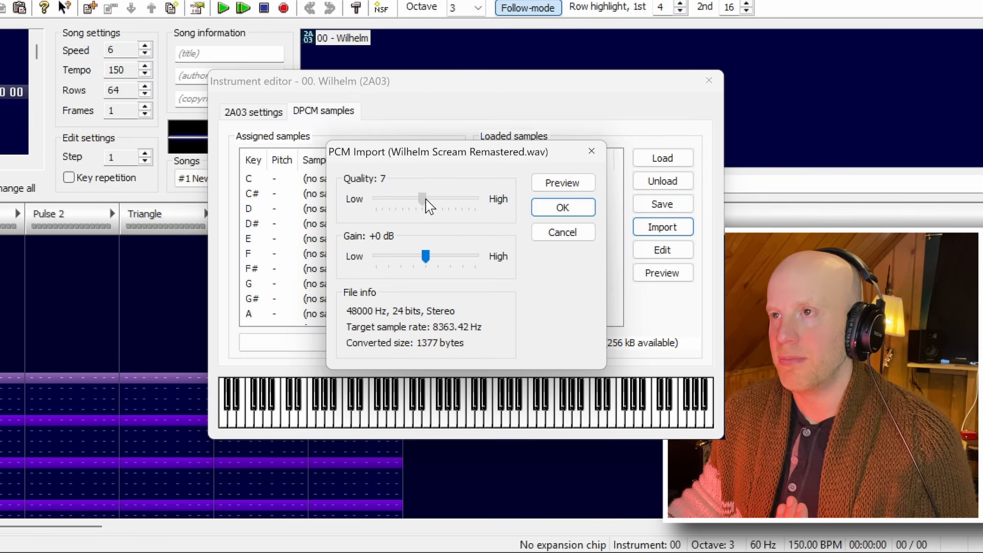
pyautogui.click(553, 190)
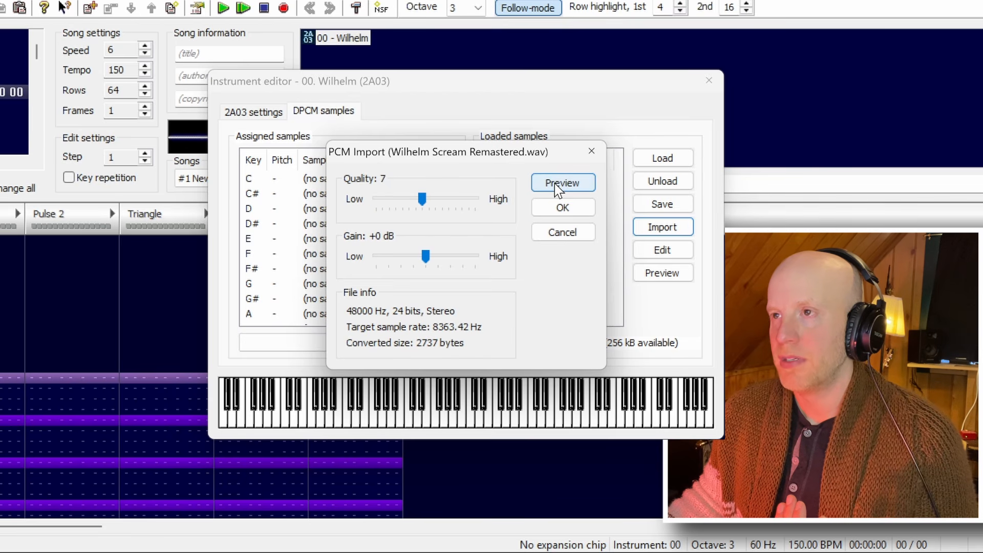
pyautogui.moveTo(425, 199); pyautogui.dragTo(484, 210)
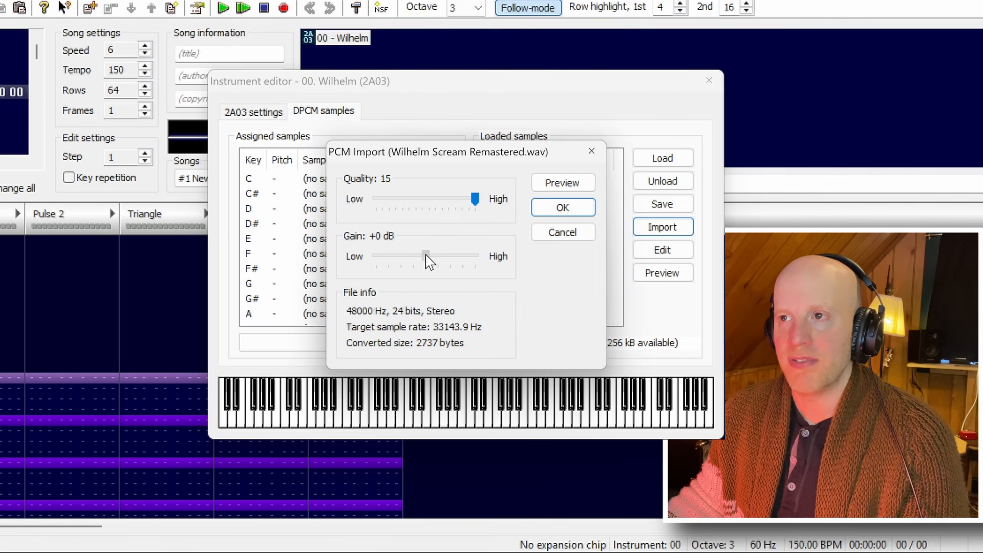
# Preview the converted scream with the gain at -12 dB and with the gain at +12 dB
pyautogui.moveTo(429, 262); pyautogui.dragTo(366, 255)
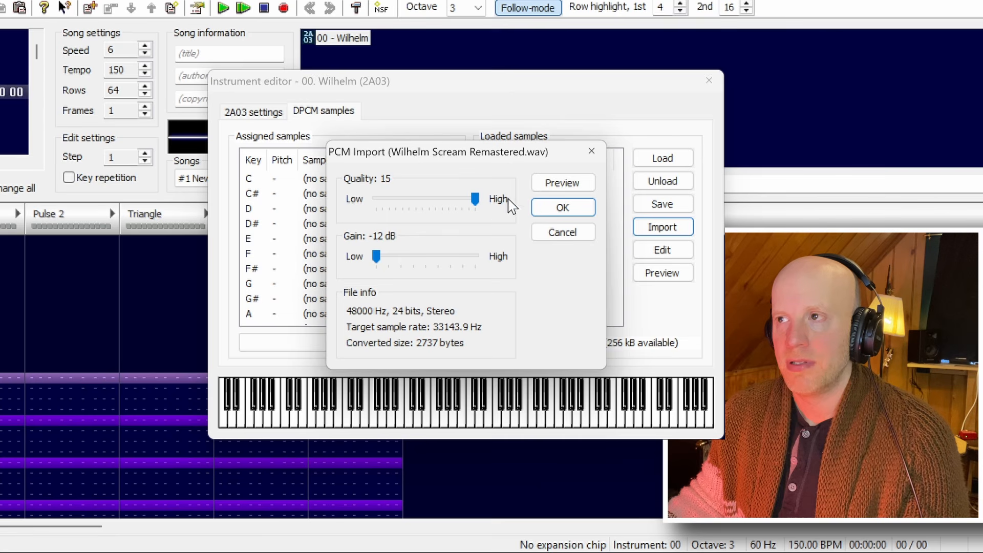
pyautogui.click(550, 184)
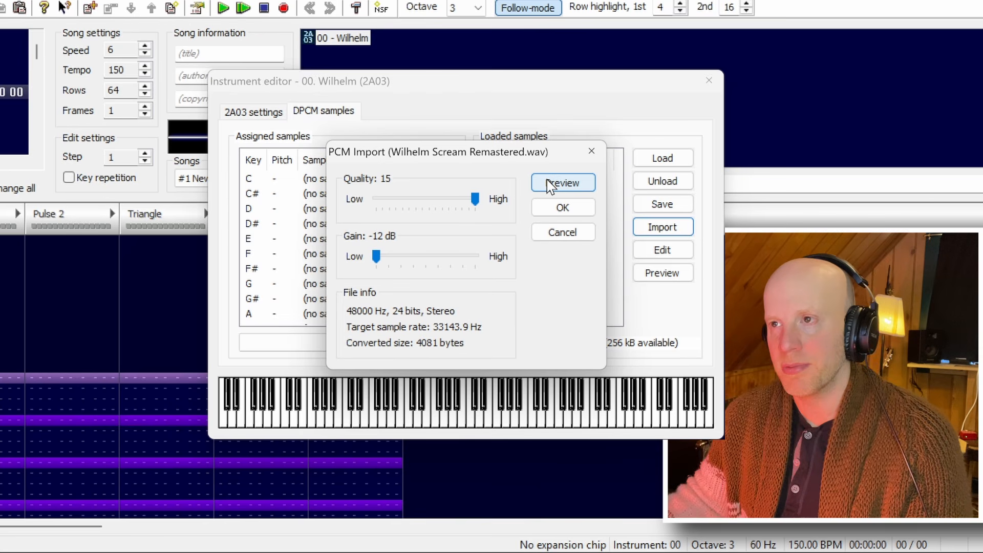
pyautogui.click(378, 257)
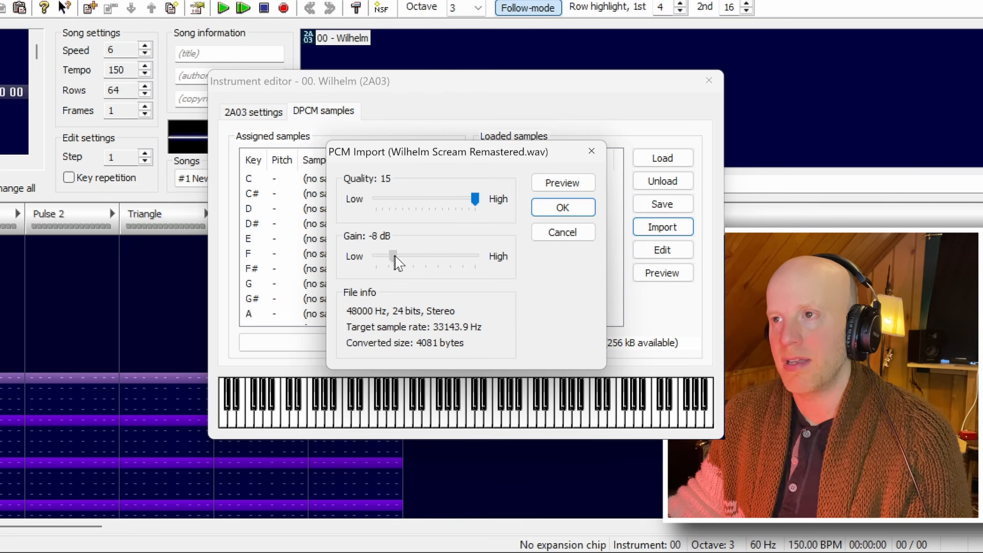
pyautogui.moveTo(395, 257); pyautogui.dragTo(425, 258)
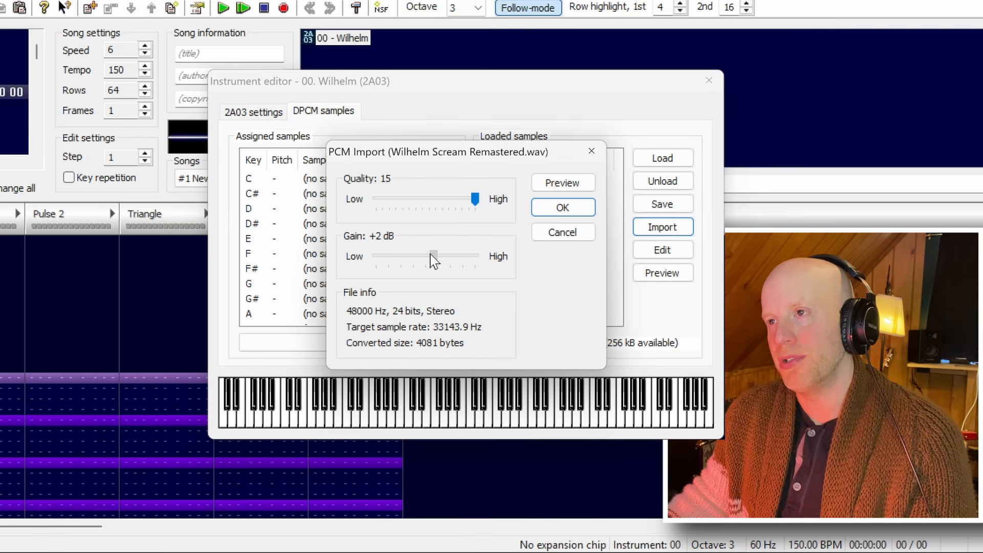
pyautogui.moveTo(484, 249); pyautogui.dragTo(486, 249)
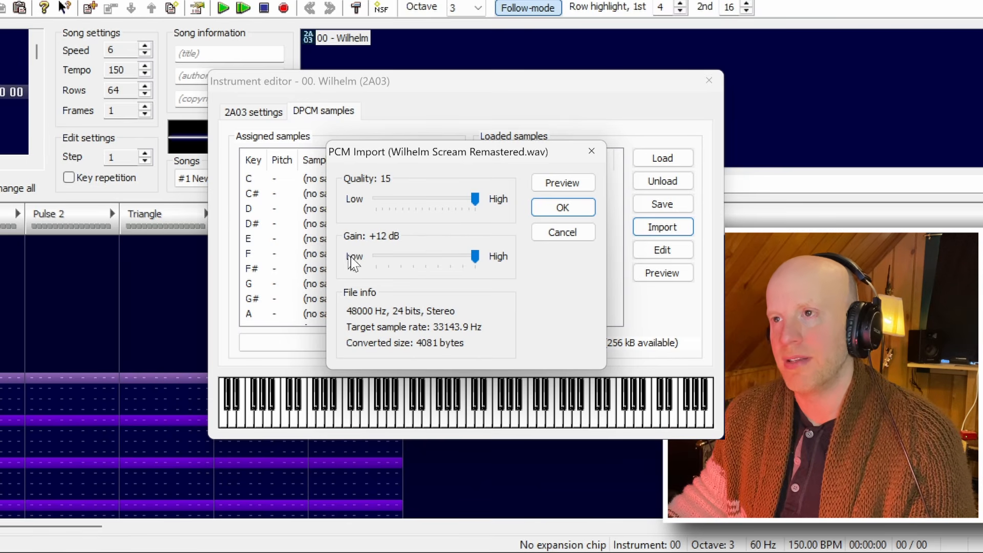
pyautogui.click(548, 182)
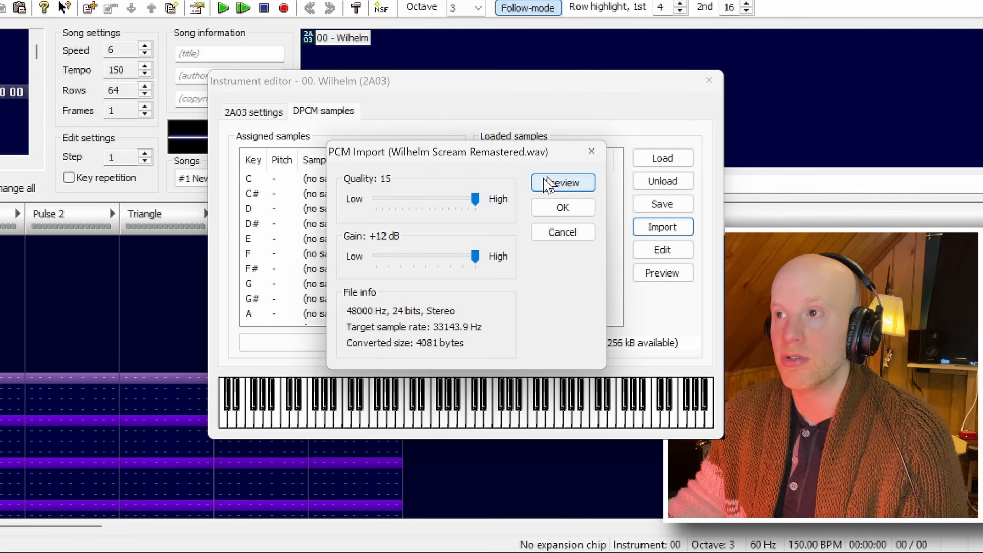
# Set the gain to +0 dB and import the scream at quality 15 into the loaded samples
pyautogui.moveTo(475, 256); pyautogui.dragTo(422, 265)
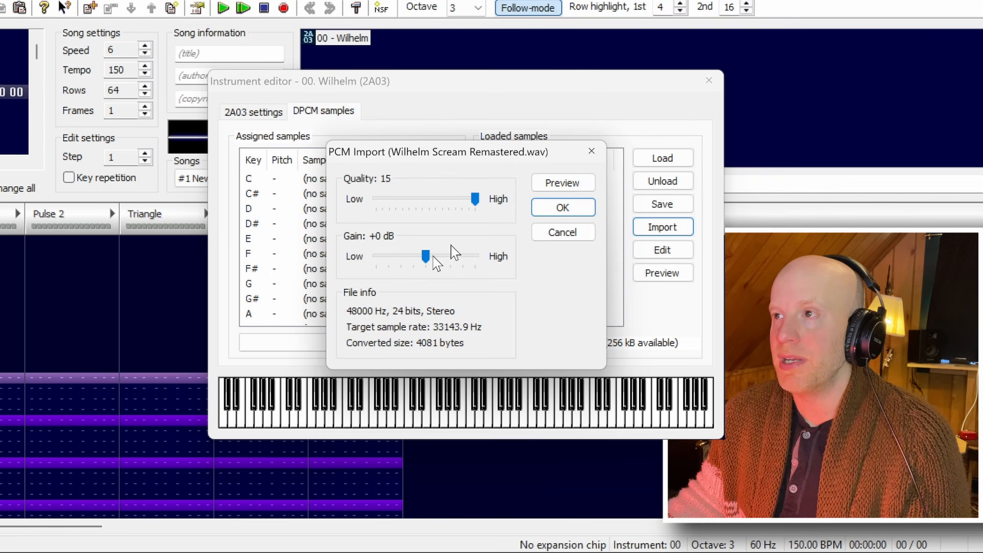
pyautogui.click(582, 211)
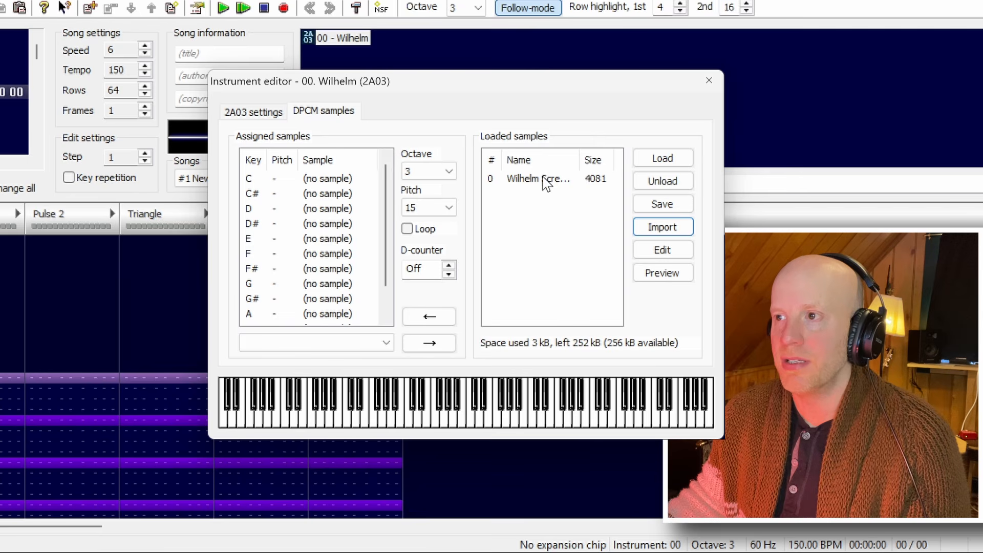
# Examine the keys and octaves to which the loaded scream sample can be assigned
pyautogui.click(546, 180)
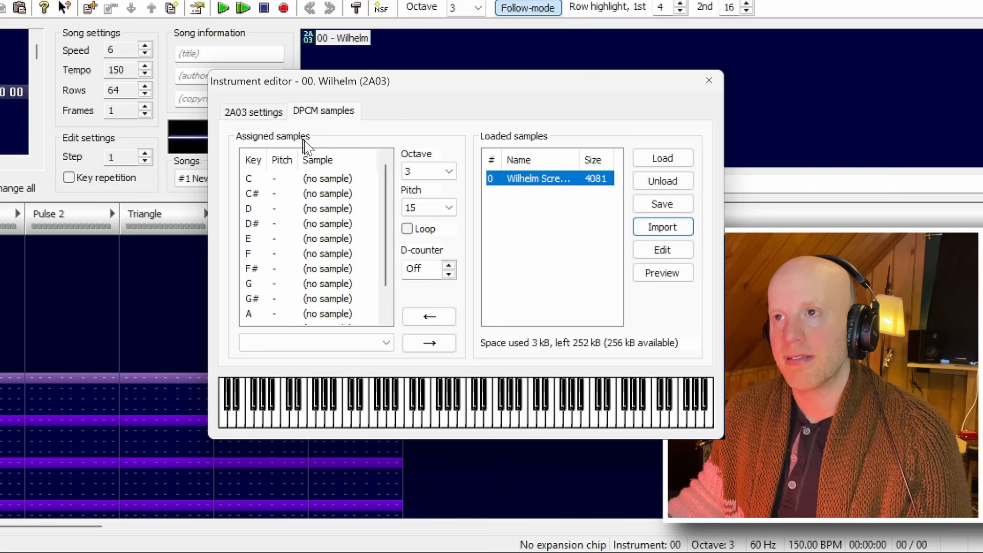
pyautogui.scroll(-1, 389, 192)
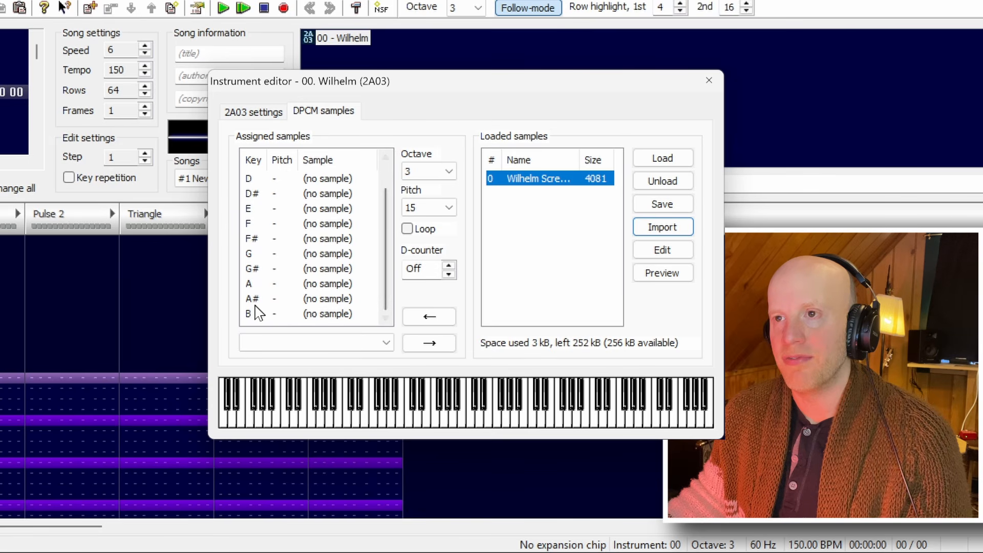
pyautogui.scroll(1, 387, 221)
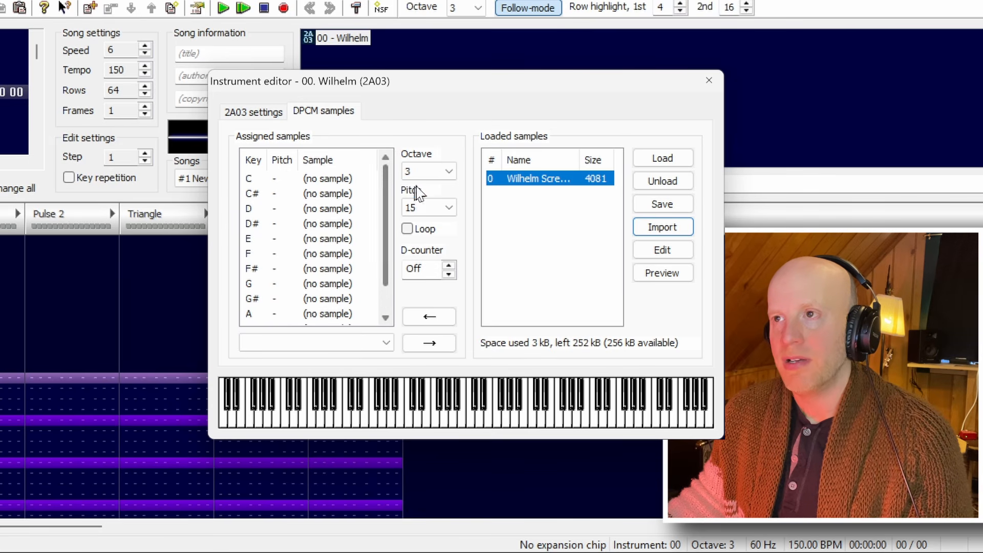
pyautogui.click(433, 172)
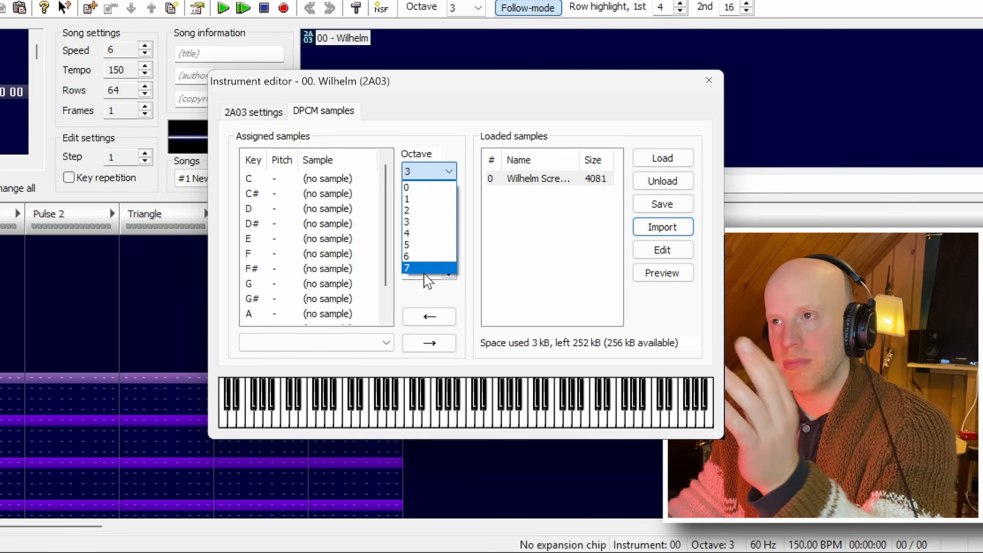
pyautogui.click(529, 240)
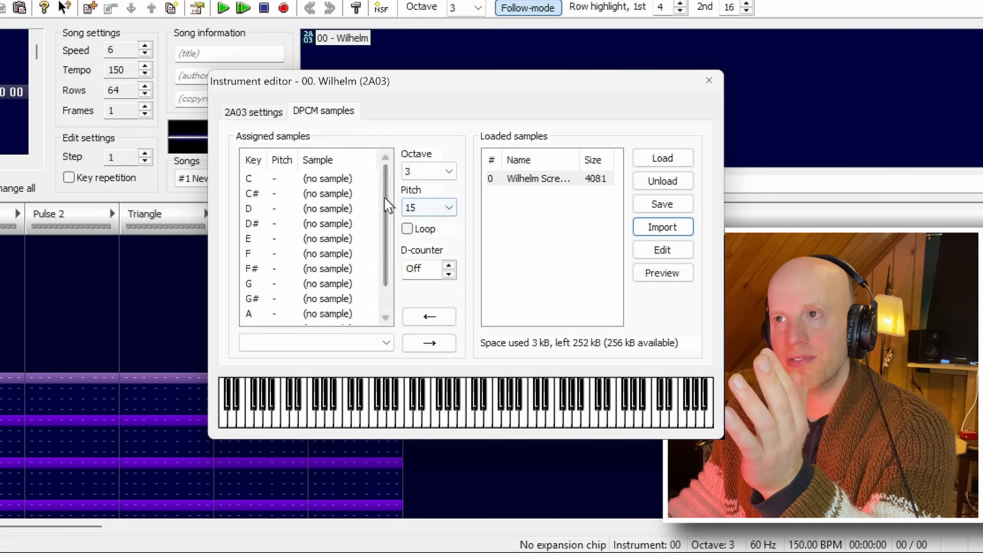
pyautogui.scroll(-1, 389, 221)
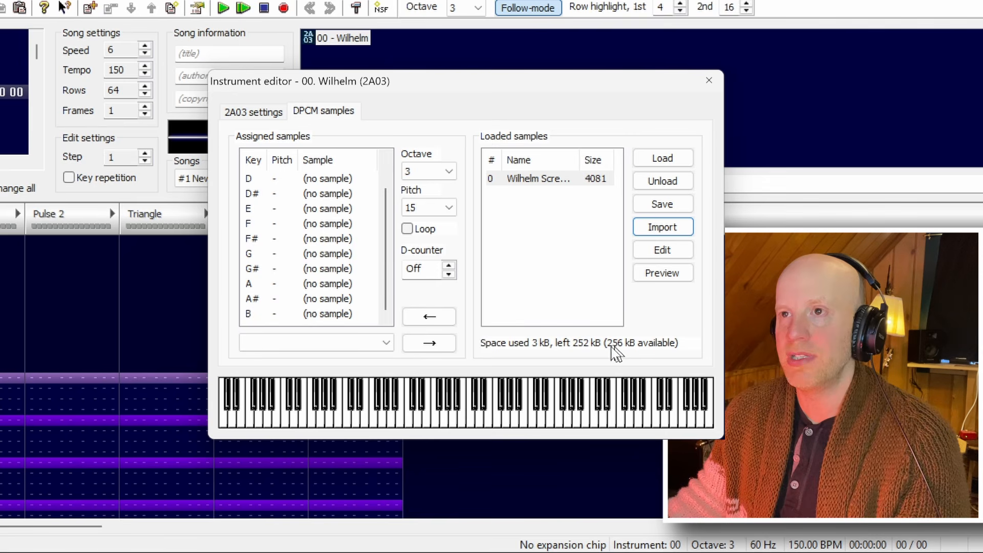
pyautogui.moveTo(387, 275); pyautogui.dragTo(390, 227)
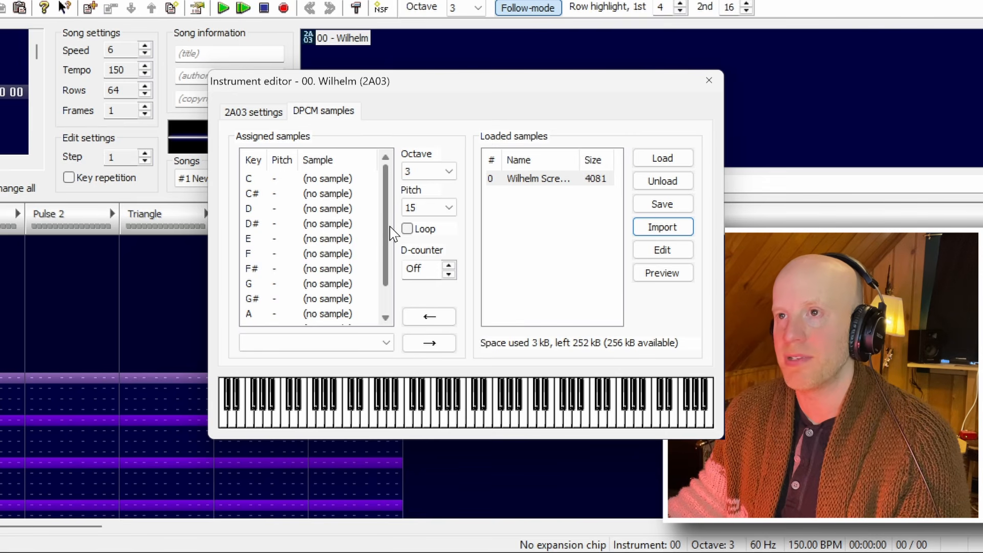
# Assign the loaded Wilhelm scream sample to key C in octave 3 at pitch 15 and close the instrument editor
pyautogui.click(543, 184)
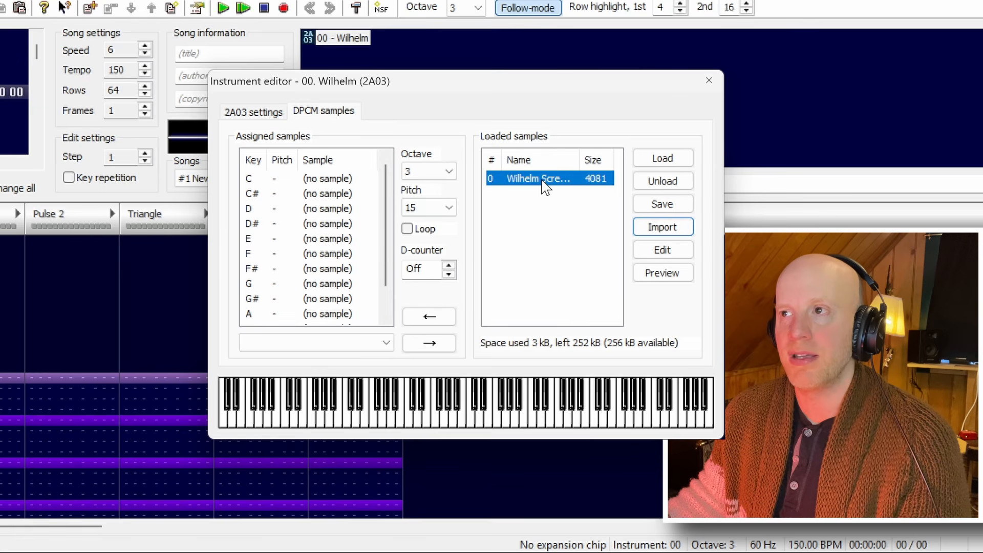
pyautogui.click(336, 180)
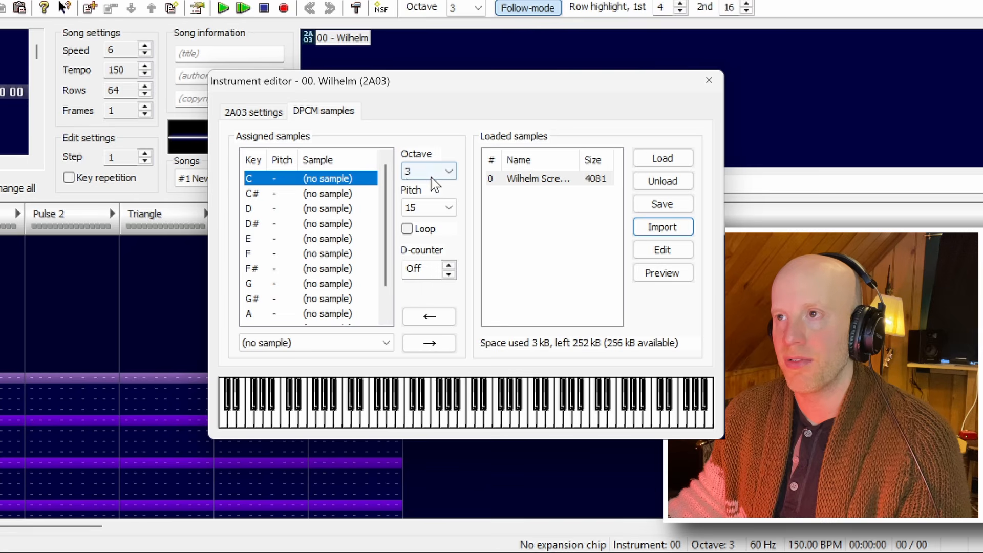
pyautogui.click(438, 316)
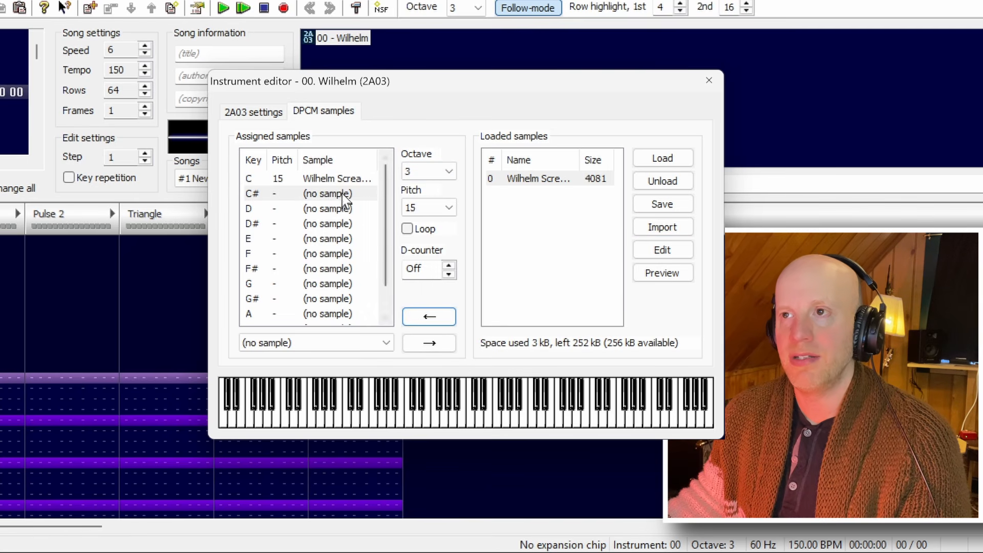
pyautogui.click(336, 181)
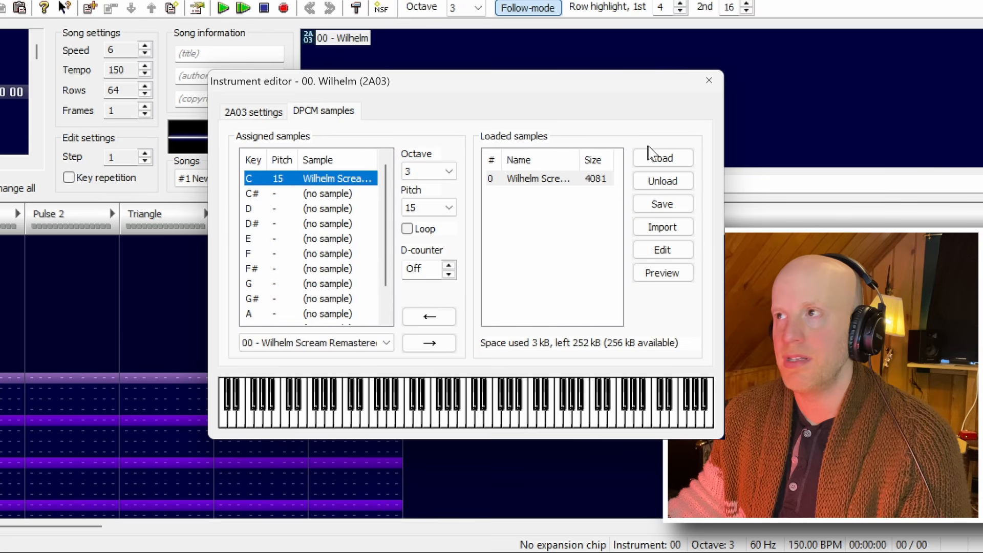
pyautogui.moveTo(505, 81); pyautogui.dragTo(646, 74)
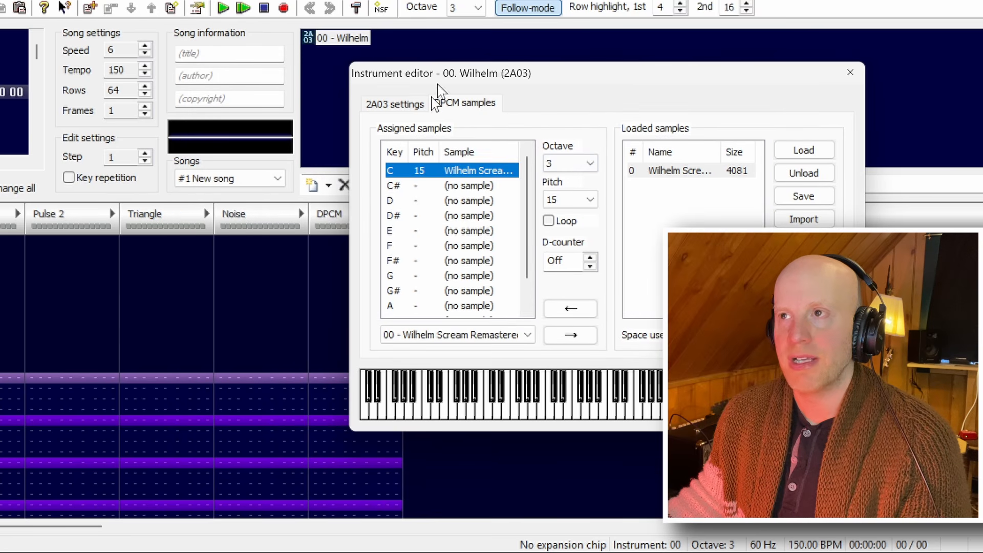
pyautogui.click(848, 73)
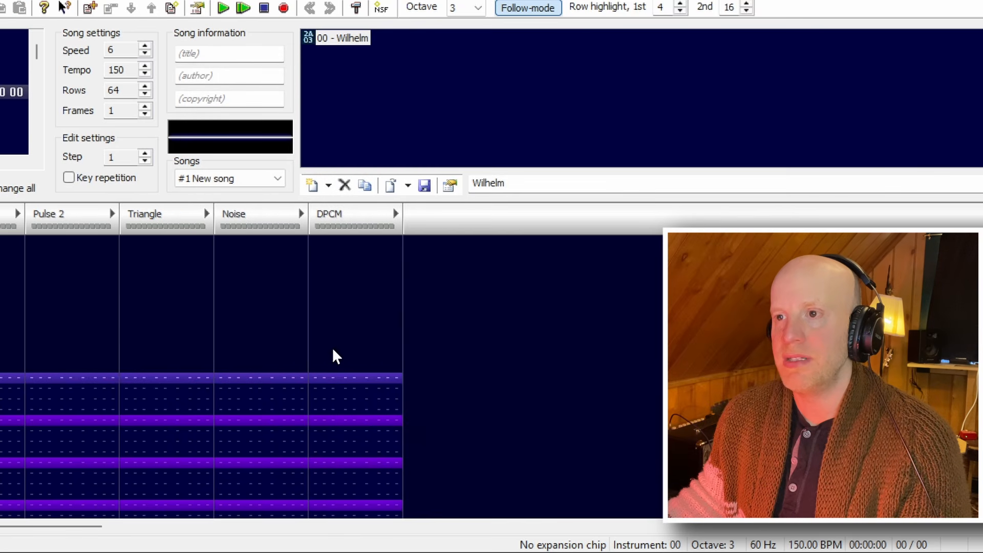
# Enable pattern editing, enter C-3 notes with instrument 00 on rows 0, 4 and 9 of the DPCM channel, and play the pattern
pyautogui.click(321, 380)
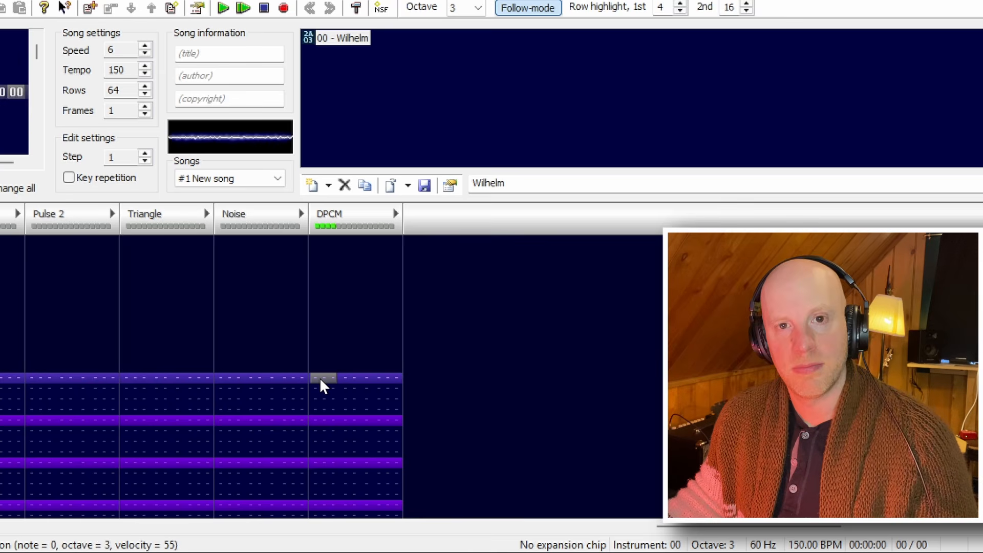
pyautogui.press('space')
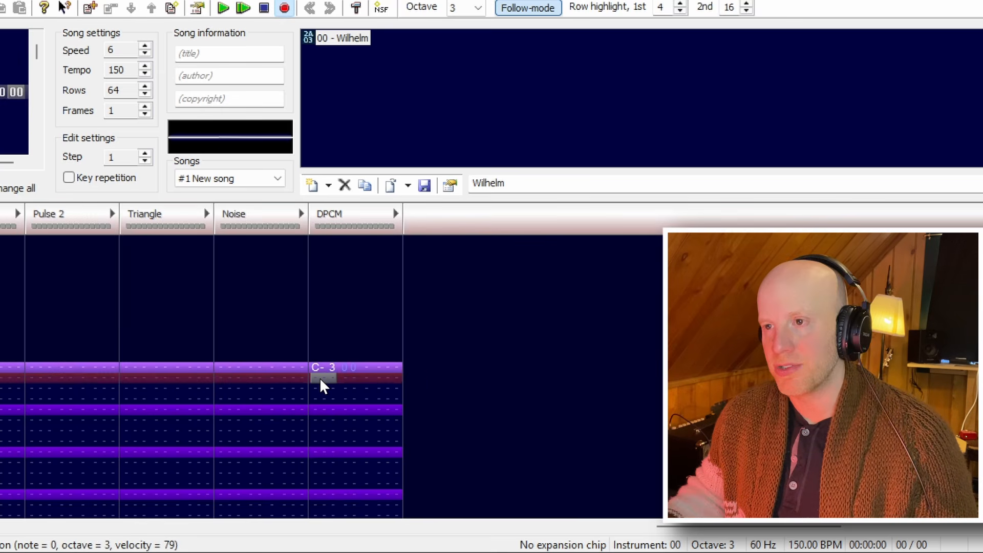
pyautogui.press('Down')
pyautogui.press('Down')
pyautogui.press('Down')
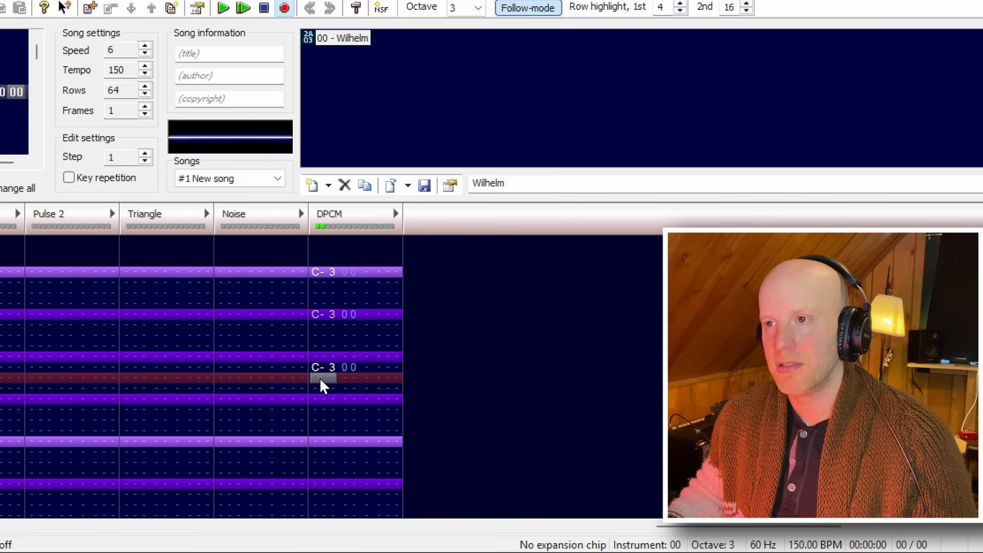
pyautogui.press('Return')
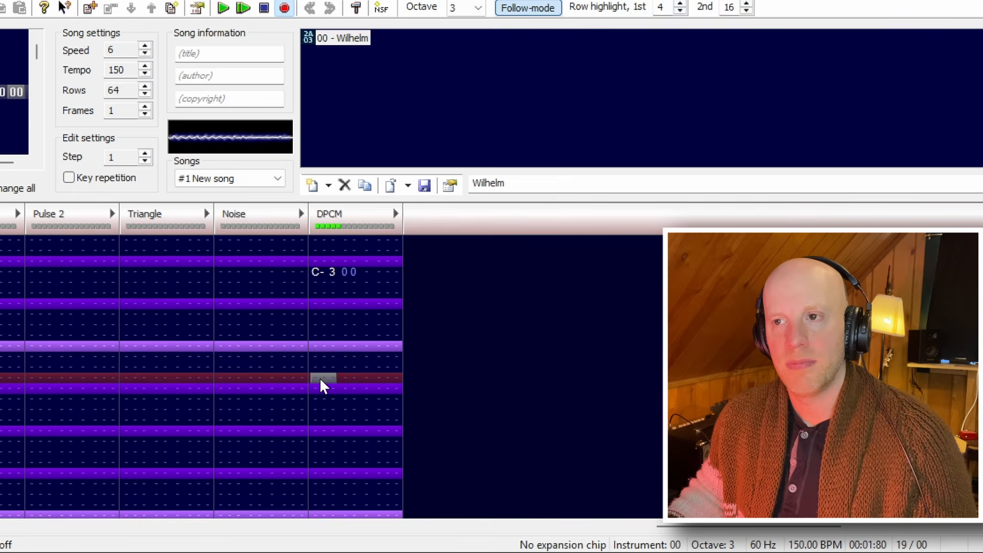
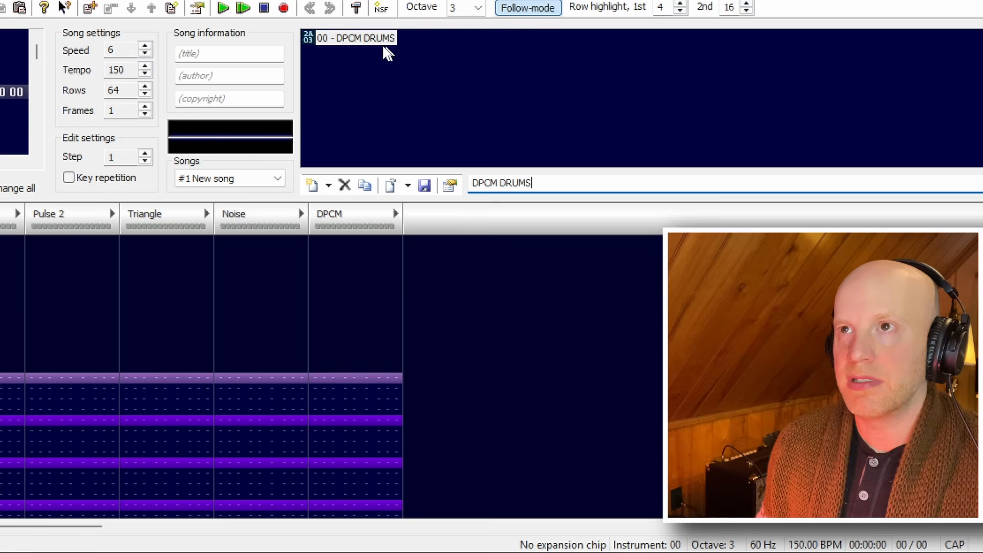
# Open the samples of the DPCM DRUMS instrument and choose KICK from the DPCM SAMPLES > DRUMS folder for import
pyautogui.doubleClick(369, 41)
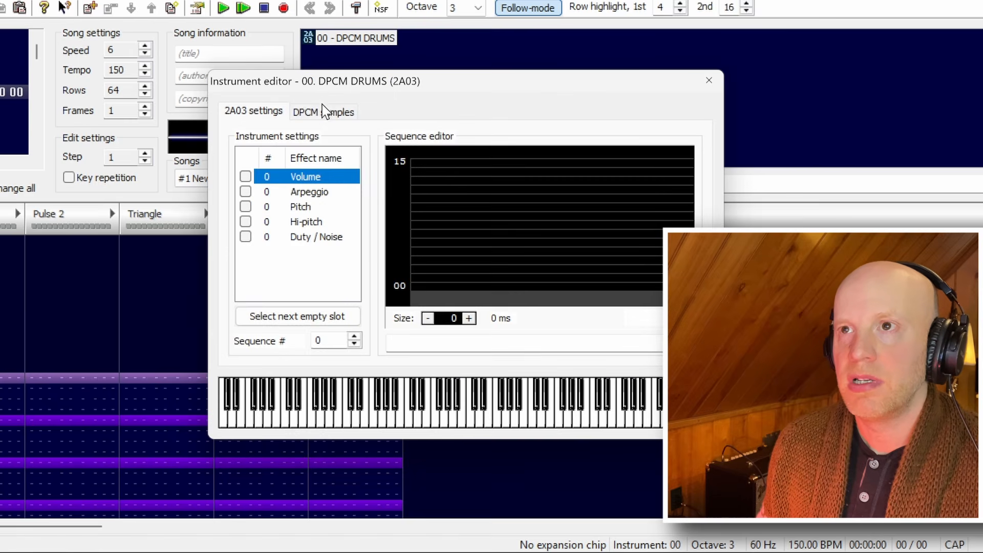
pyautogui.click(324, 111)
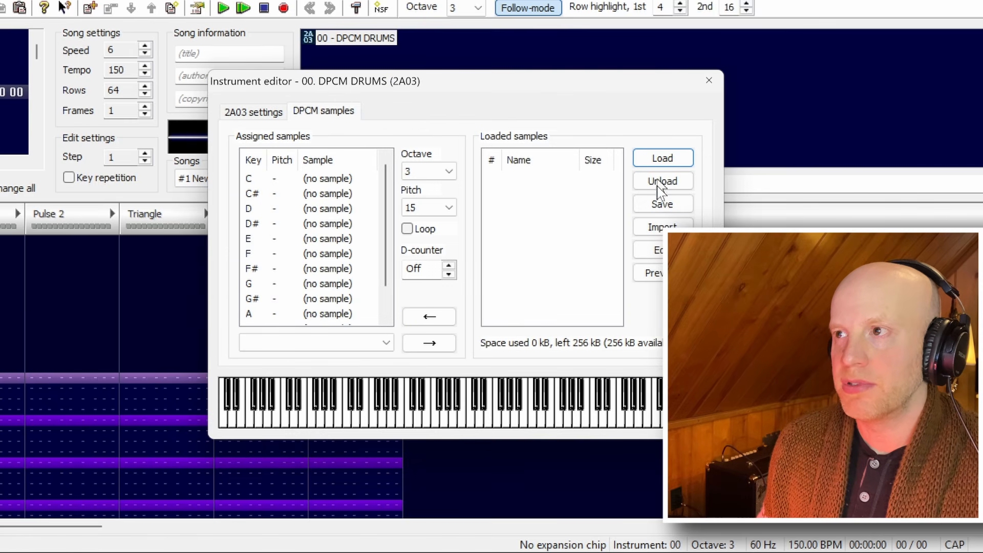
pyautogui.click(655, 231)
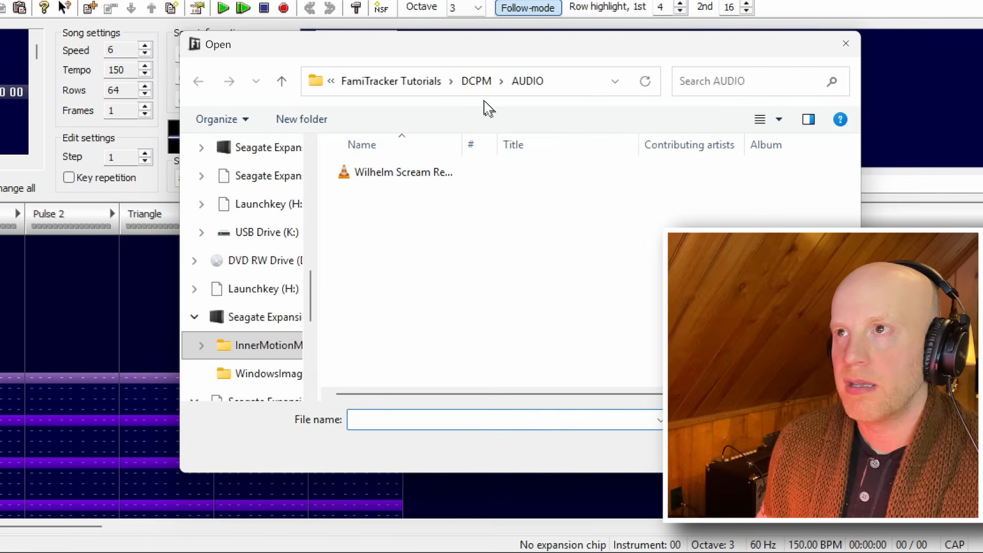
pyautogui.click(477, 81)
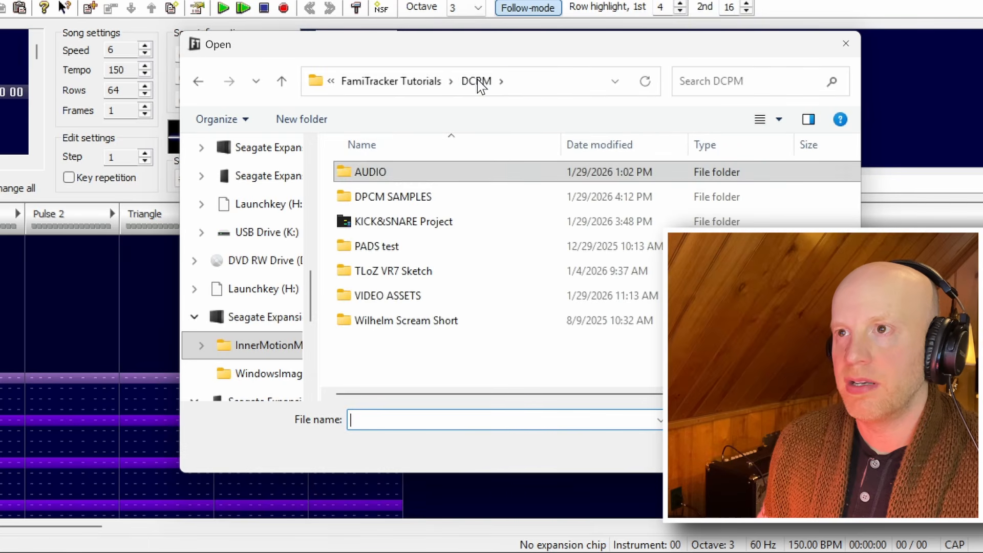
pyautogui.doubleClick(366, 199)
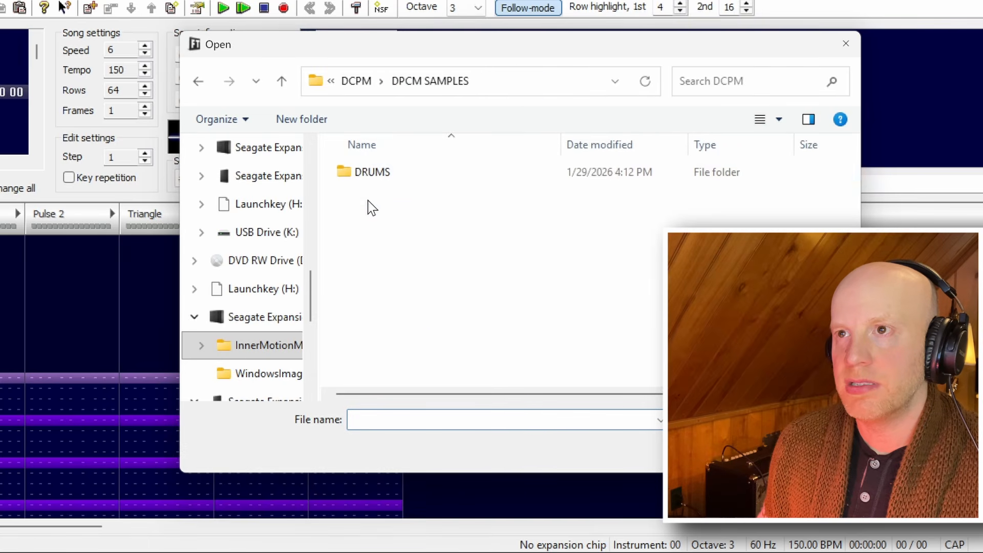
pyautogui.doubleClick(365, 171)
pyautogui.click(372, 176)
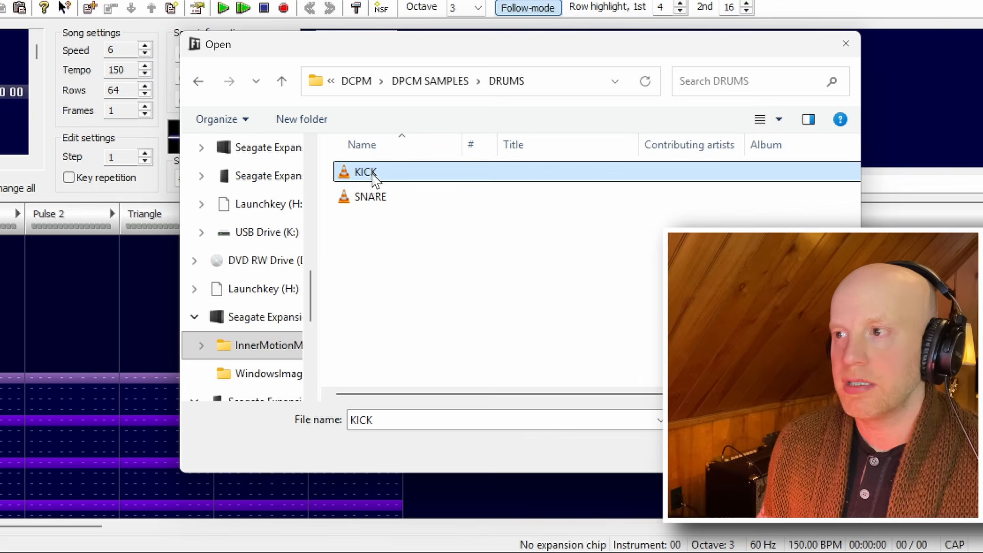
pyautogui.doubleClick(369, 172)
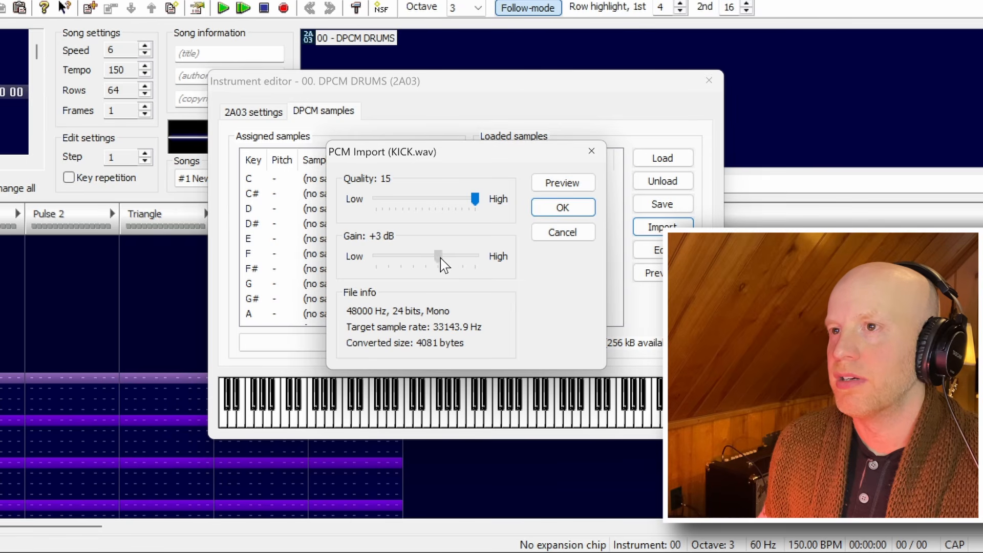
# Preview the kick at different gain levels and import it at quality 15 with a gain of +0 dB
pyautogui.click(547, 177)
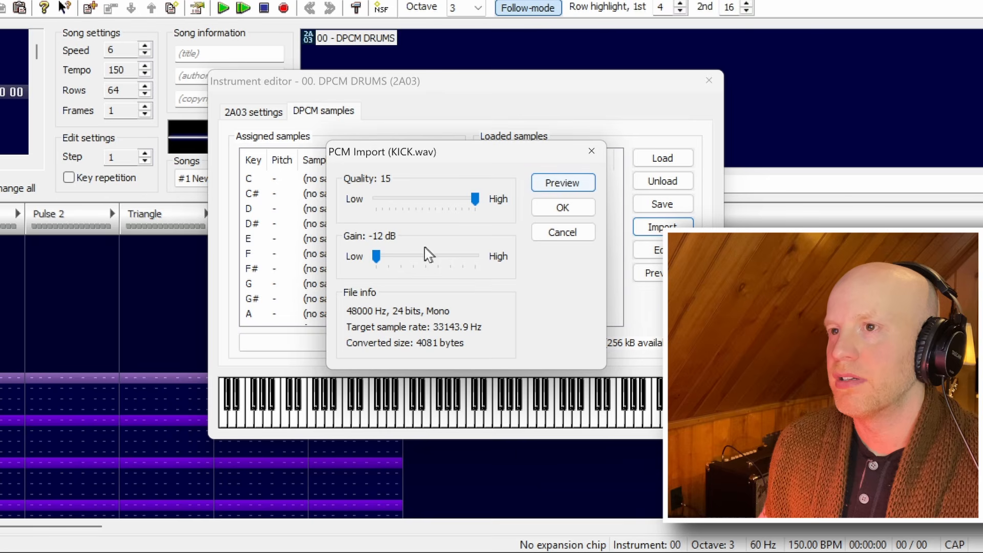
pyautogui.moveTo(373, 258); pyautogui.dragTo(405, 264)
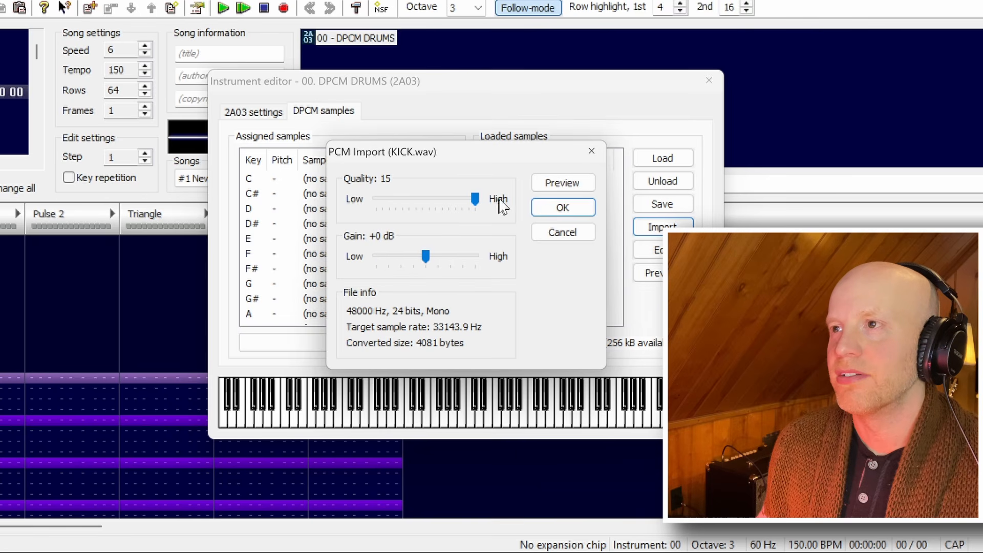
pyautogui.click(557, 211)
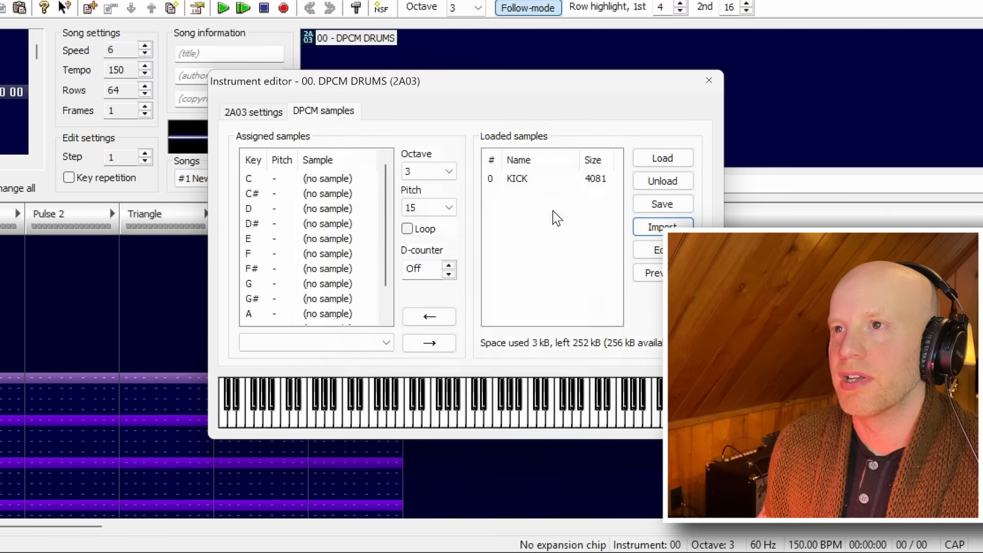
# Choose SNARE from the DRUMS folder for import and preview it at quality 15 and gain +0 dB
pyautogui.click(661, 227)
pyautogui.click(366, 198)
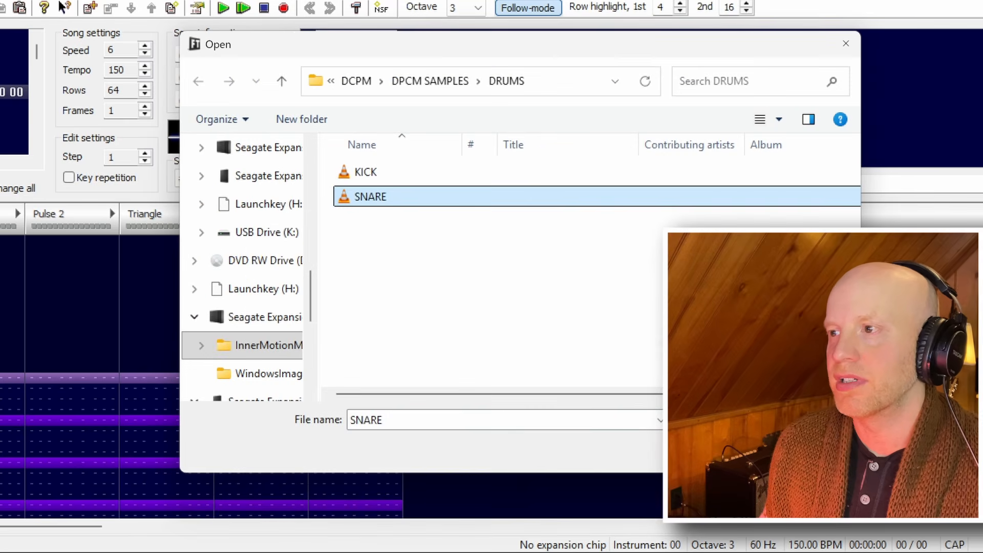
pyautogui.press('Return')
pyautogui.click(560, 181)
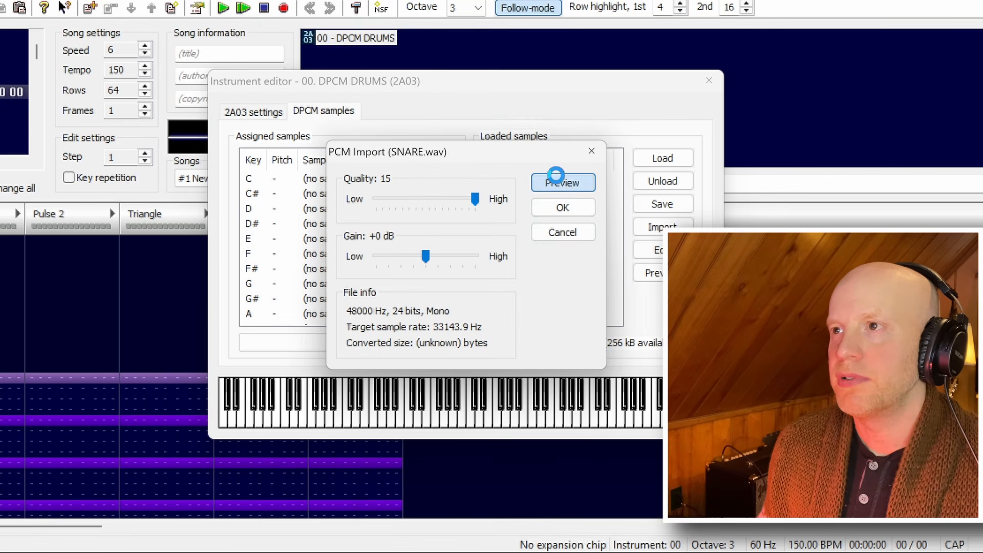
# Try the snare import at quality 0 and gain +0 dB and preview its sound
pyautogui.moveTo(474, 199); pyautogui.dragTo(376, 200)
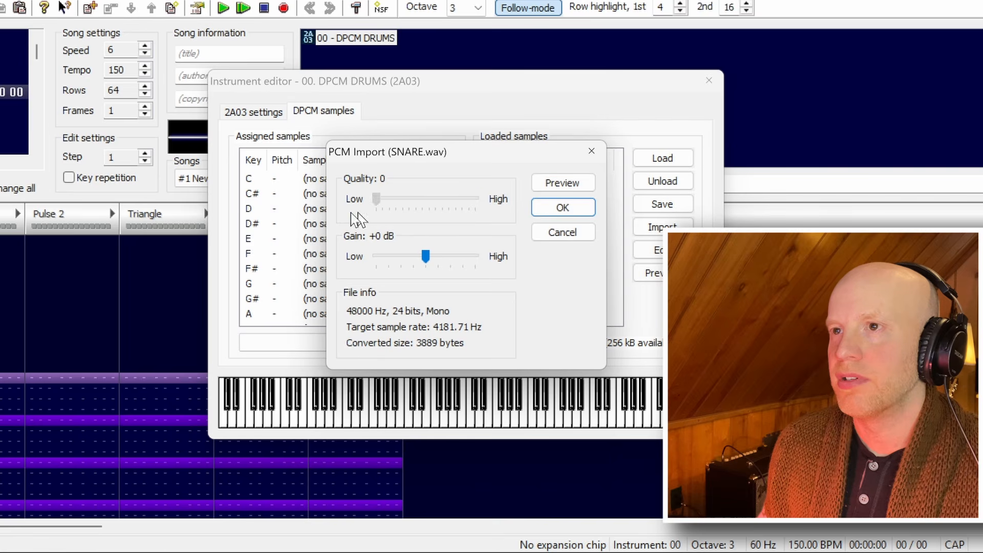
pyautogui.click(560, 185)
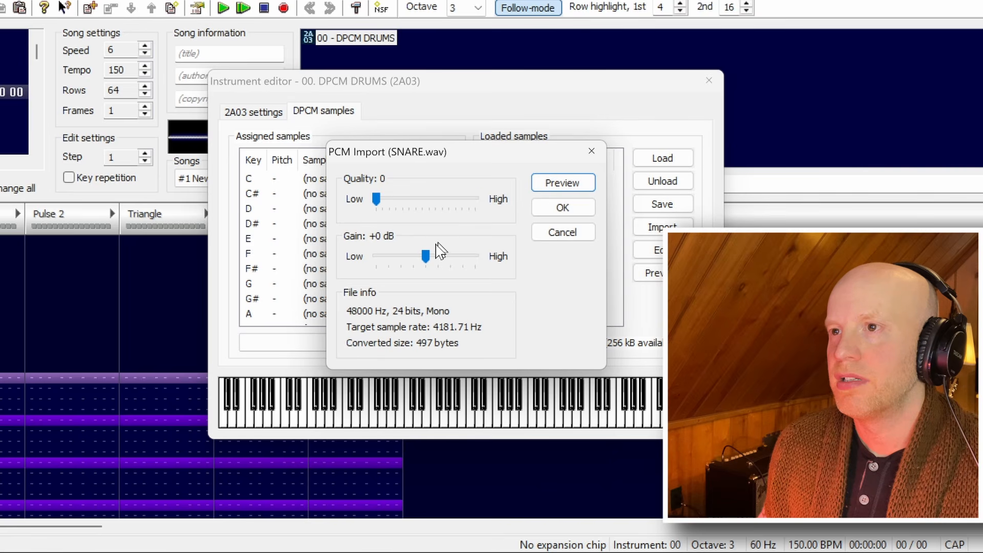
pyautogui.moveTo(427, 259)
pyautogui.mouseDown()
pyautogui.moveTo(477, 258)
pyautogui.moveTo(429, 272)
pyautogui.moveTo(425, 264)
pyautogui.mouseUp()
# Preview the snare at other quality settings and import it at quality 15 with a gain of +0 dB
pyautogui.click(563, 183)
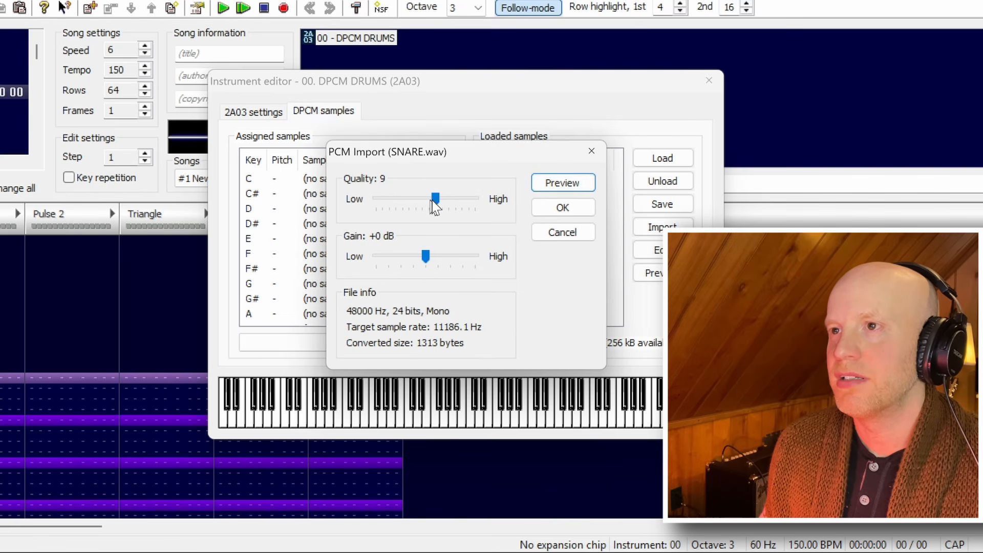
pyautogui.click(563, 186)
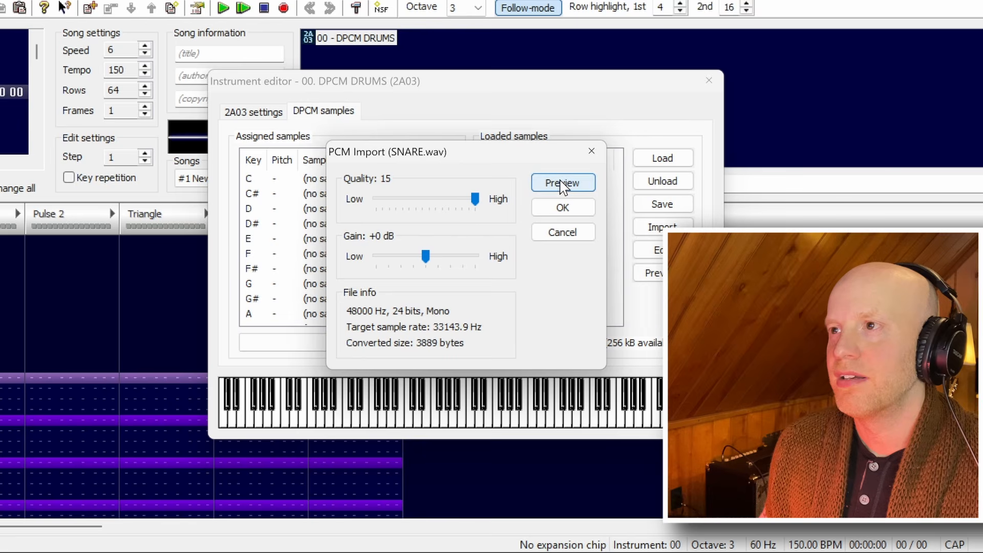
pyautogui.click(563, 207)
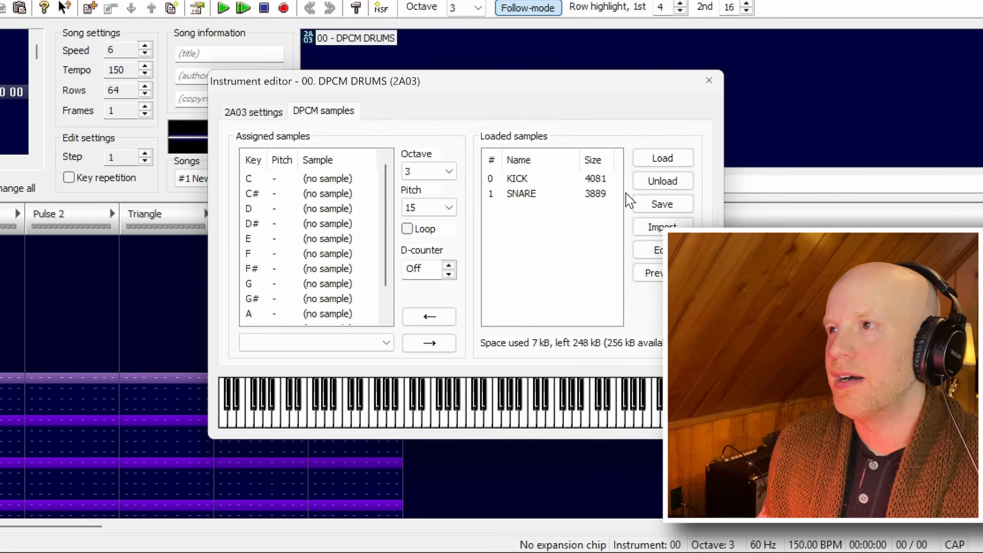
# Assign KICK to key C and SNARE to key D in octave 3 at pitch 15, and close the instrument editor
pyautogui.click(551, 179)
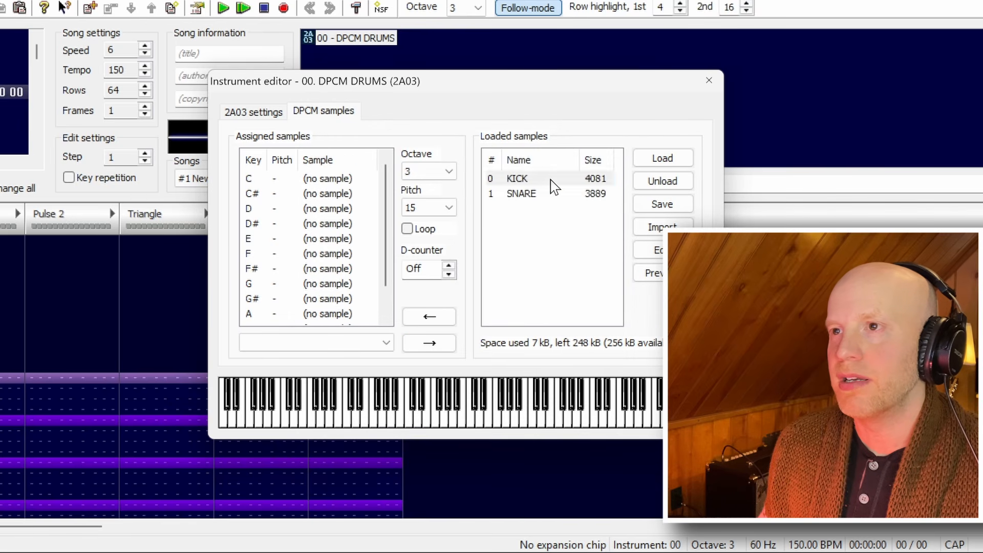
pyautogui.click(351, 181)
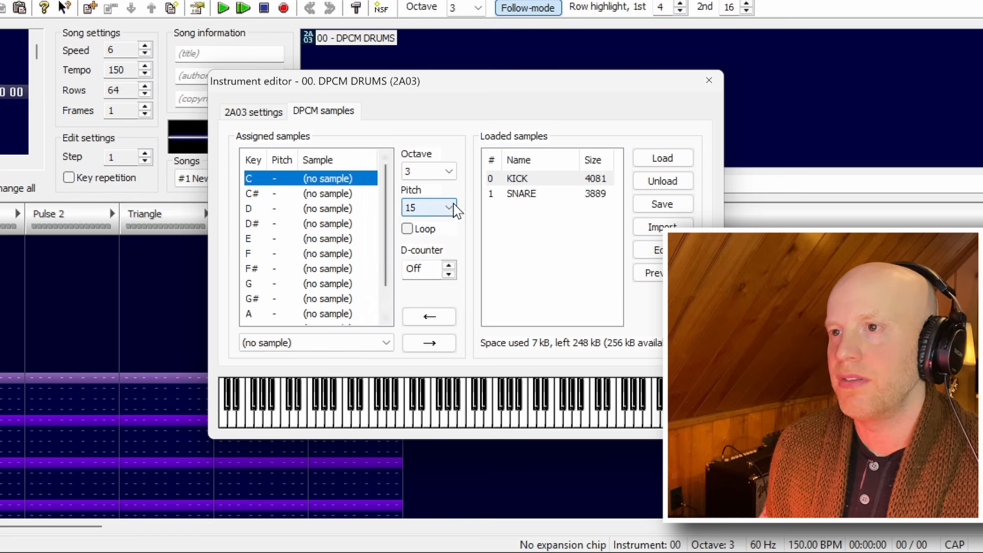
pyautogui.click(436, 316)
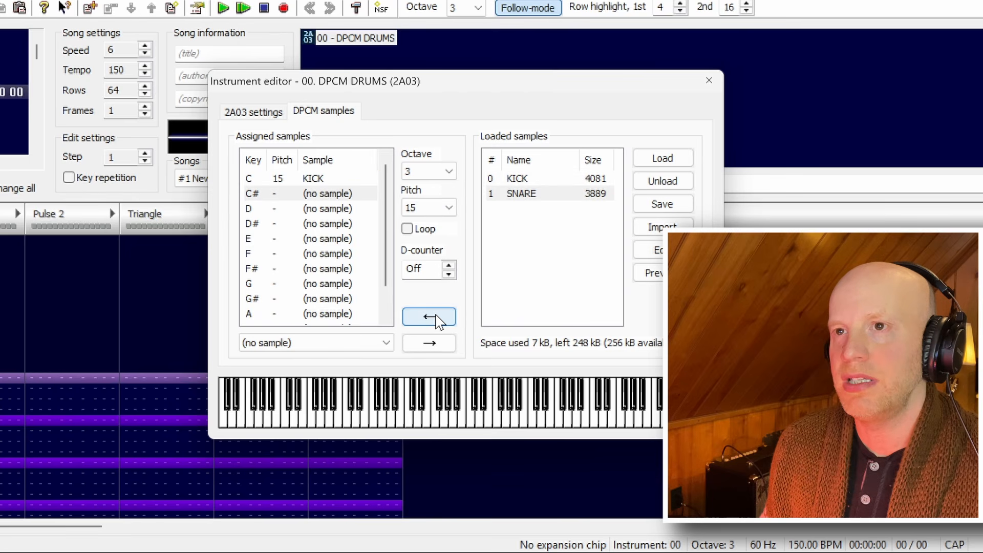
pyautogui.click(341, 194)
pyautogui.click(353, 208)
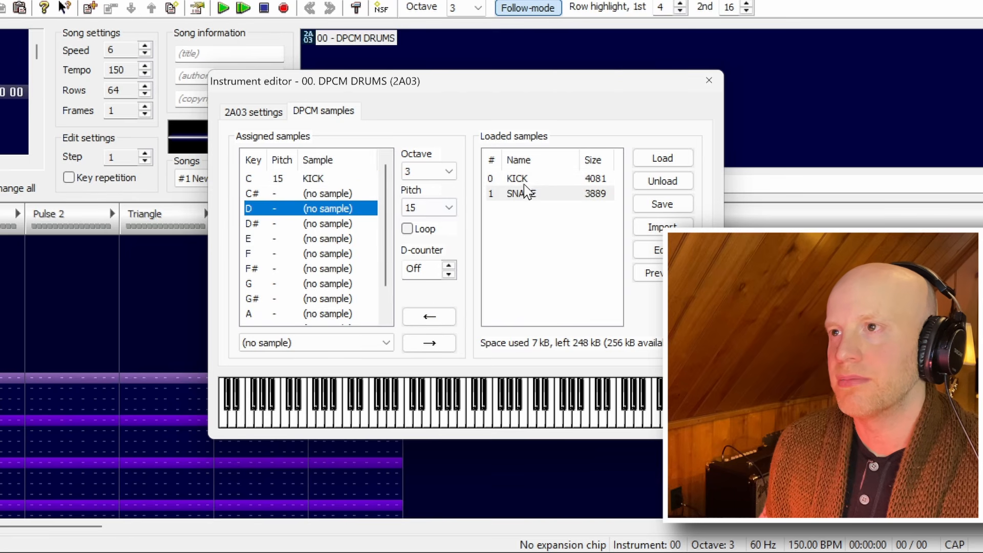
pyautogui.click(434, 317)
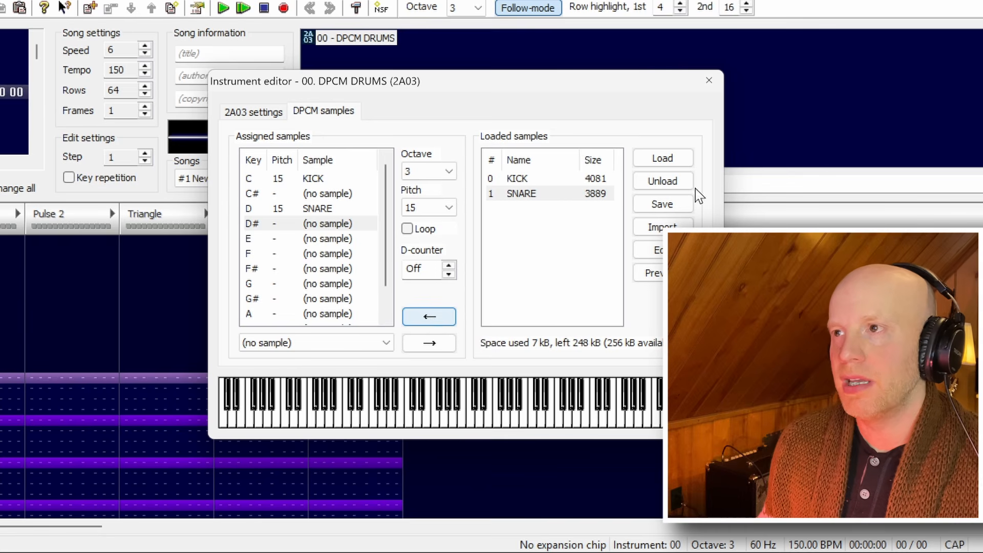
pyautogui.click(578, 2)
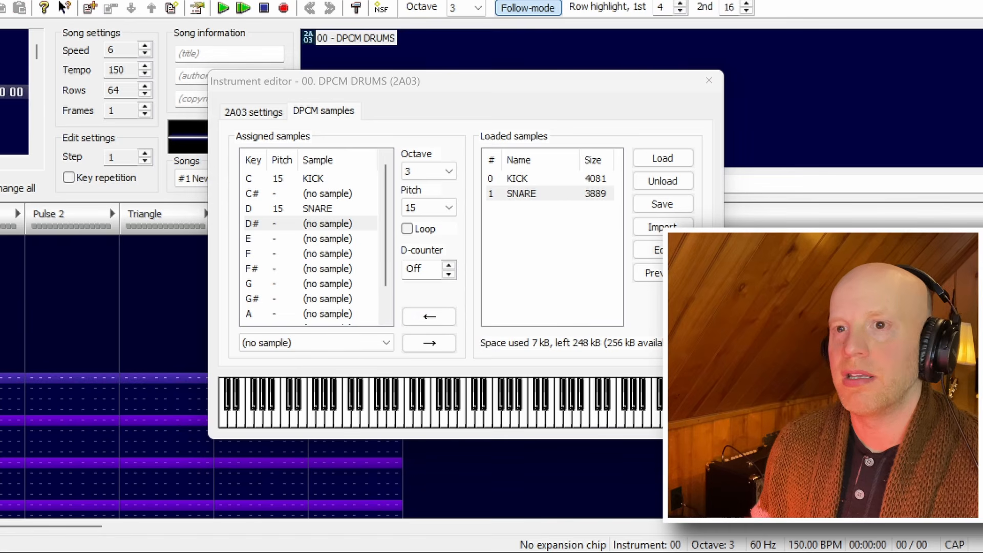
pyautogui.click(521, 146)
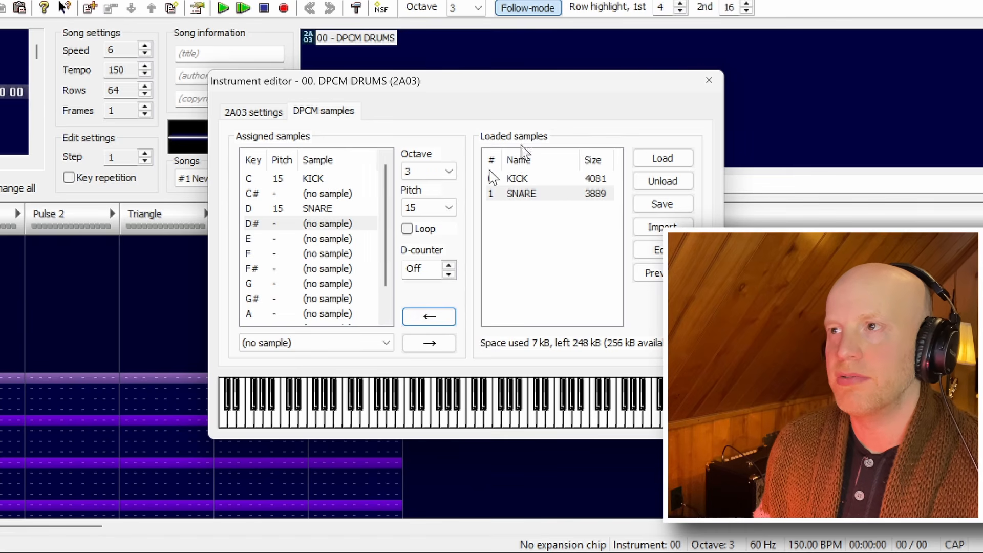
pyautogui.click(706, 81)
pyautogui.click(320, 377)
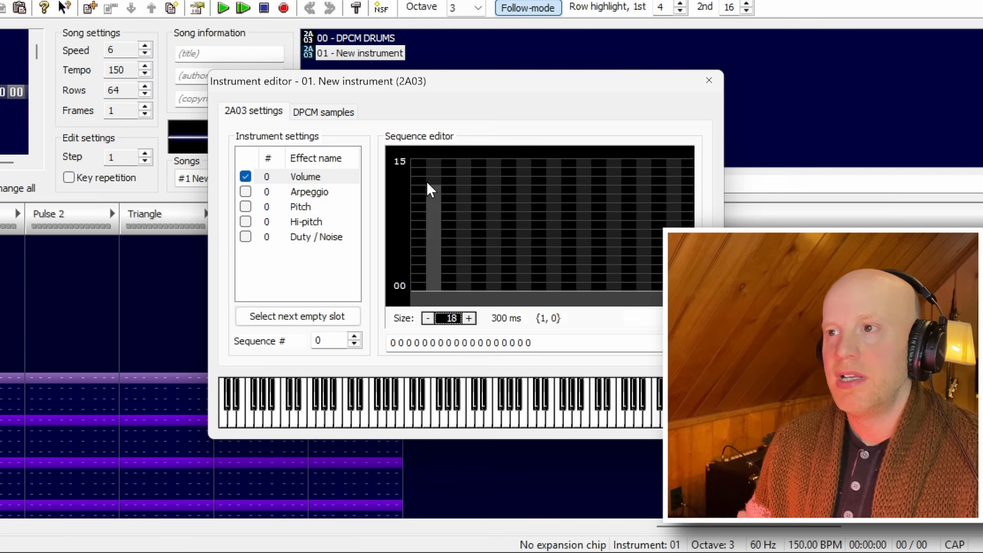
# Draw an 18-step volume envelope for instrument 01 decaying from 15 to 0, and return to the Noise channel of the pattern
pyautogui.moveTo(425, 208)
pyautogui.mouseDown()
pyautogui.moveTo(423, 169)
pyautogui.moveTo(556, 258)
pyautogui.moveTo(657, 289)
pyautogui.mouseUp()
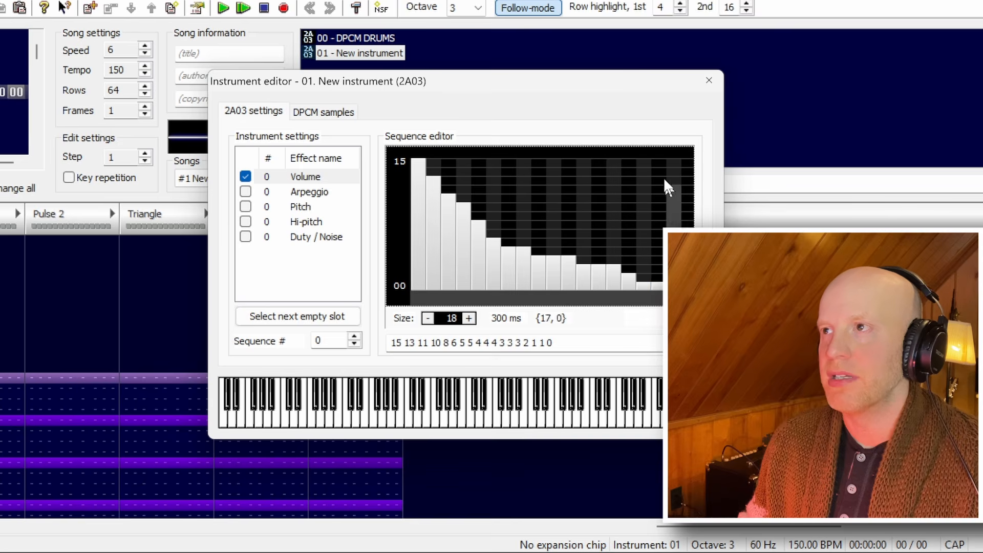
pyautogui.moveTo(597, 96); pyautogui.dragTo(700, 118)
pyautogui.click(816, 102)
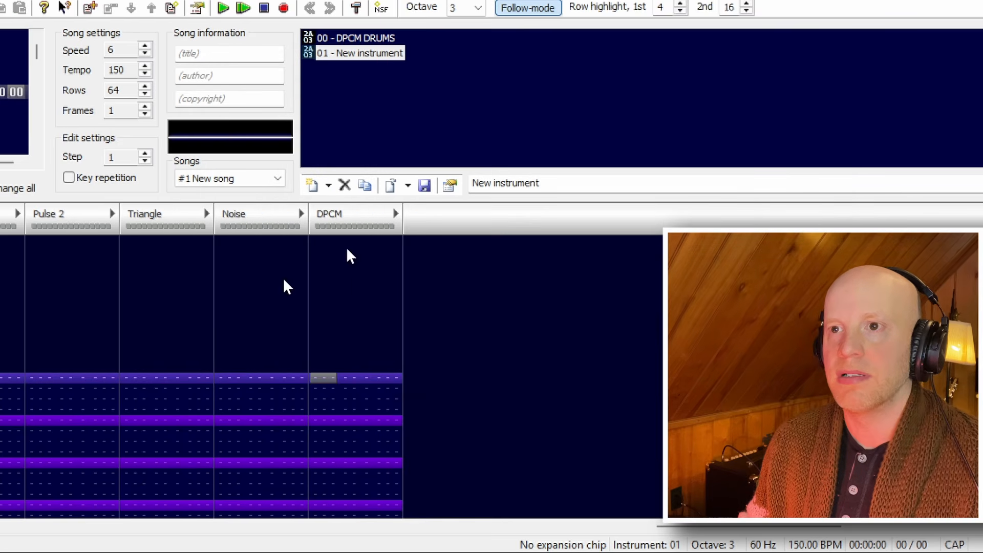
pyautogui.click(222, 377)
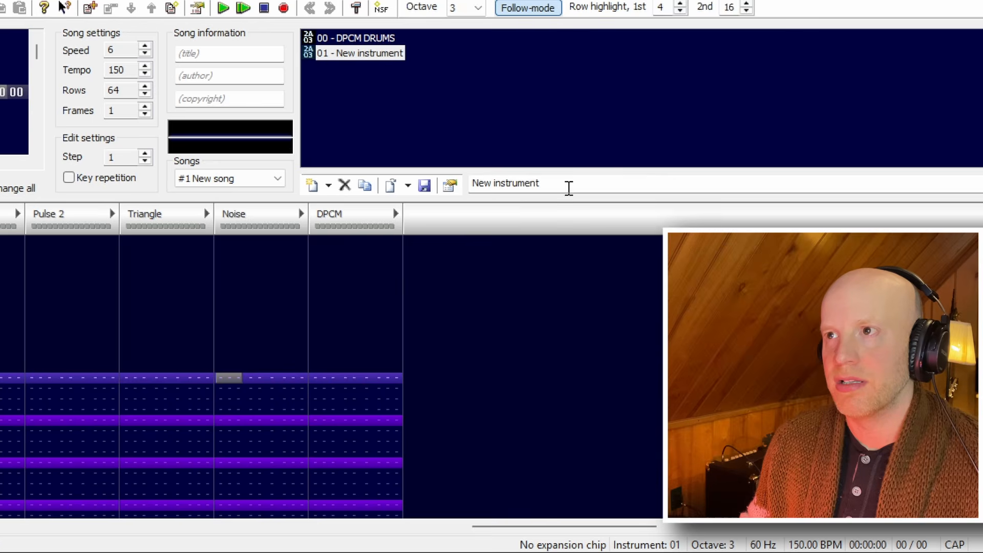
# Rename instrument 01 as LONG
pyautogui.click(568, 188)
pyautogui.write('LONG')
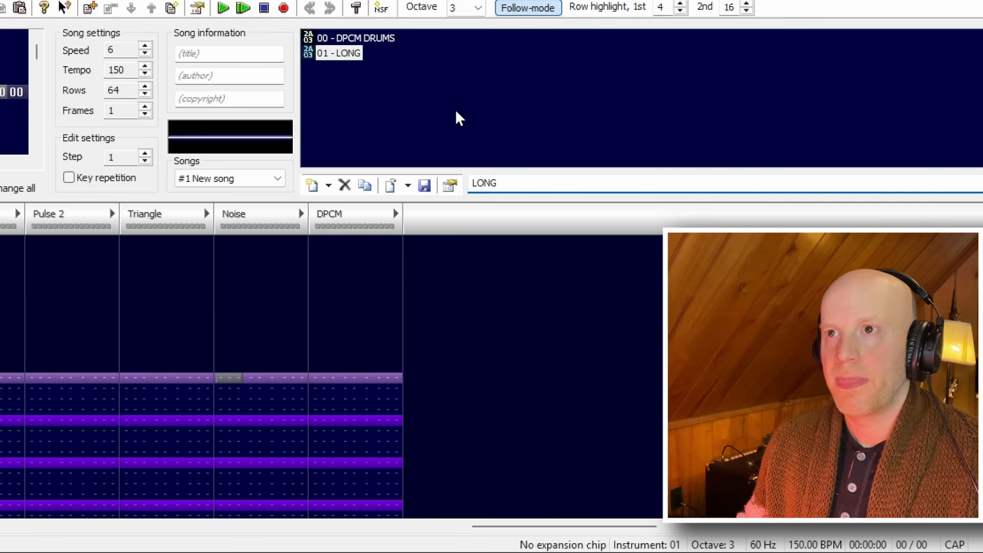
pyautogui.press('Return')
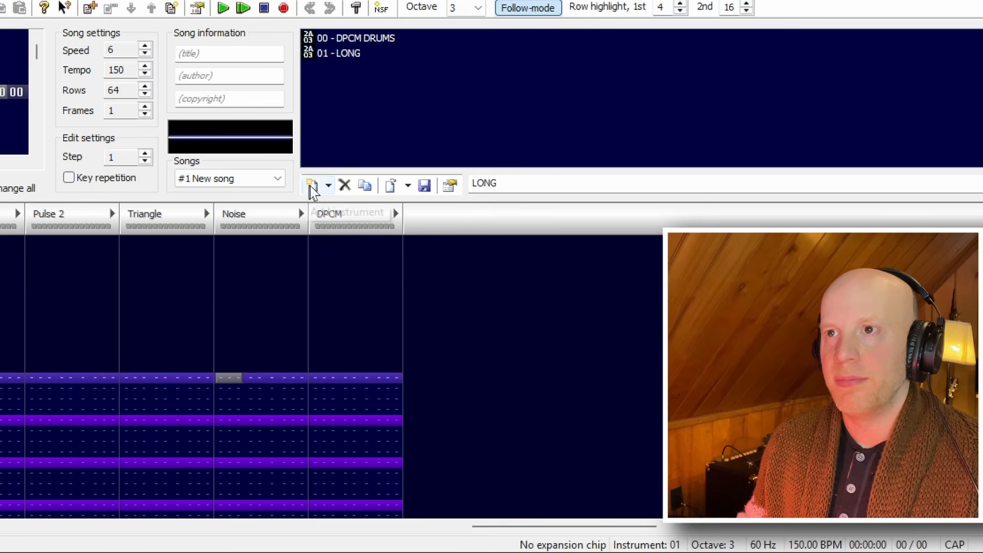
# Add a new instrument and name it SHORT
pyautogui.click(313, 185)
pyautogui.click(545, 183)
pyautogui.write('SHORT')
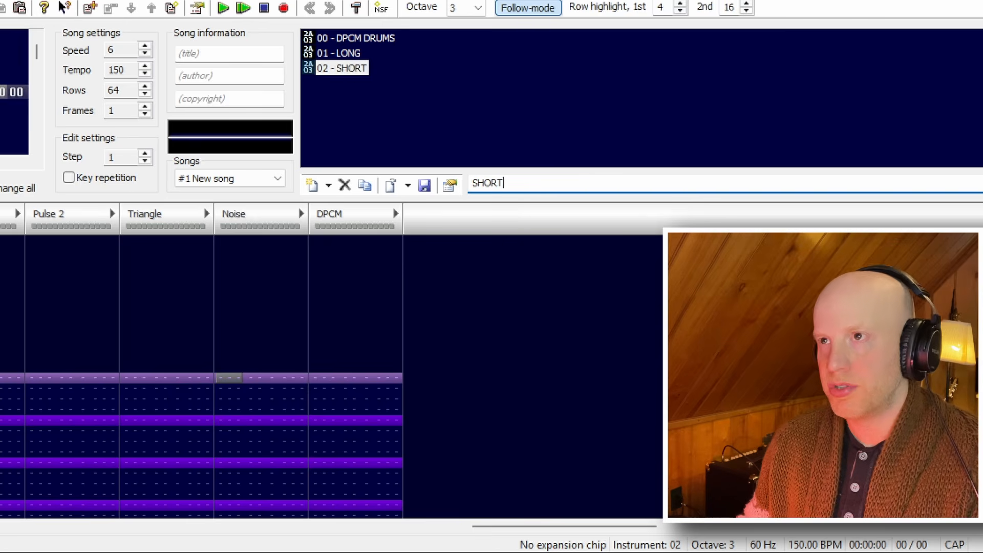
# Give the SHORT instrument a volume sequence of about 8 steps and draw a quickly decaying envelope in it
pyautogui.doubleClick(330, 67)
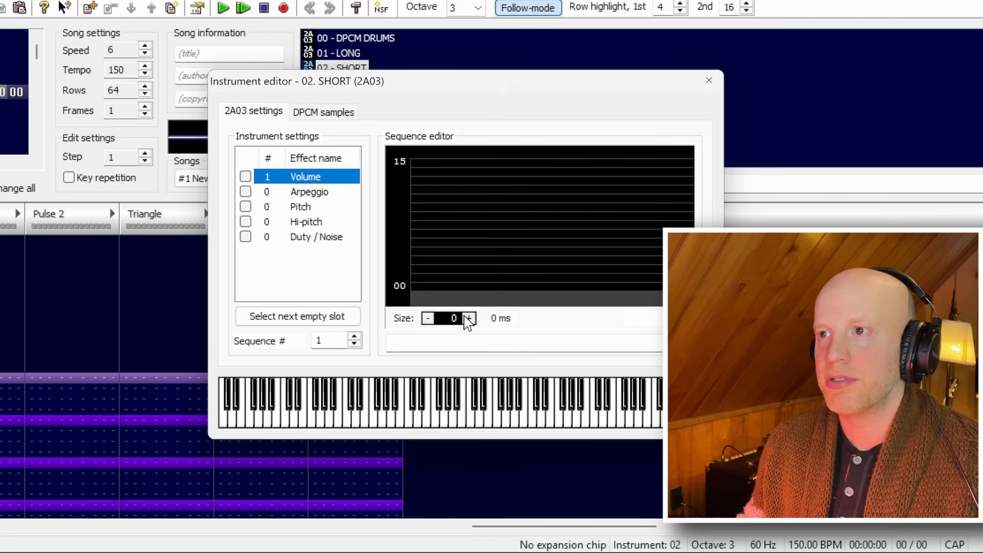
pyautogui.click(467, 318)
pyautogui.click(468, 318)
pyautogui.click(467, 318)
pyautogui.click(468, 318)
pyautogui.click(468, 318)
pyautogui.click(467, 318)
pyautogui.click(467, 318)
pyautogui.click(467, 318)
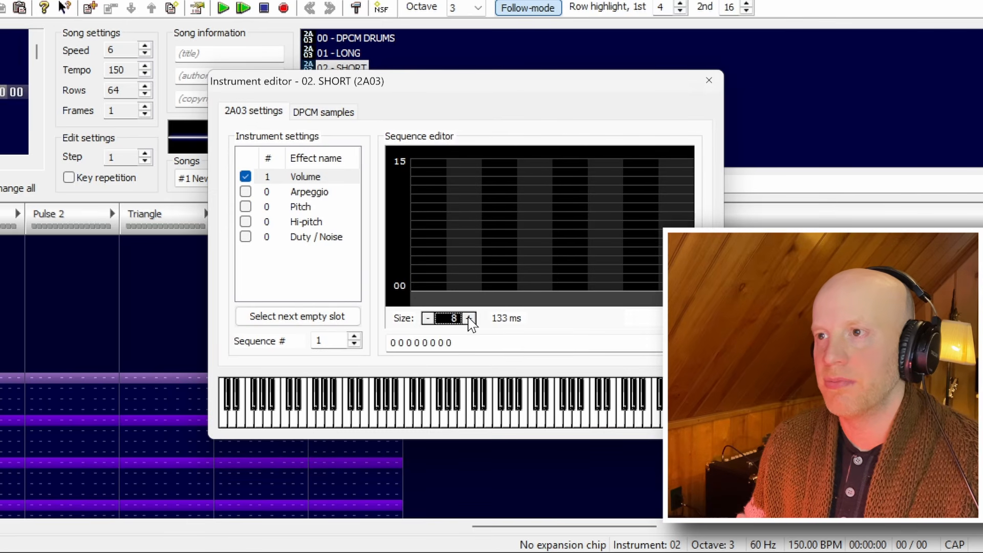
pyautogui.click(467, 318)
pyautogui.moveTo(428, 171)
pyautogui.mouseDown()
pyautogui.moveTo(491, 246)
pyautogui.moveTo(603, 303)
pyautogui.mouseUp()
pyautogui.moveTo(560, 278); pyautogui.dragTo(492, 241)
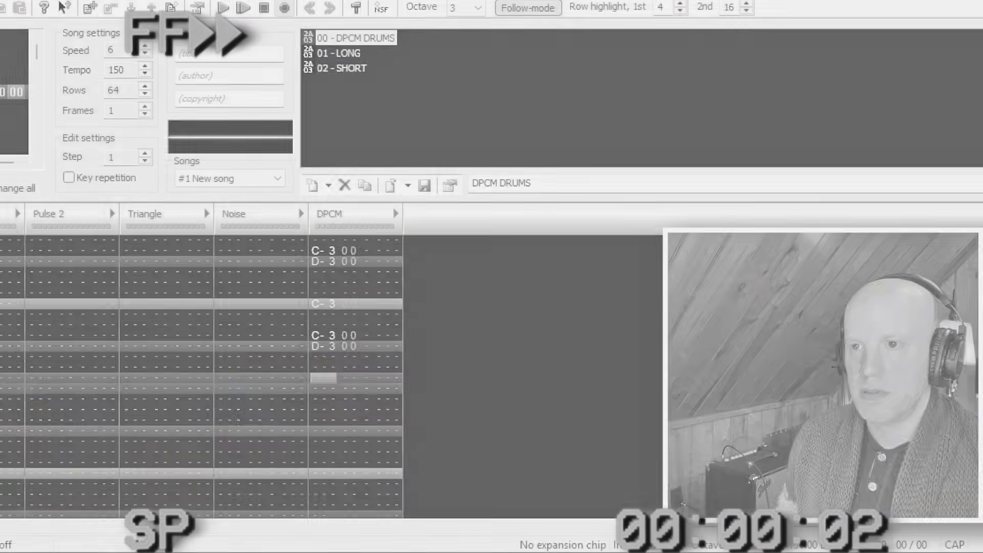
# Fill the Noise channel with D-#, F-# and C-# hits using SHORT, and add occasional E-# and F-# accents using LONG
pyautogui.click(341, 68)
pyautogui.click(229, 314)
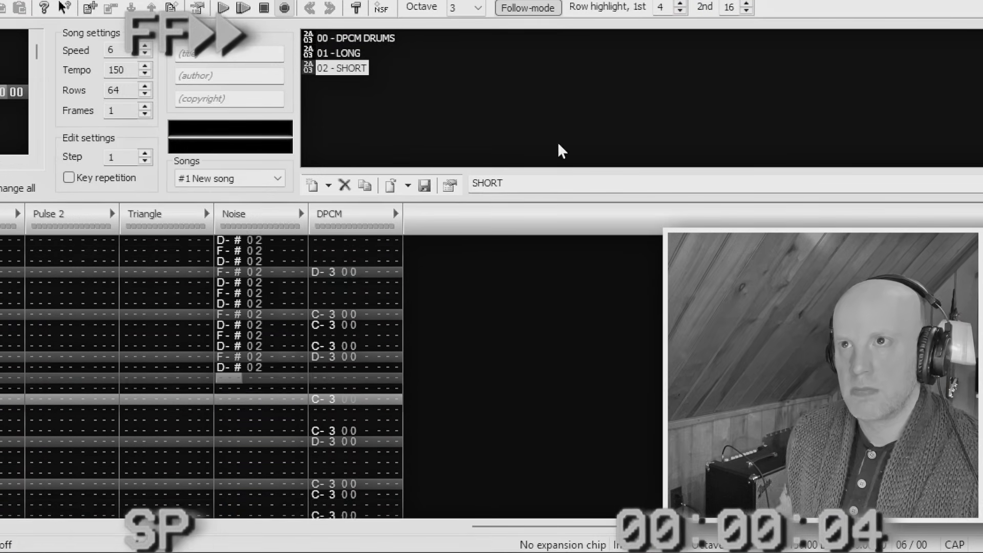
pyautogui.click(341, 53)
pyautogui.click(361, 68)
pyautogui.click(343, 53)
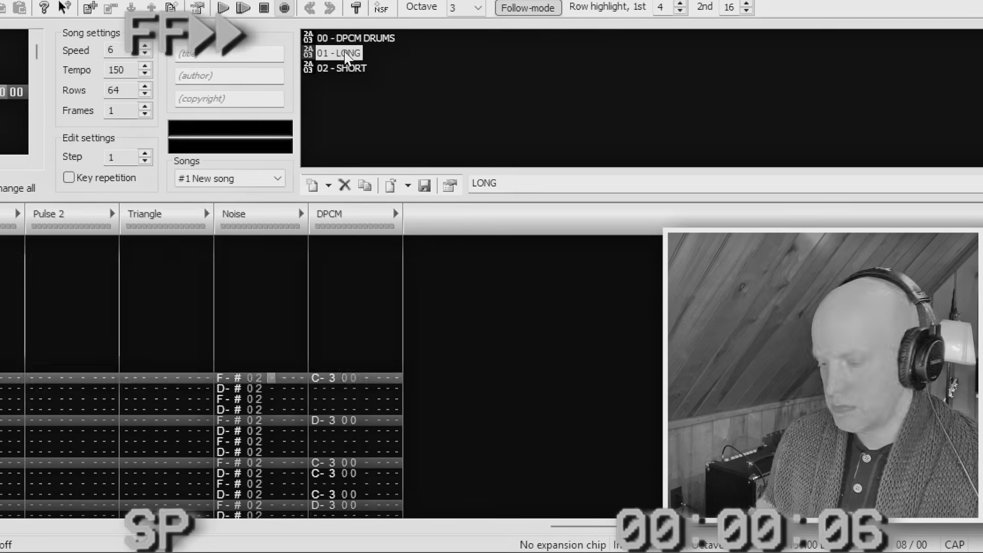
pyautogui.hotkey('shift', 'Tab')
pyautogui.press('space')
pyautogui.press('Return')
# Add an instrument named TRIANGLE and enter bass notes such as F-2, G-2, G#2 and D#2 with it in the Triangle channel
pyautogui.click(338, 112)
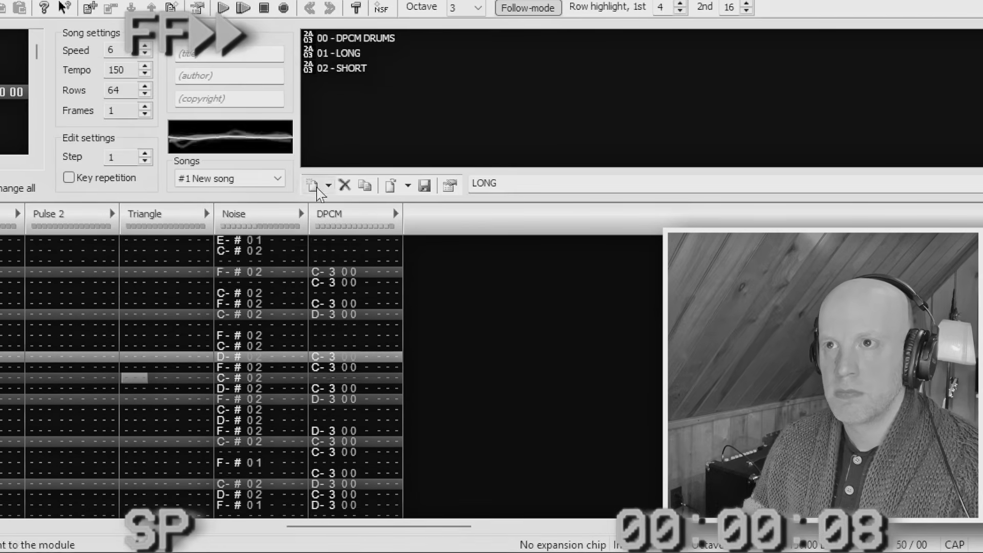
pyautogui.click(313, 187)
pyautogui.doubleClick(348, 83)
pyautogui.click(246, 176)
pyautogui.click(321, 316)
pyautogui.click(432, 161)
pyautogui.click(512, 183)
pyautogui.write('TRIANGLE')
pyautogui.press('space')
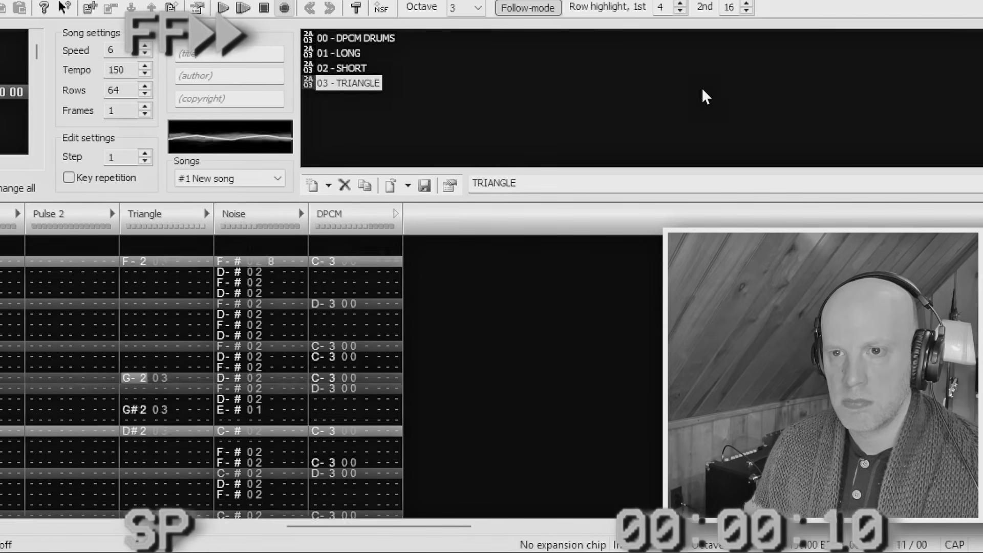
# Copy the whole pattern, set the song's rows to 128, and paste the copy into the added half
pyautogui.hotkey('ctrl', 'a')
pyautogui.hotkey('ctrl', 'a')
pyautogui.hotkey('ctrl', 'c')
pyautogui.doubleClick(117, 90)
pyautogui.write('128')
pyautogui.press('Return')
pyautogui.hotkey('ctrl', 'v')
pyautogui.press('Return')
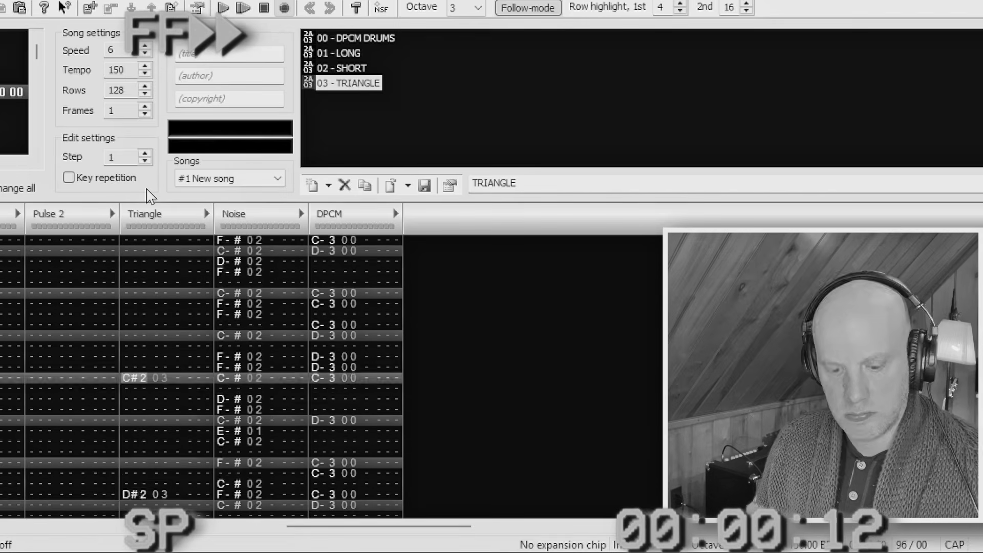
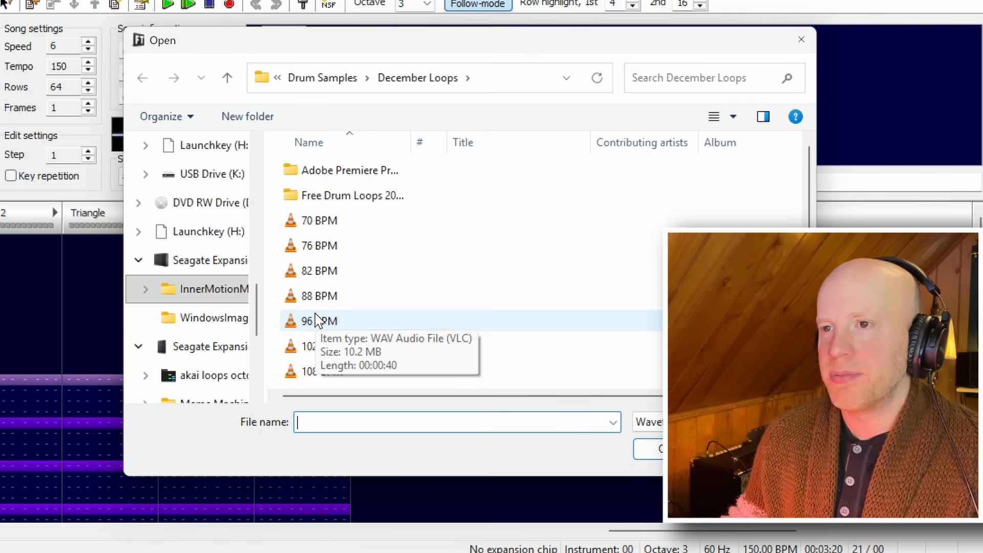
# Choose the 96 BPM loop from December Loops for PCM import and preview its conversion at quality 15
pyautogui.click(315, 315)
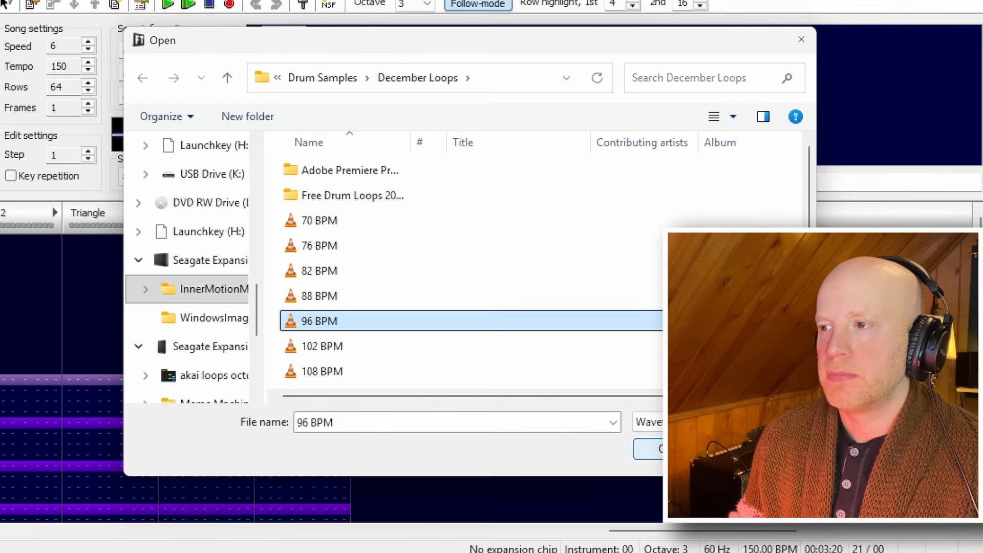
pyautogui.press('Return')
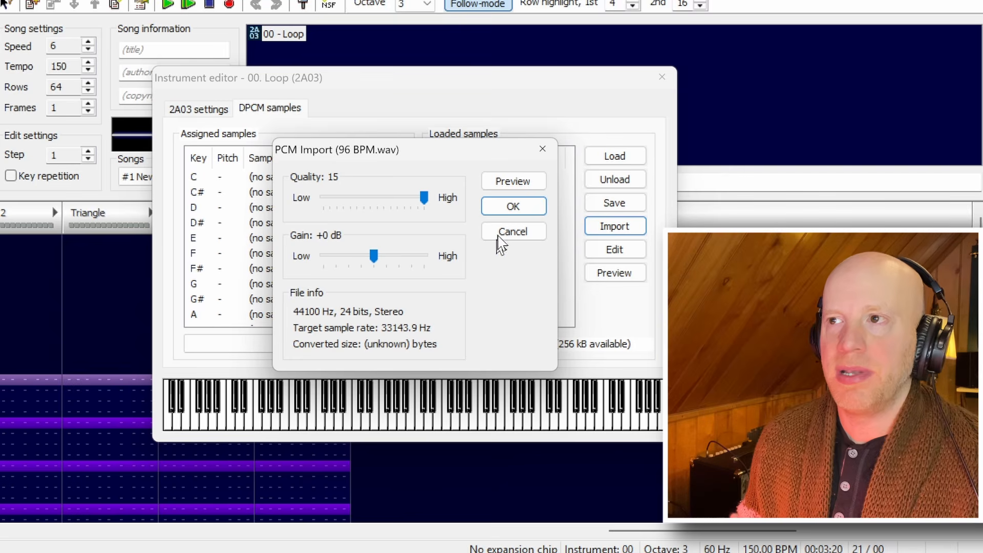
pyautogui.click(508, 184)
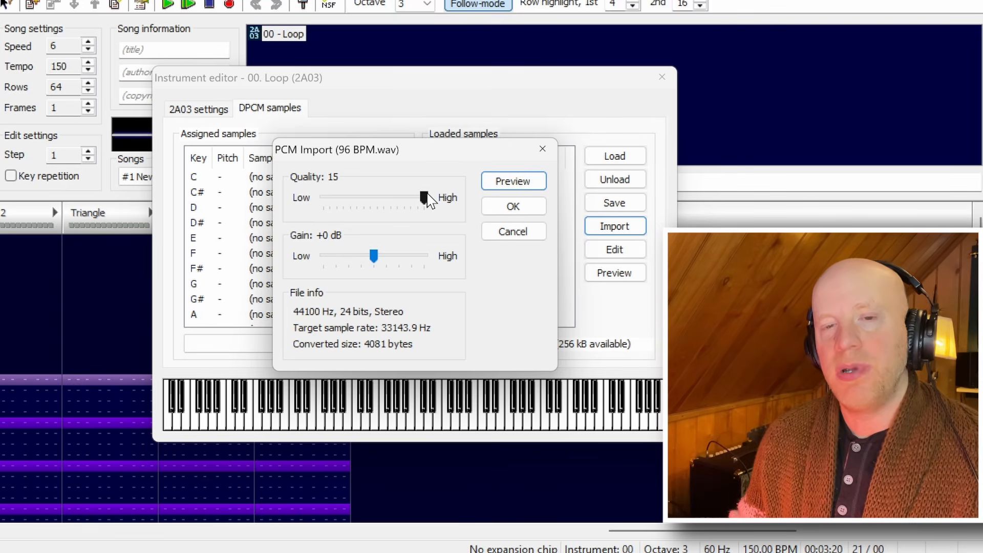
# Try an import quality of 8 with a preview, and restore the quality to 15
pyautogui.moveTo(425, 198); pyautogui.dragTo(379, 201)
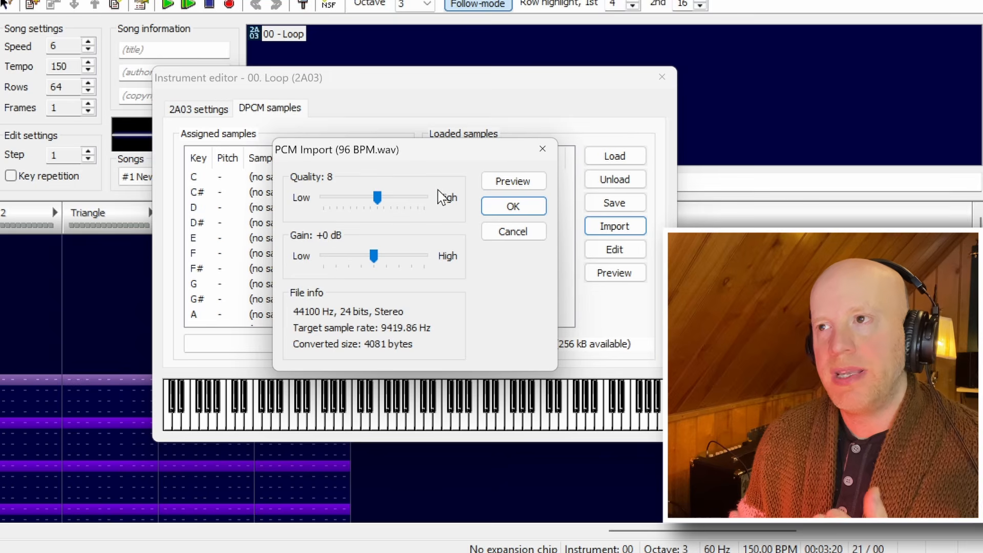
pyautogui.click(499, 184)
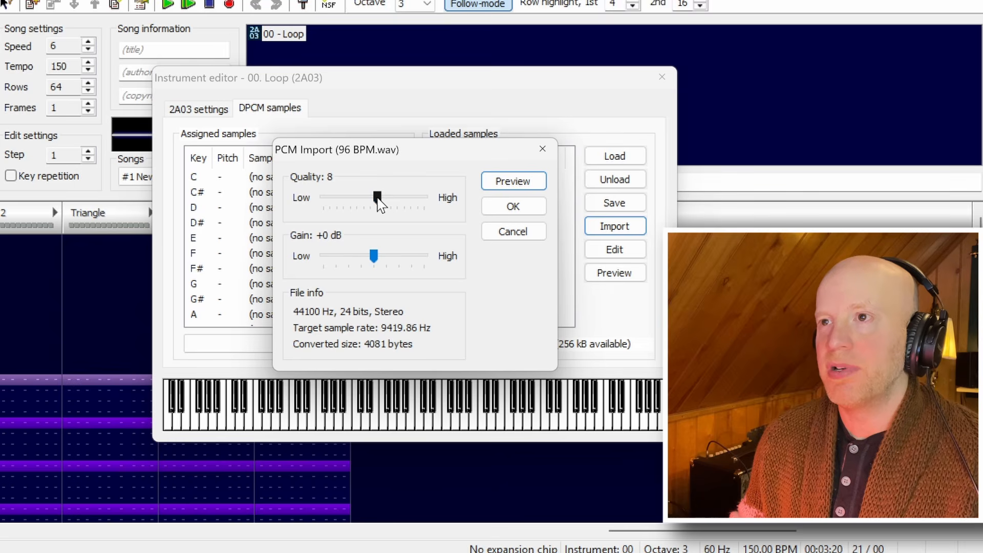
pyautogui.moveTo(376, 198); pyautogui.dragTo(425, 199)
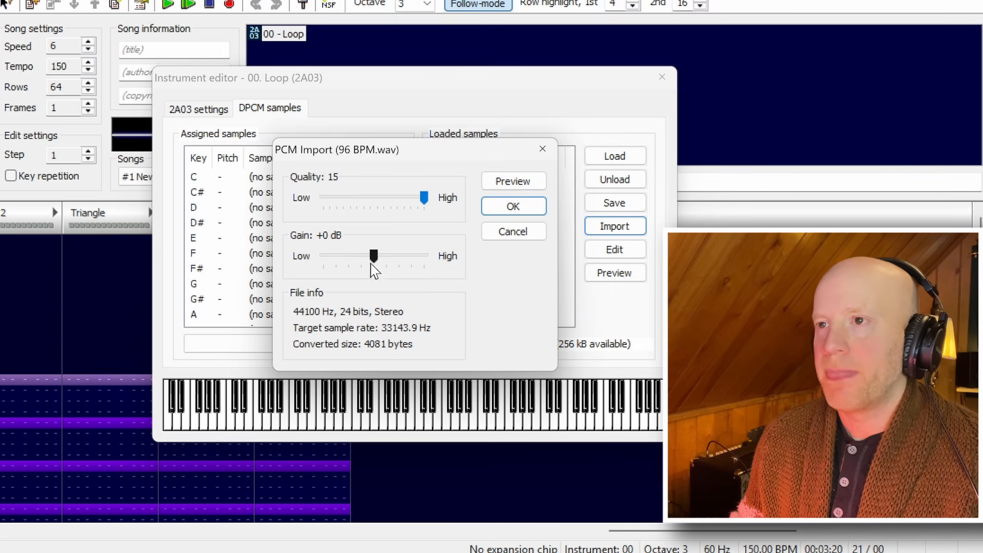
# Set the import gain to +10 dB, preview the loop, and import it
pyautogui.moveTo(405, 262); pyautogui.dragTo(417, 261)
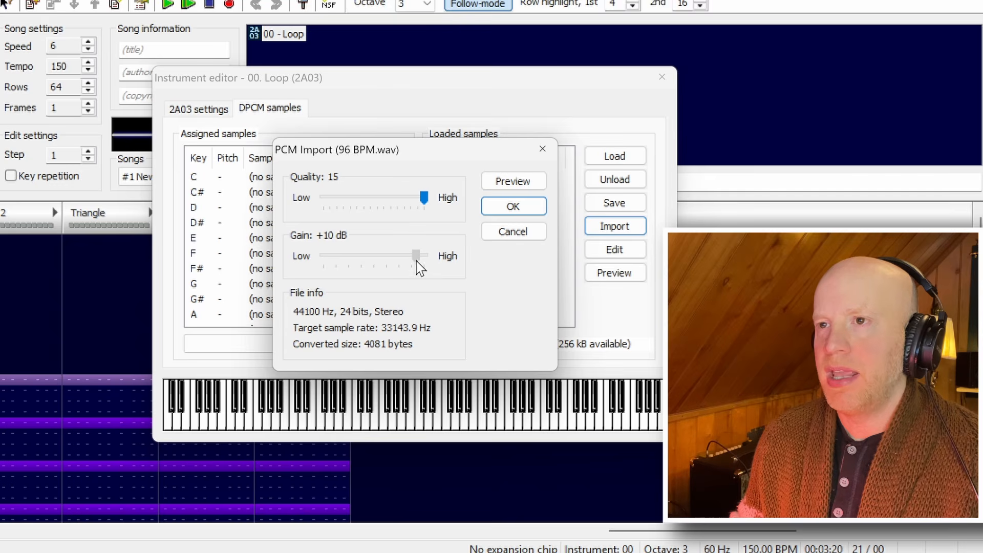
pyautogui.click(518, 185)
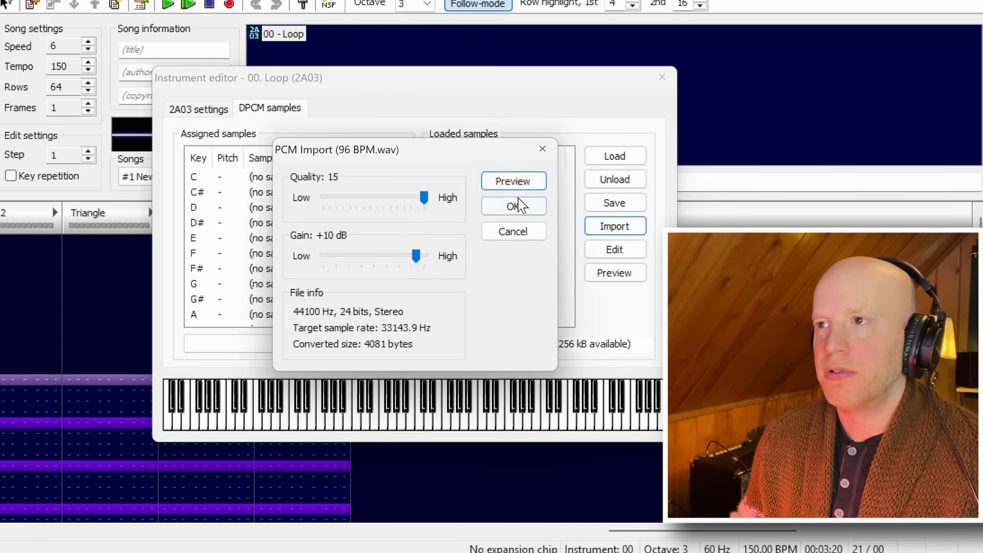
pyautogui.click(520, 206)
# Assign the 96 BPM sample to key C in octave 3 at pitch 15, and close the instrument editor
pyautogui.click(485, 180)
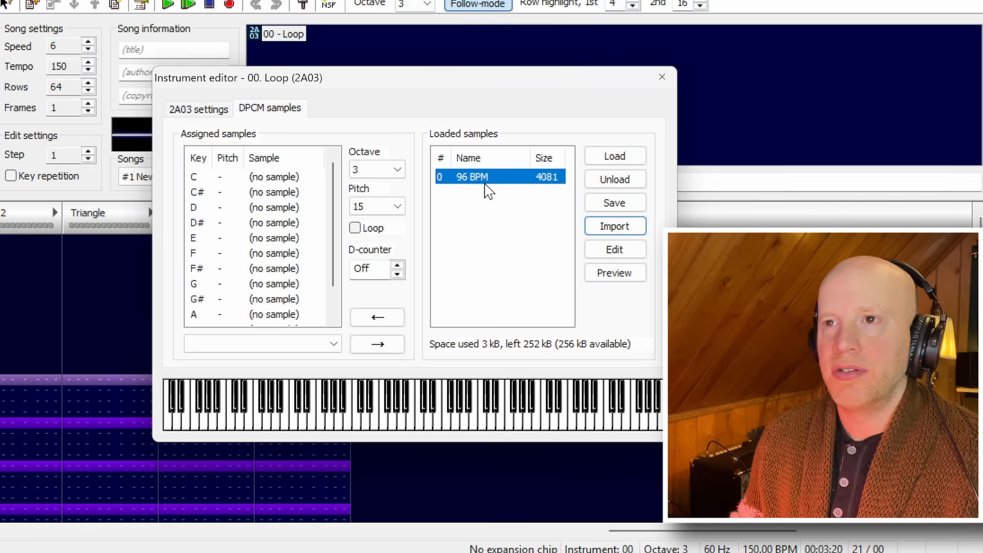
pyautogui.click(303, 177)
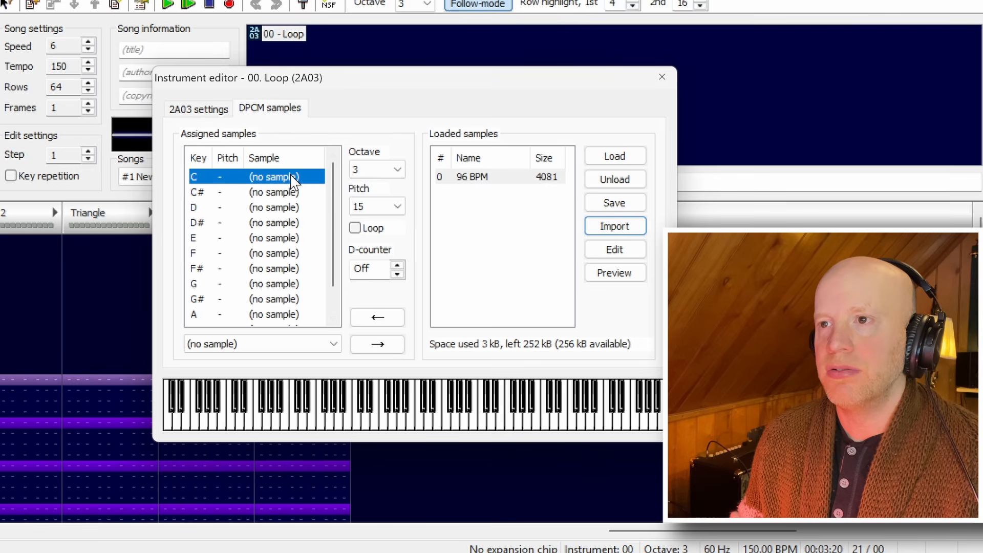
pyautogui.click(367, 320)
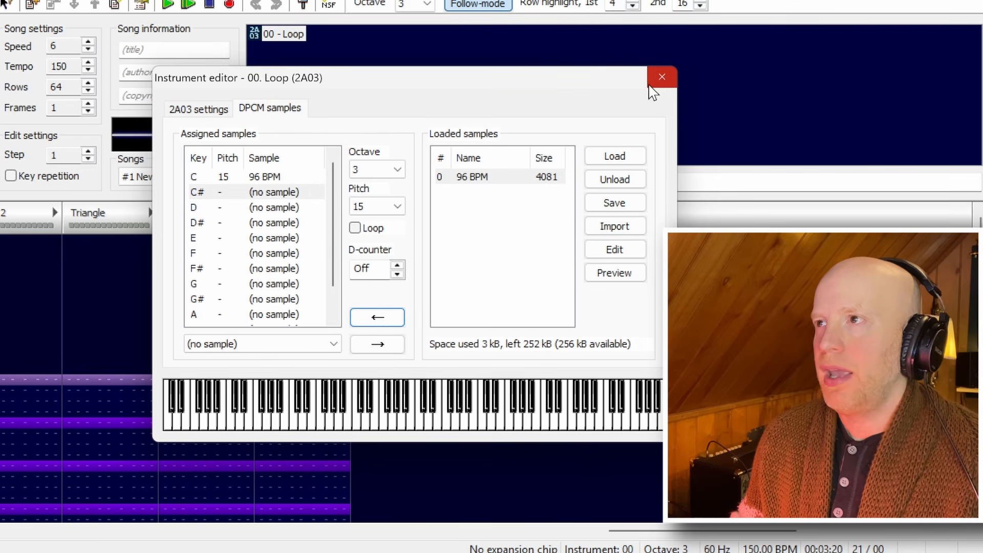
pyautogui.click(662, 78)
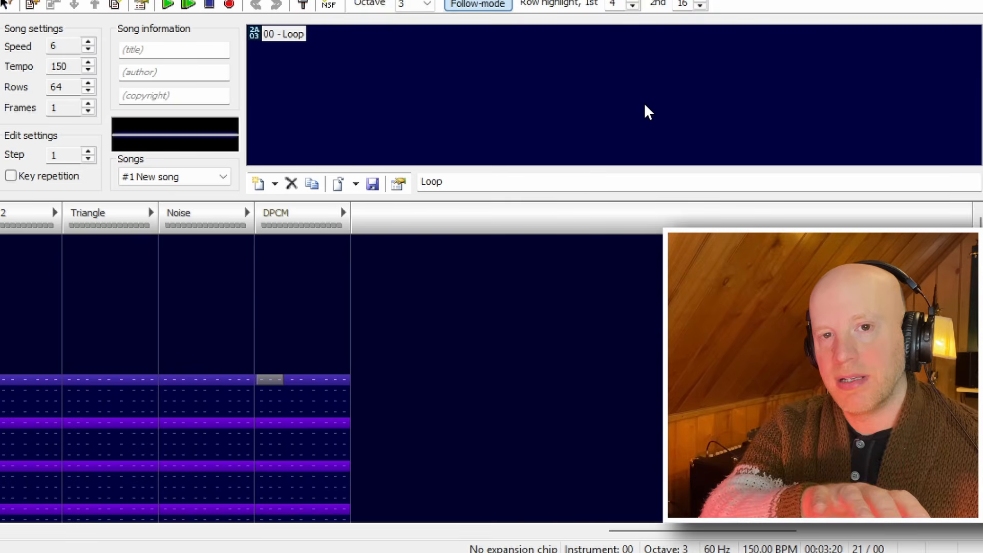
# Enter the tempo effect F60 in the DPCM channel's effect column on the first row
pyautogui.press('Right')
pyautogui.press('Right')
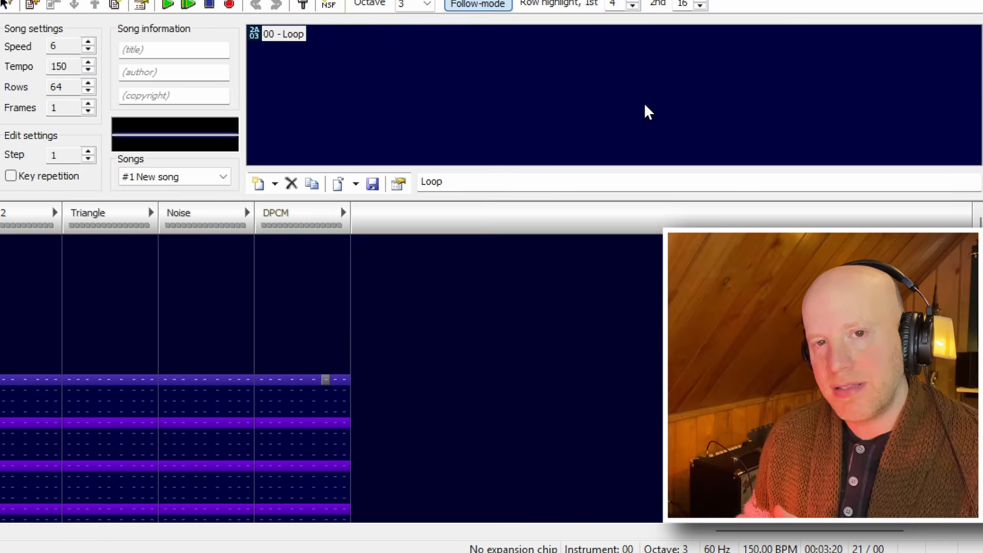
pyautogui.press('space')
pyautogui.write('F60')
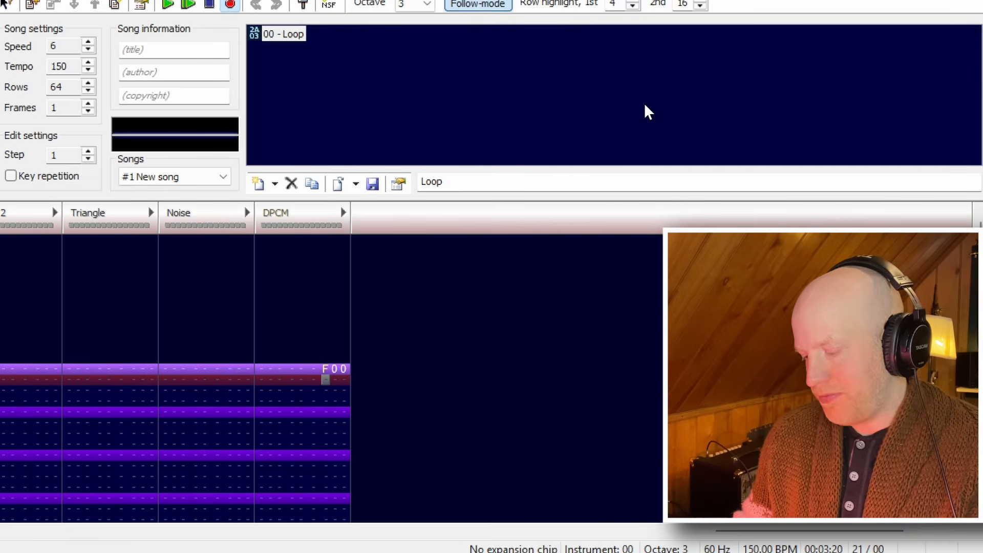
pyautogui.press('Return')
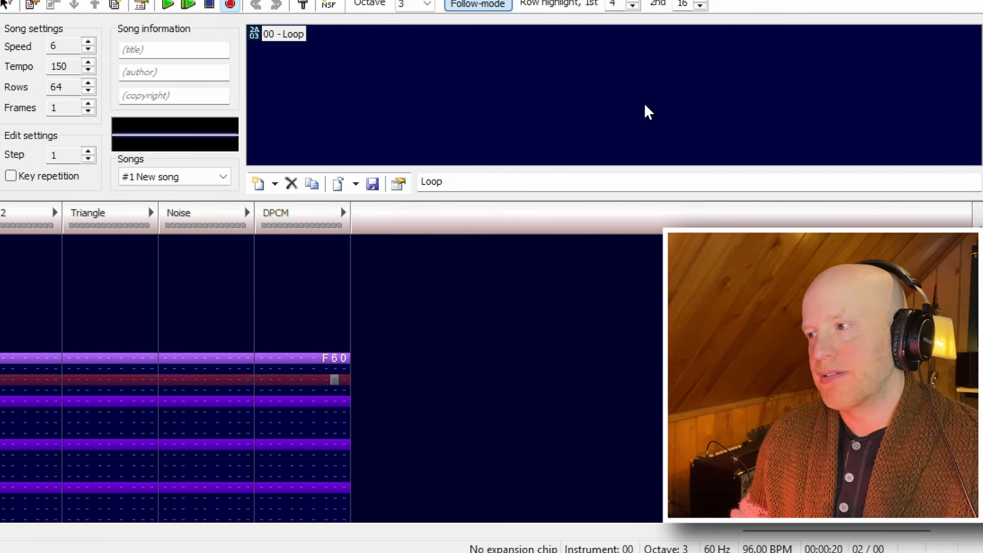
# Enter four C-3 notes with instrument 00 in the DPCM channel, one every four rows starting on the first row
pyautogui.press('Up')
pyautogui.press('Up')
pyautogui.press('Up')
pyautogui.press('Up')
pyautogui.press('Left')
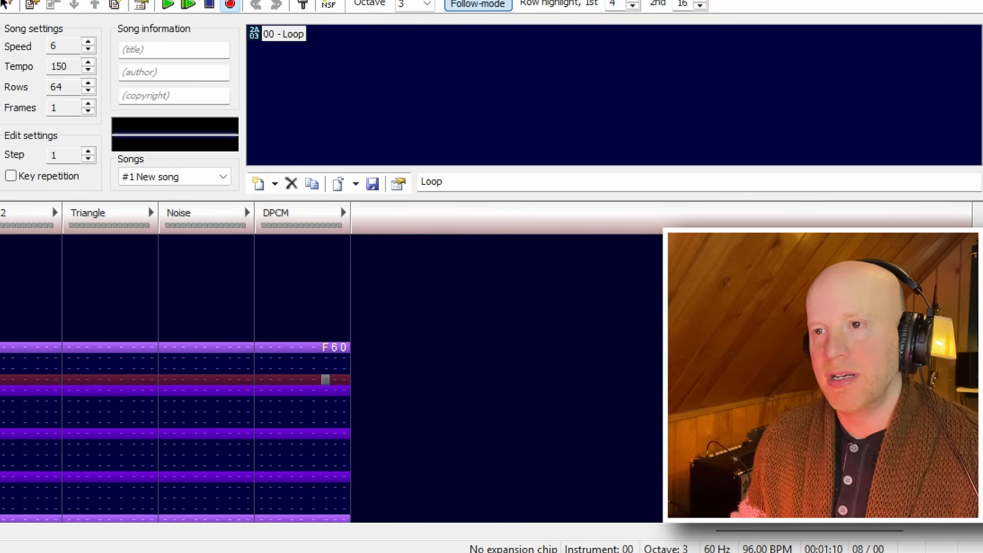
pyautogui.press('Up')
pyautogui.press('Up')
pyautogui.press('Up')
pyautogui.press('Left')
pyautogui.press('Left')
pyautogui.press('Left')
pyautogui.press('Left')
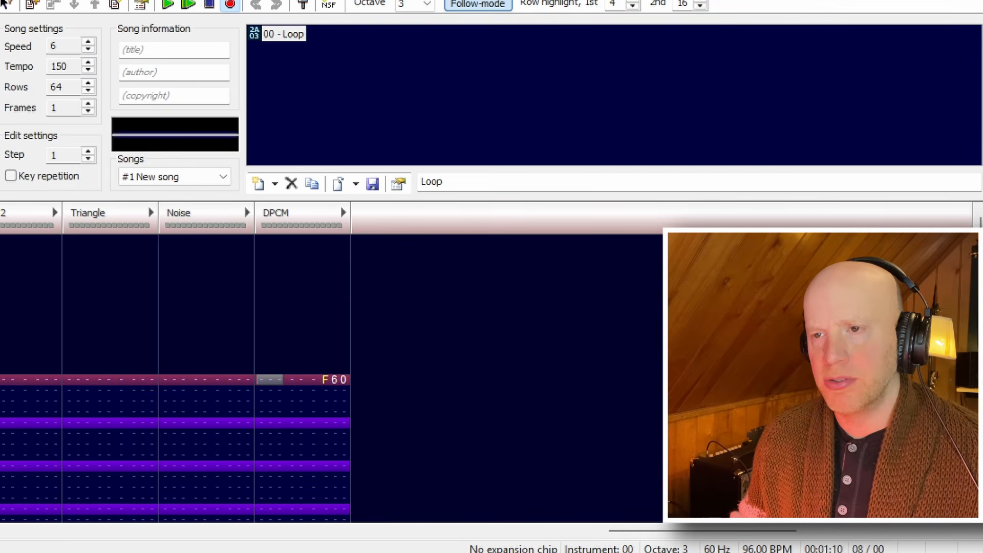
pyautogui.press('z')
pyautogui.press('Down')
pyautogui.press('Down')
pyautogui.press('Down')
pyautogui.press('Down')
pyautogui.press('z')
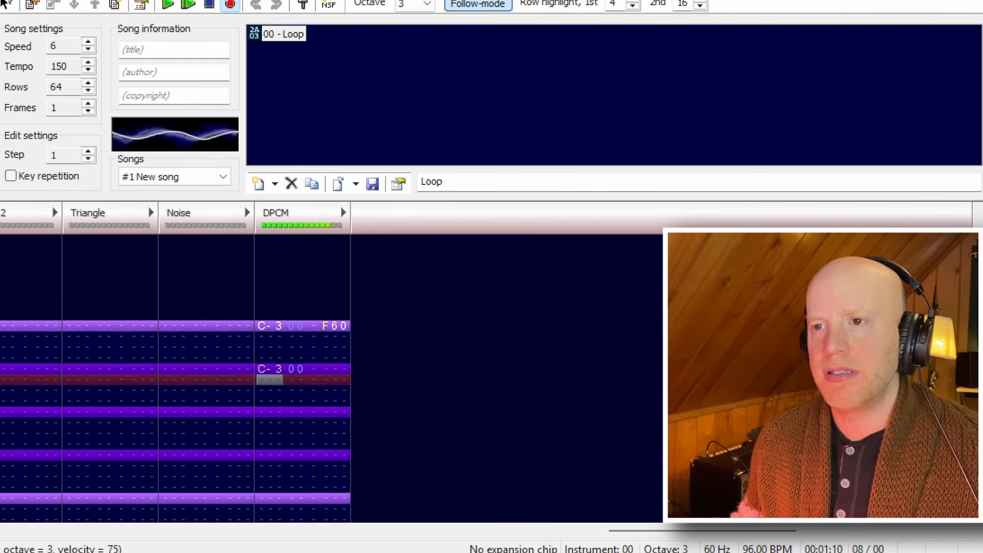
pyautogui.press('Down')
pyautogui.press('Down')
pyautogui.press('Down')
pyautogui.press('Down')
pyautogui.press('z')
pyautogui.press('Down')
pyautogui.press('Down')
pyautogui.press('Down')
pyautogui.press('z')
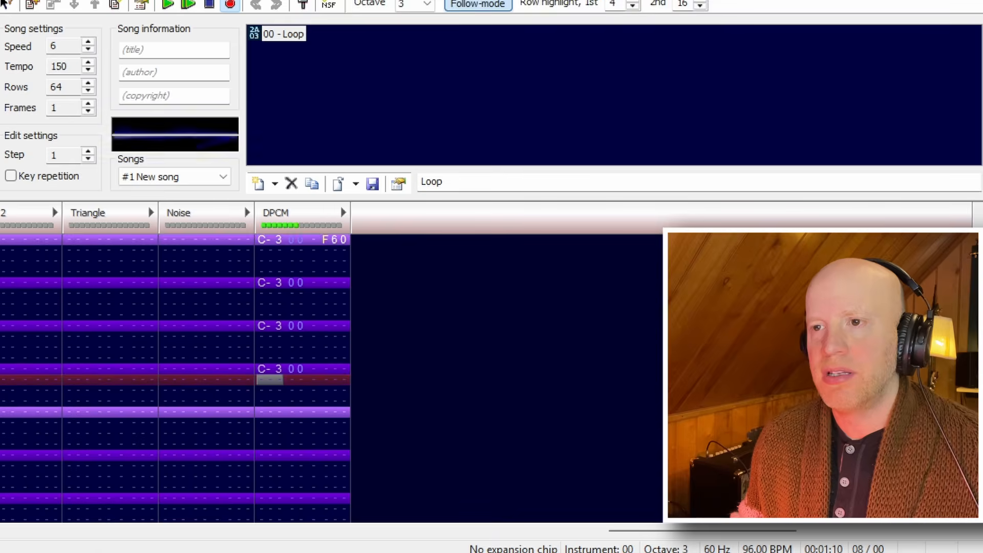
# Play the pattern to listen to the loop retriggered every four rows
pyautogui.press('Up')
pyautogui.press('Up')
pyautogui.press('Left')
pyautogui.press('Return')
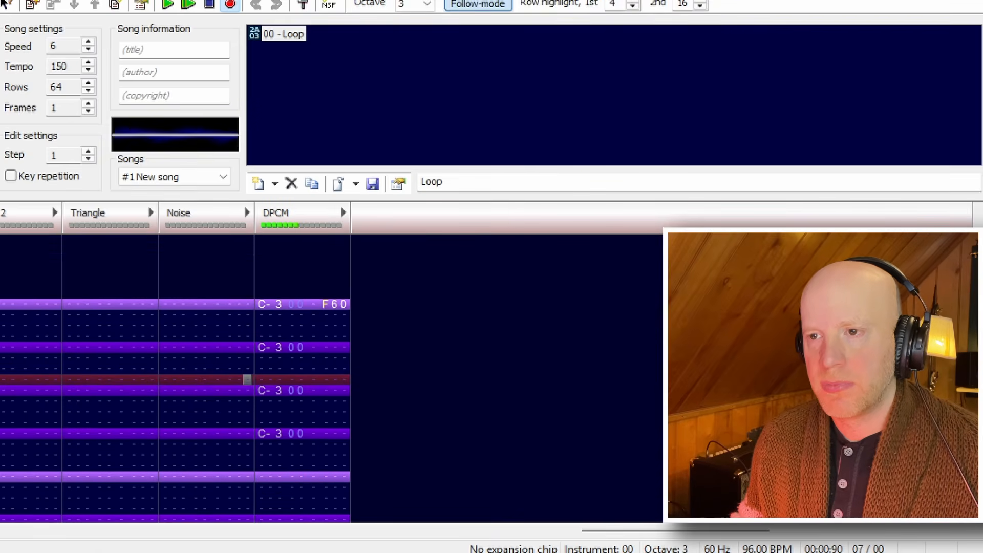
pyautogui.press('Return')
pyautogui.press('Up')
pyautogui.press('Up')
pyautogui.press('Up')
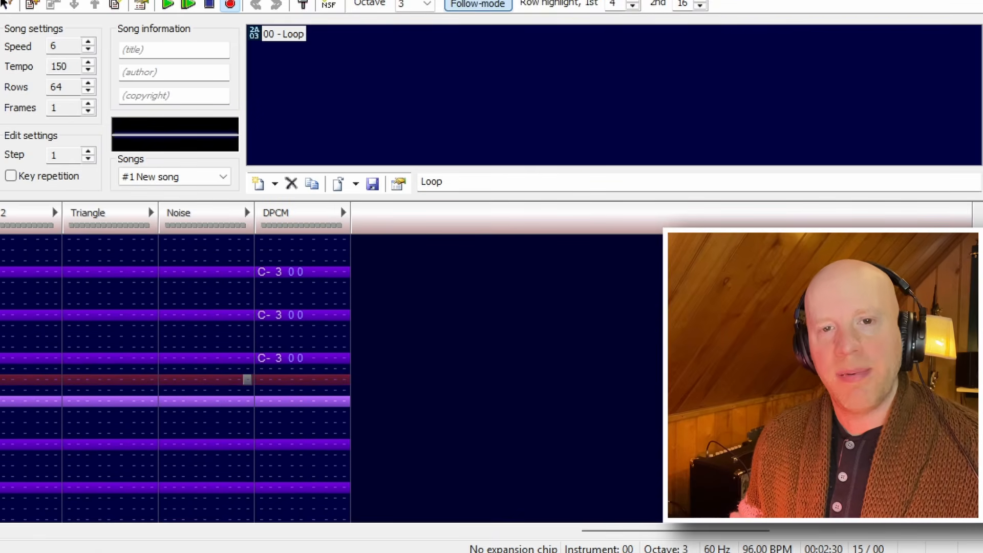
# Delete the second and fourth C-3 notes in the DPCM channel
pyautogui.press('Right')
pyautogui.press('Up')
pyautogui.press('Up')
pyautogui.press('Up')
pyautogui.press('Up')
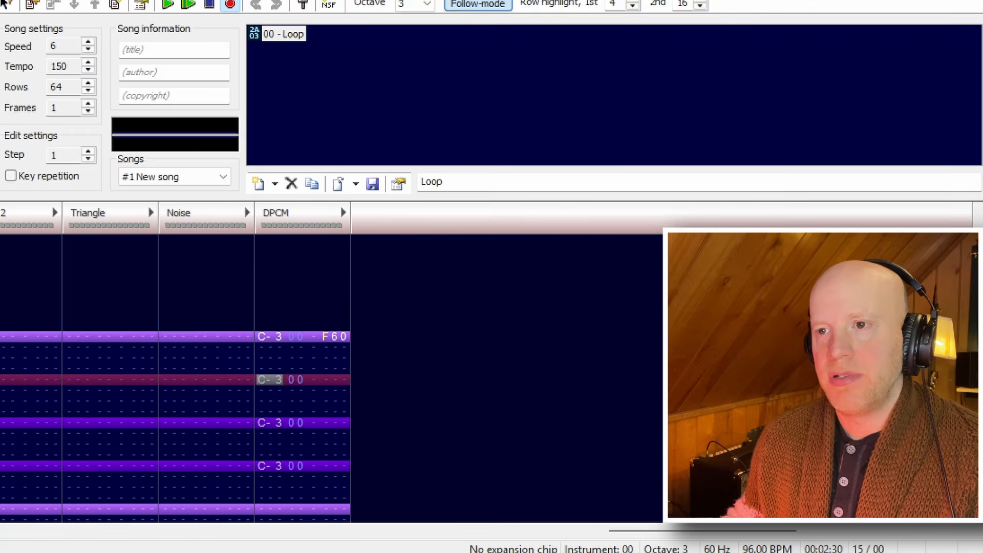
pyautogui.press('Down')
pyautogui.press('Down')
pyautogui.press('Down')
pyautogui.press('Down')
pyautogui.press('Down')
pyautogui.press('Delete')
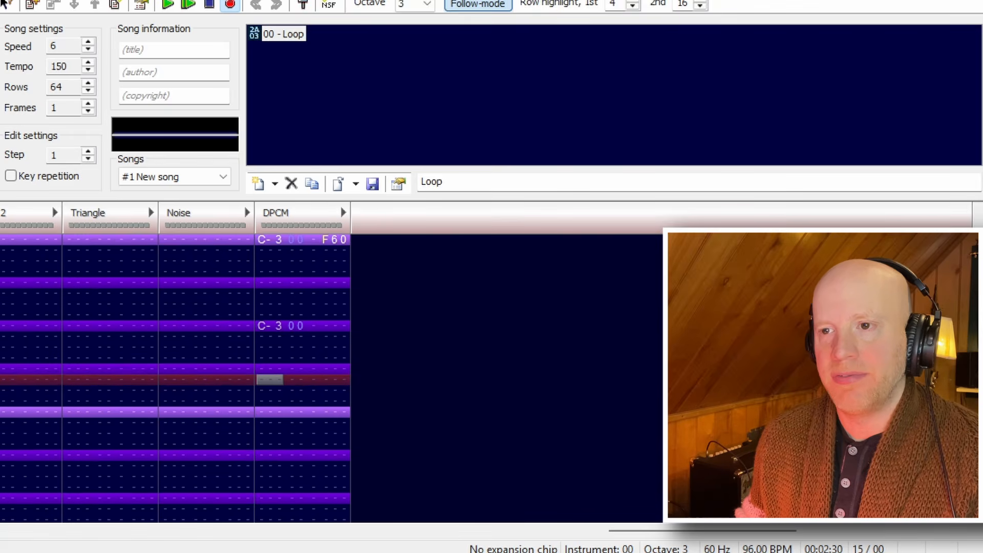
# Add two more C-3 notes in the DPCM channel, at rows 16 and 24, continuing the eight-row spacing
pyautogui.press('Down')
pyautogui.press('Down')
pyautogui.press('Down')
pyautogui.press('z')
pyautogui.press('Down')
pyautogui.press('Down')
pyautogui.press('Down')
pyautogui.press('Down')
pyautogui.press('Down')
pyautogui.press('Down')
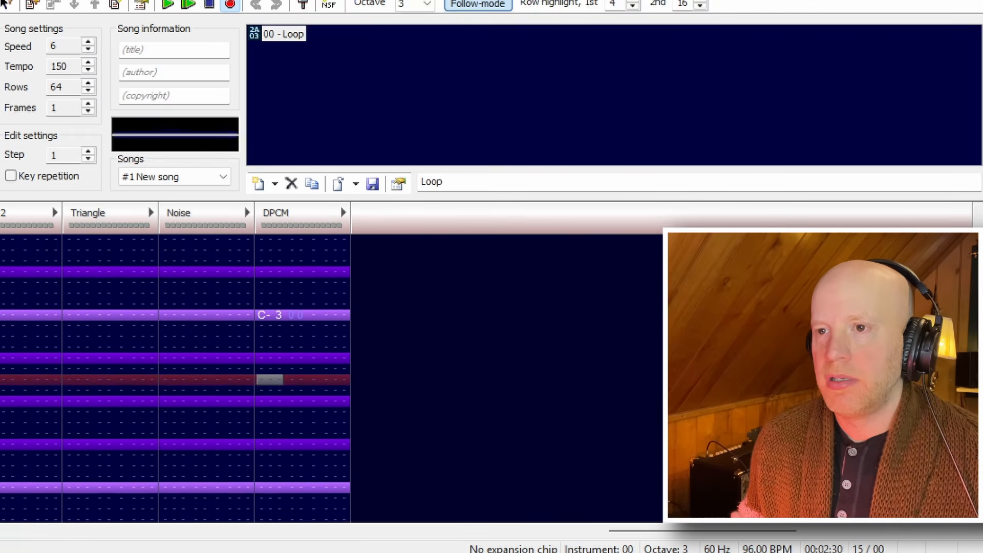
pyautogui.press('z')
pyautogui.press('Down')
pyautogui.press('Up')
pyautogui.press('Up')
pyautogui.press('Delete')
pyautogui.press('z')
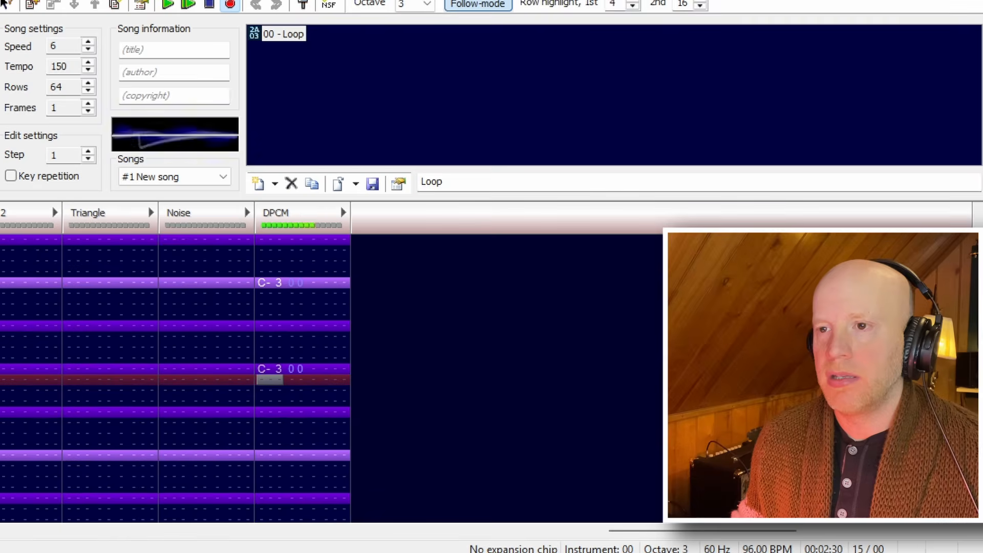
# Play the pattern to hear the eight-row loop triggers, and return to the start of the DPCM channel
pyautogui.press('Return')
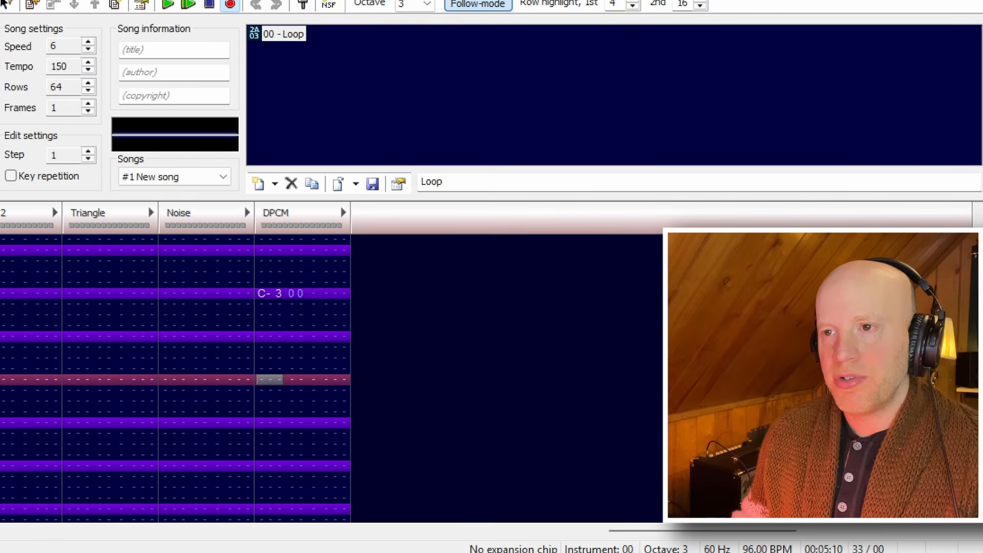
pyautogui.press('Up')
pyautogui.press('Up')
pyautogui.press('Up')
pyautogui.press('Up')
pyautogui.press('Up')
pyautogui.press('Up')
pyautogui.press('Up')
pyautogui.press('Up')
pyautogui.press('Up')
pyautogui.press('Up')
pyautogui.press('Up')
pyautogui.press('Up')
pyautogui.press('Up')
pyautogui.press('Up')
pyautogui.press('Up')
pyautogui.press('Up')
pyautogui.press('Up')
pyautogui.press('Up')
pyautogui.press('Up')
pyautogui.press('Up')
pyautogui.press('Up')
pyautogui.press('Up')
pyautogui.press('Up')
pyautogui.press('Up')
pyautogui.press('Up')
pyautogui.press('Up')
pyautogui.press('Up')
pyautogui.press('Up')
pyautogui.press('Up')
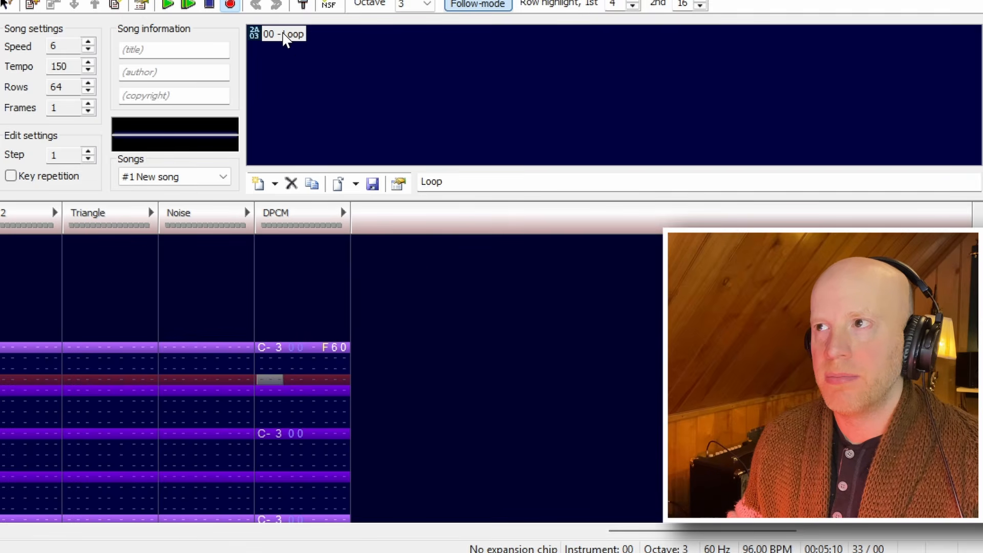
# Import 96 BPM.wav again into the Loop instrument's DPCM samples with quality 10 and gain +10 dB
pyautogui.doubleClick(285, 35)
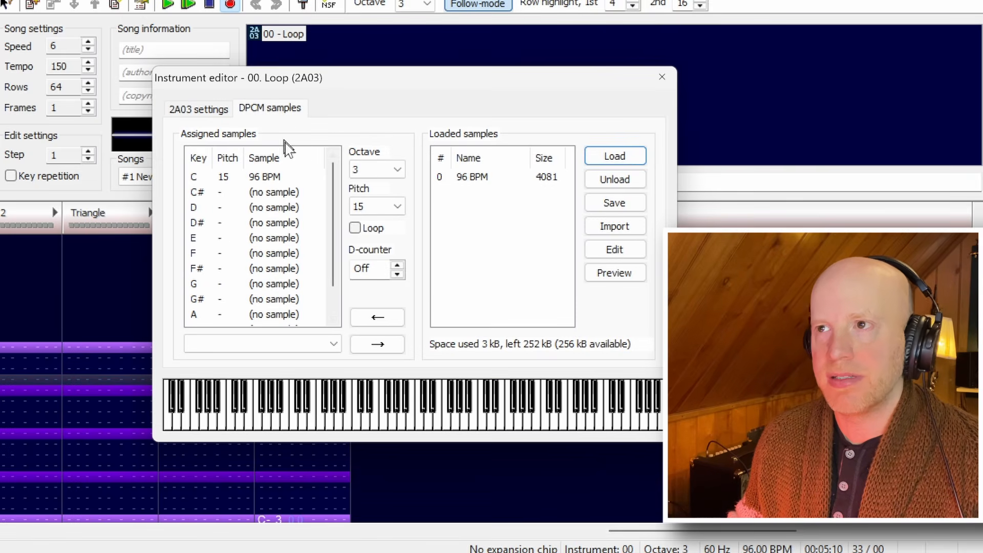
pyautogui.click(628, 227)
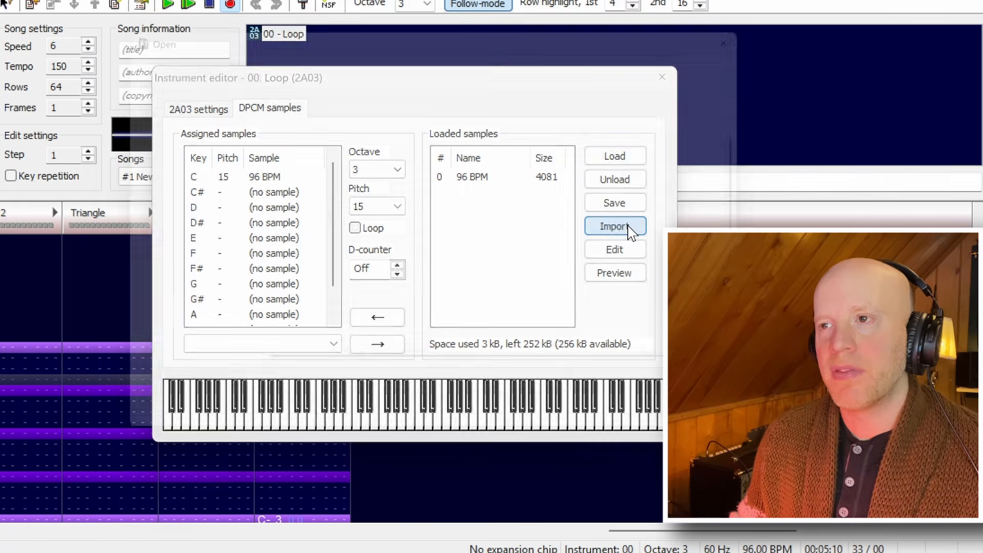
pyautogui.doubleClick(320, 321)
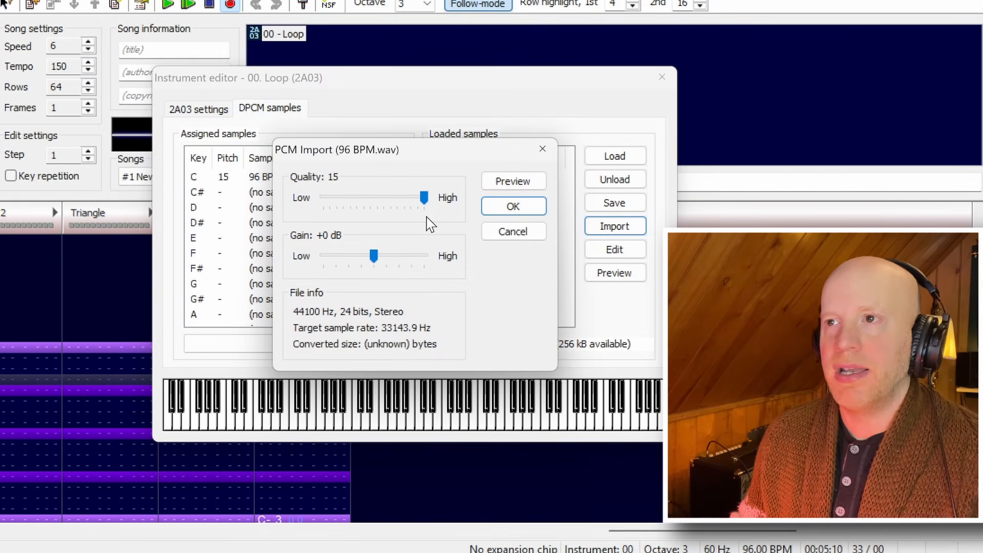
pyautogui.moveTo(401, 201); pyautogui.dragTo(390, 202)
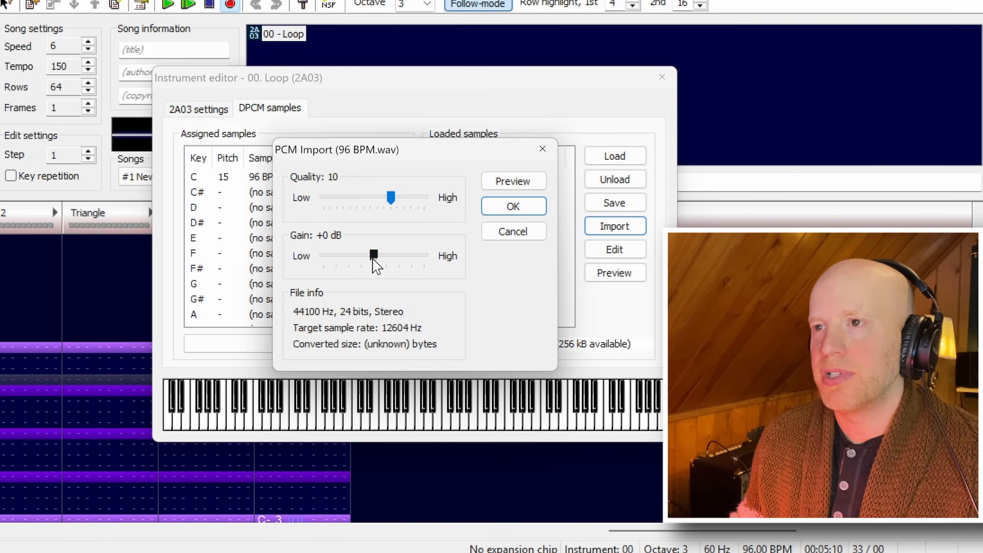
pyautogui.click(506, 184)
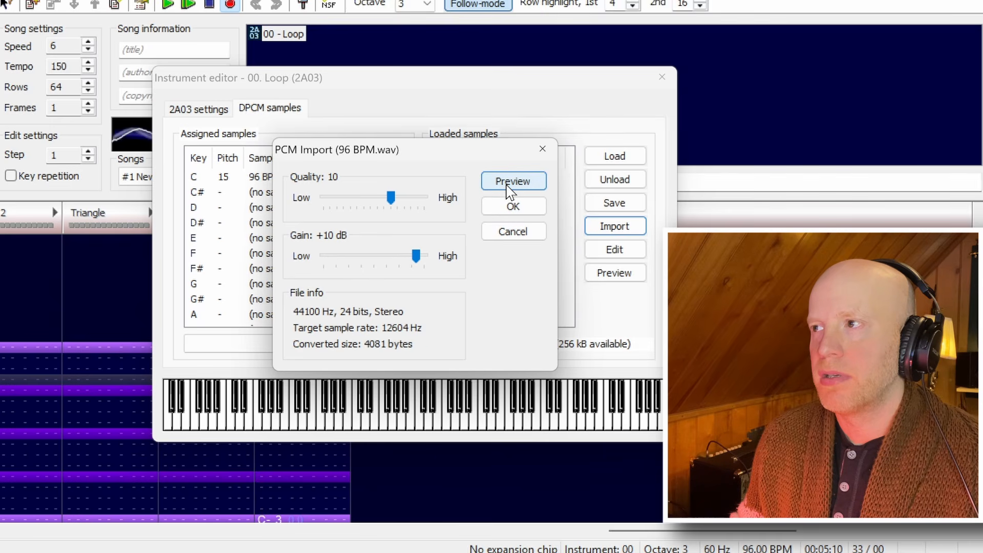
pyautogui.click(513, 206)
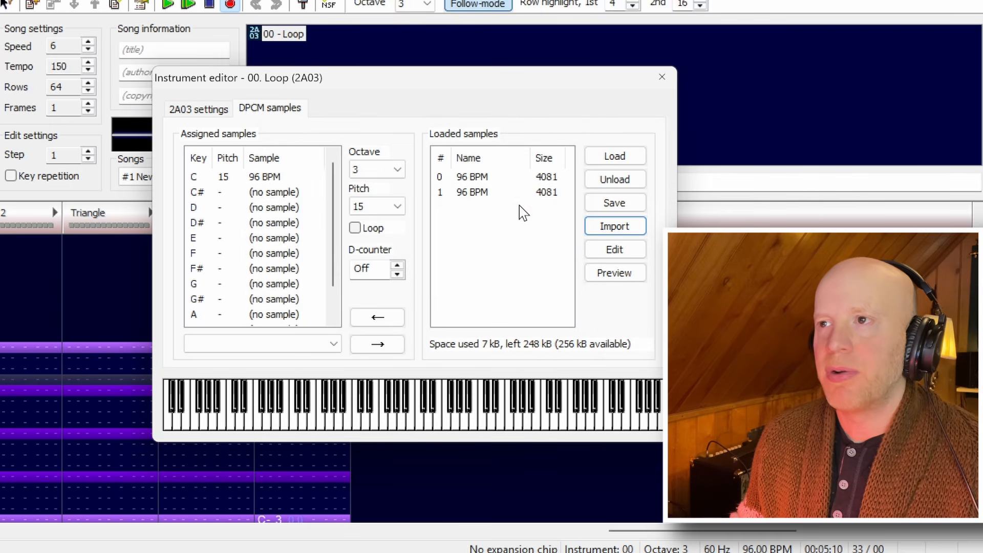
# Open the second 96 BPM sample in the sample editor and audition it at several pitches, ending at pitch 10
pyautogui.click(617, 251)
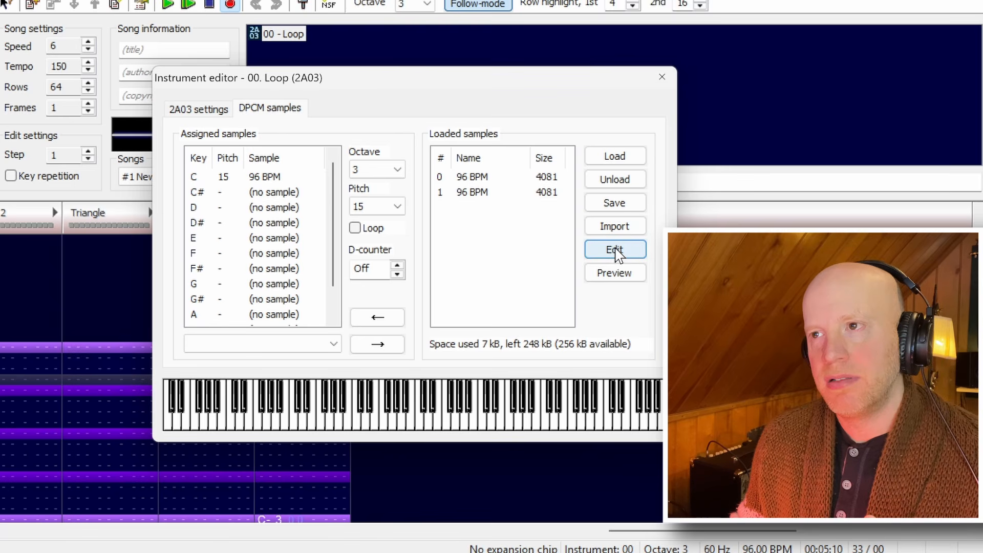
pyautogui.click(496, 192)
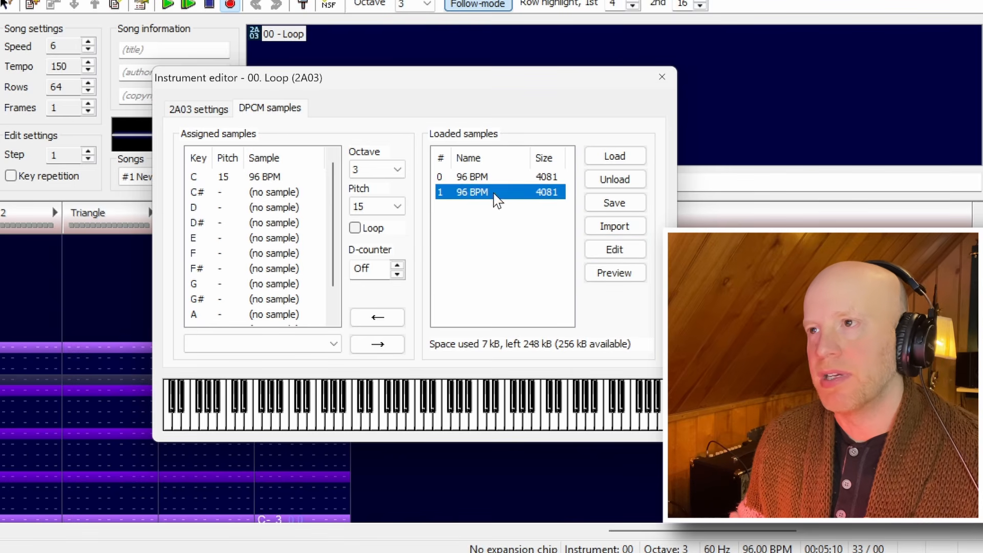
pyautogui.click(604, 254)
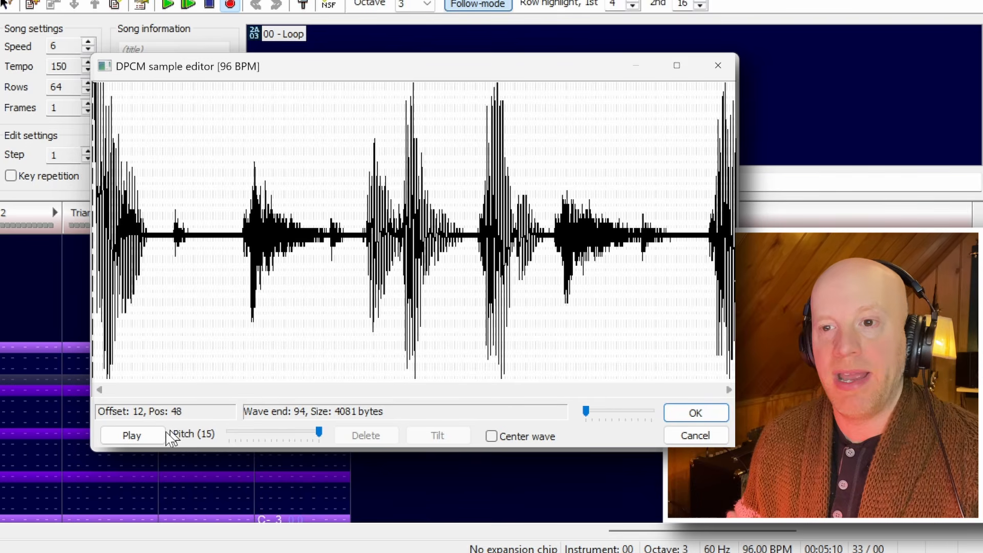
pyautogui.click(144, 441)
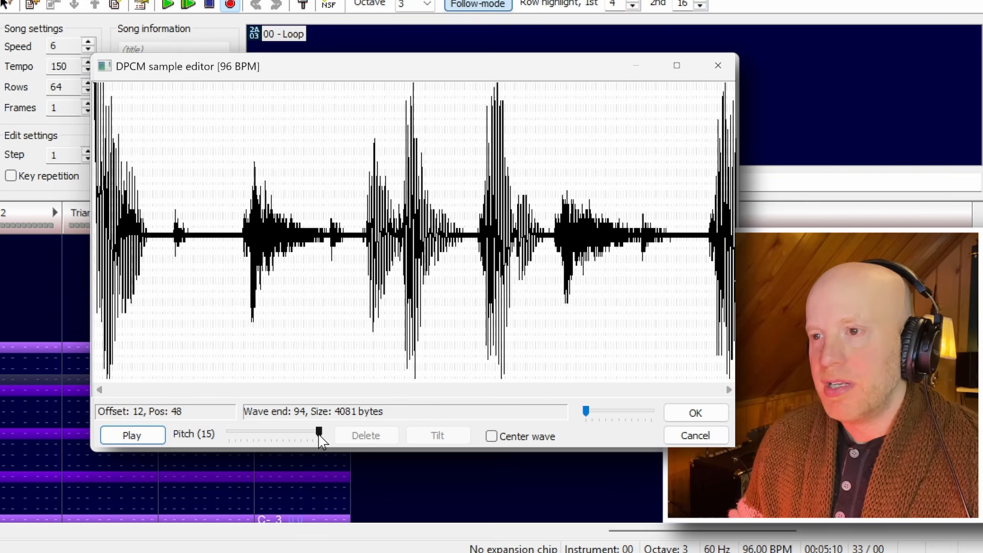
pyautogui.moveTo(319, 433); pyautogui.dragTo(308, 439)
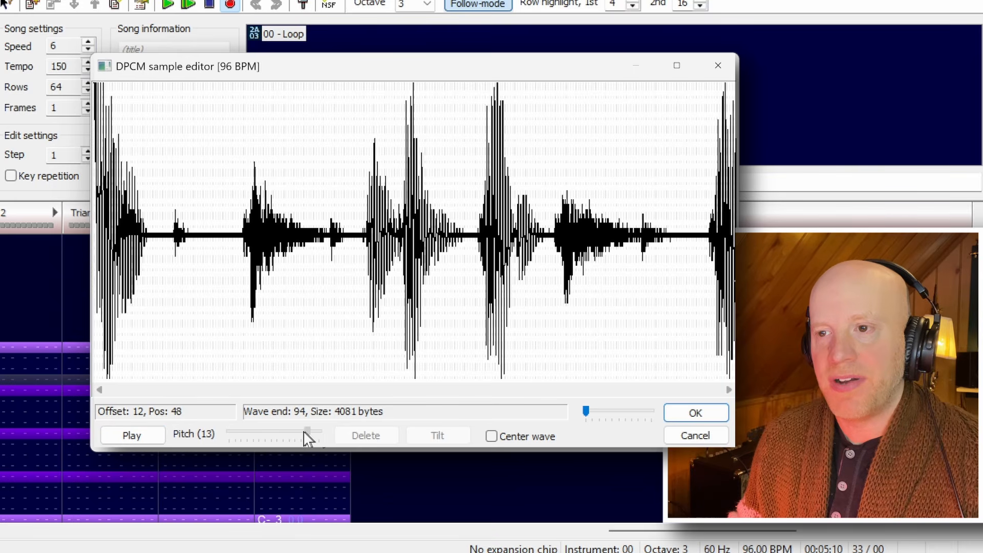
pyautogui.click(130, 435)
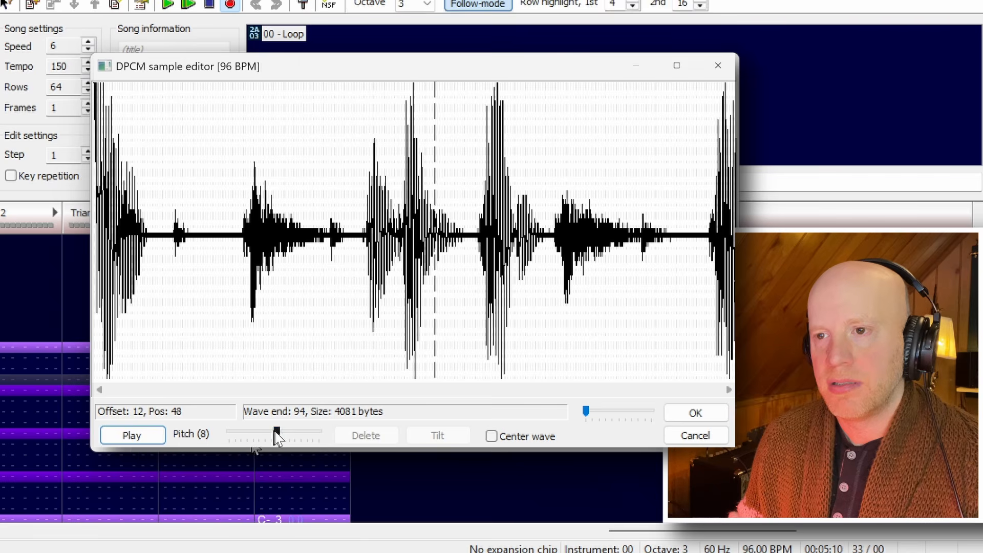
pyautogui.moveTo(275, 433); pyautogui.dragTo(290, 438)
pyautogui.click(123, 435)
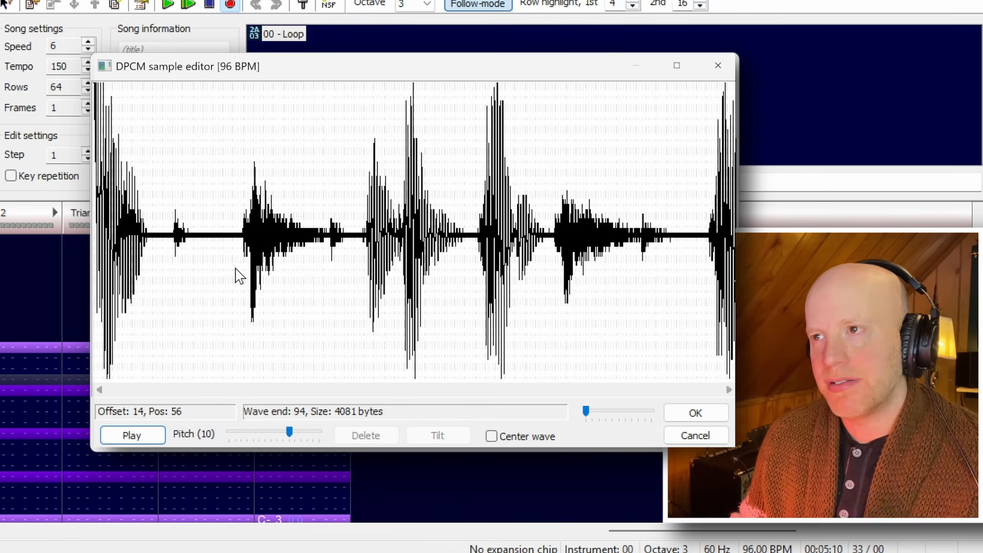
pyautogui.click(366, 246)
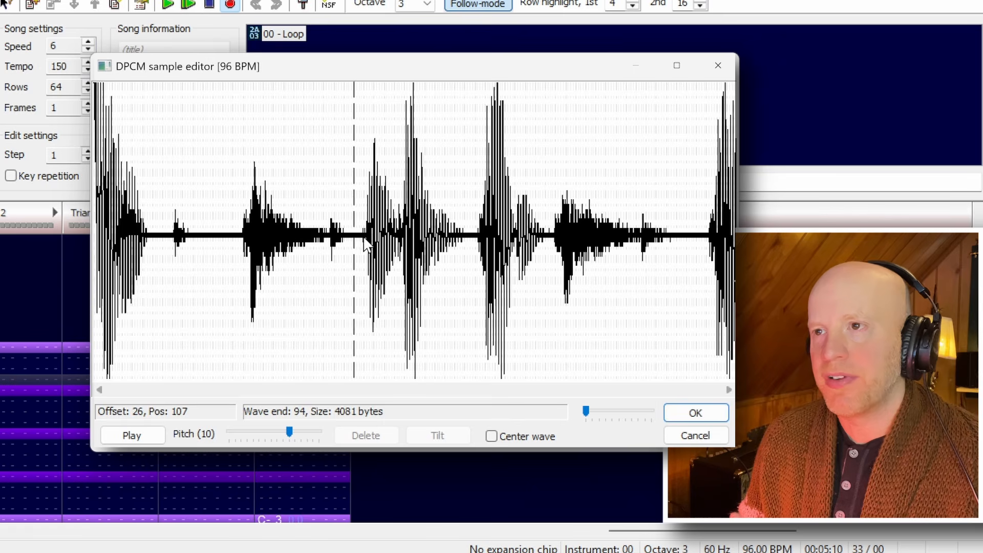
pyautogui.click(135, 435)
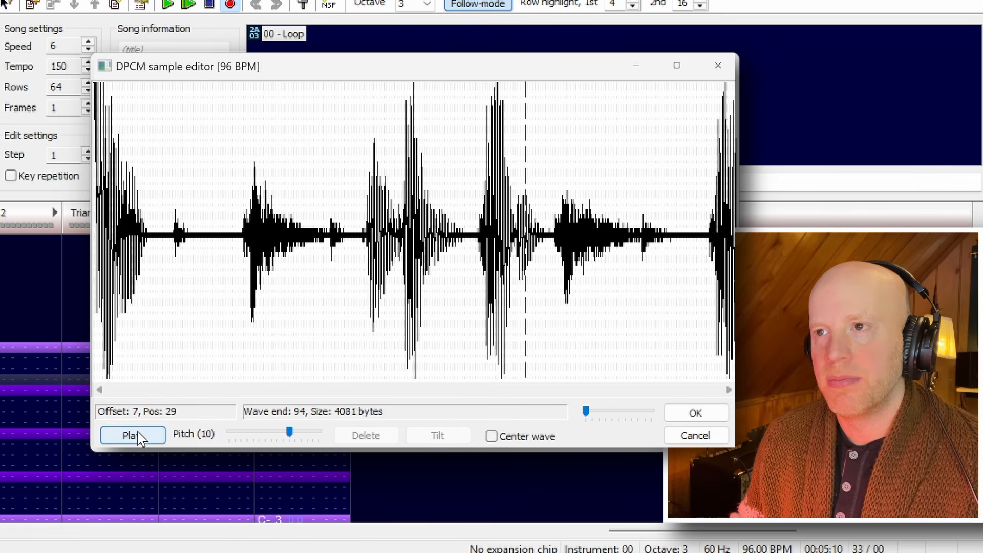
# Trim the waveform to the drum hit at its middle by deleting everything before and after it, and play the result
pyautogui.click(402, 225)
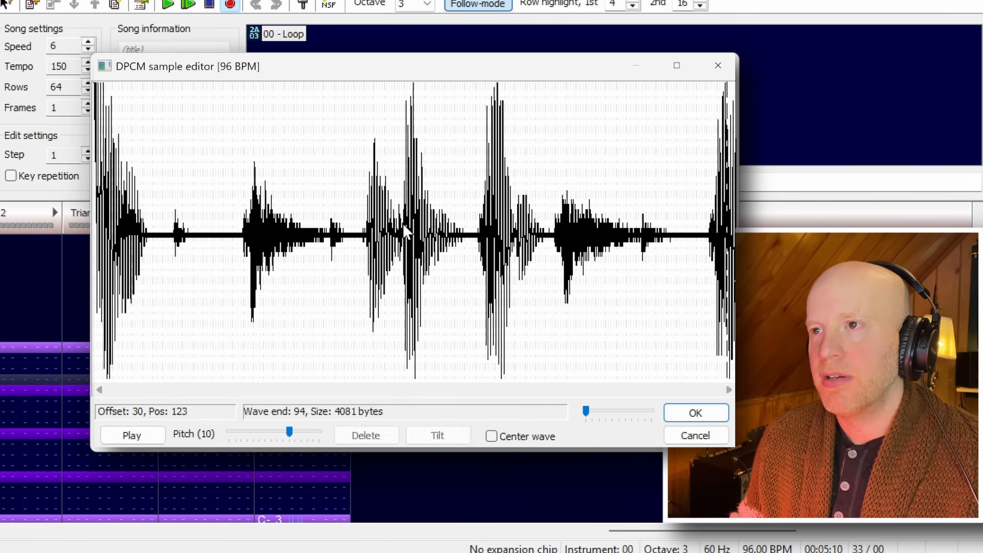
pyautogui.moveTo(399, 226); pyautogui.dragTo(21, 230)
pyautogui.press('Delete')
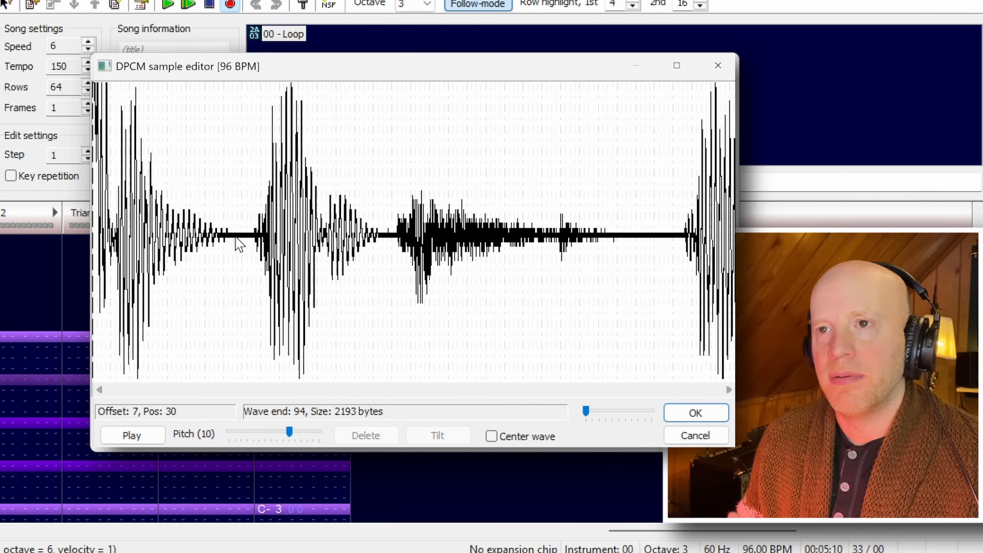
pyautogui.moveTo(228, 242); pyautogui.dragTo(766, 224)
pyautogui.press('Delete')
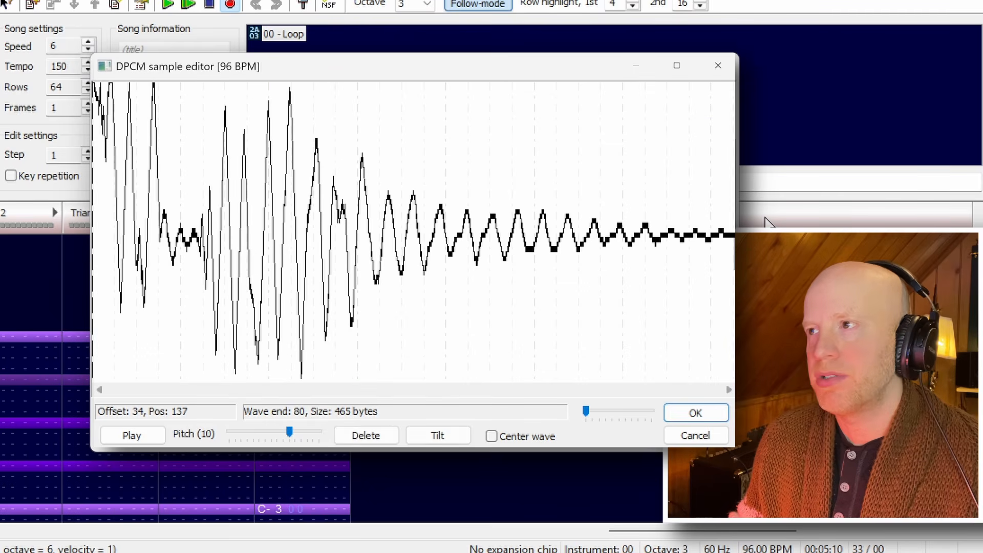
pyautogui.click(121, 436)
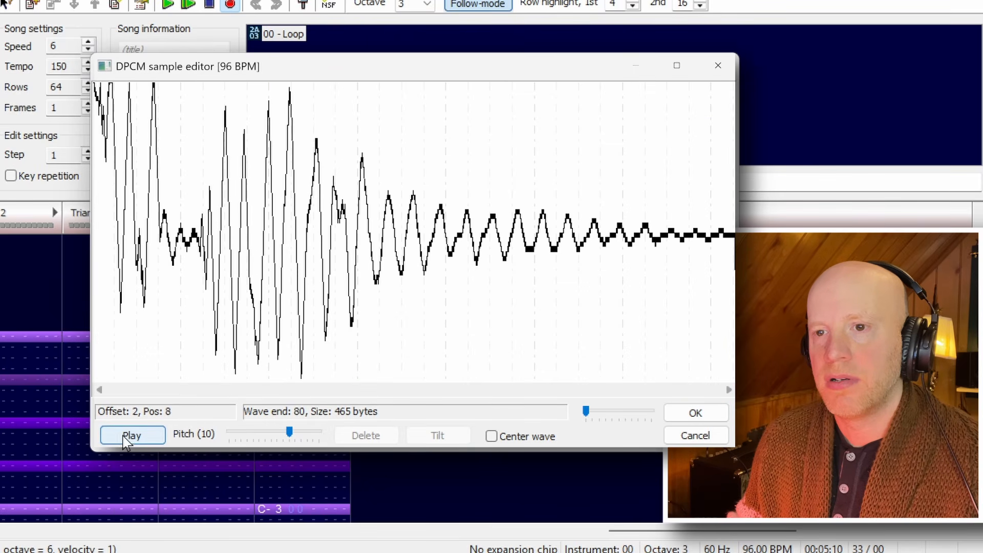
# Cut the leftover tail of the previous hit off the sample's start, enable Center wave, and apply the edits
pyautogui.moveTo(209, 241); pyautogui.dragTo(48, 238)
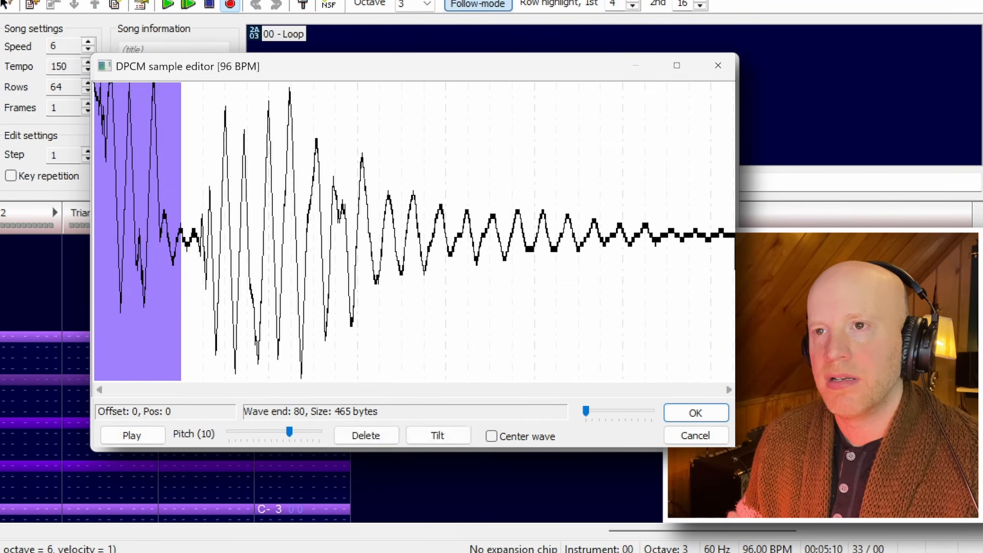
pyautogui.press('Delete')
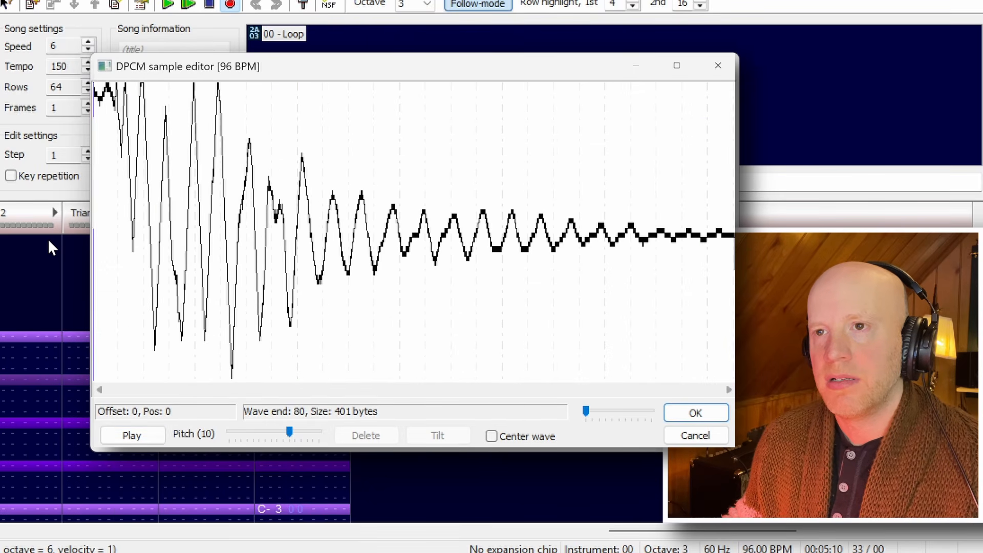
pyautogui.click(491, 436)
pyautogui.click(145, 437)
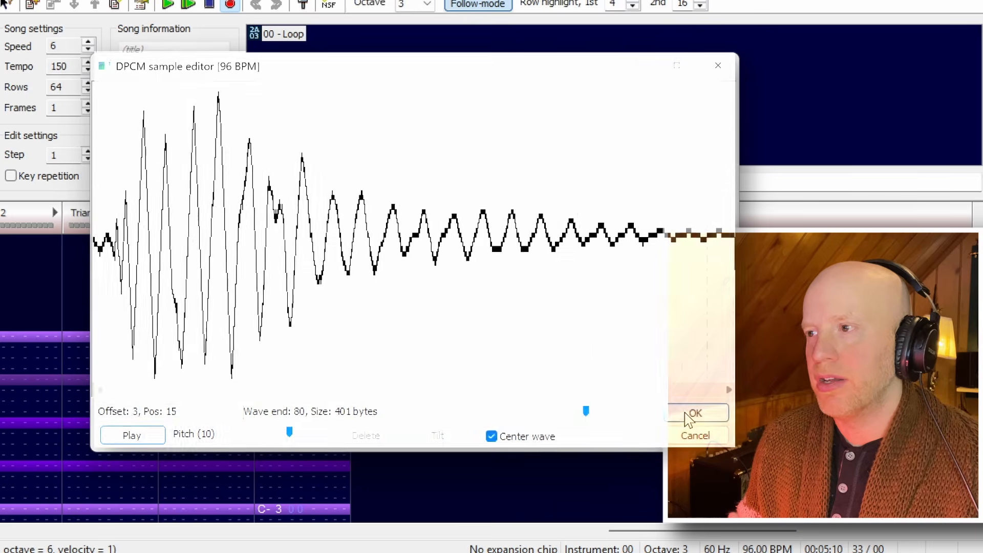
pyautogui.click(698, 412)
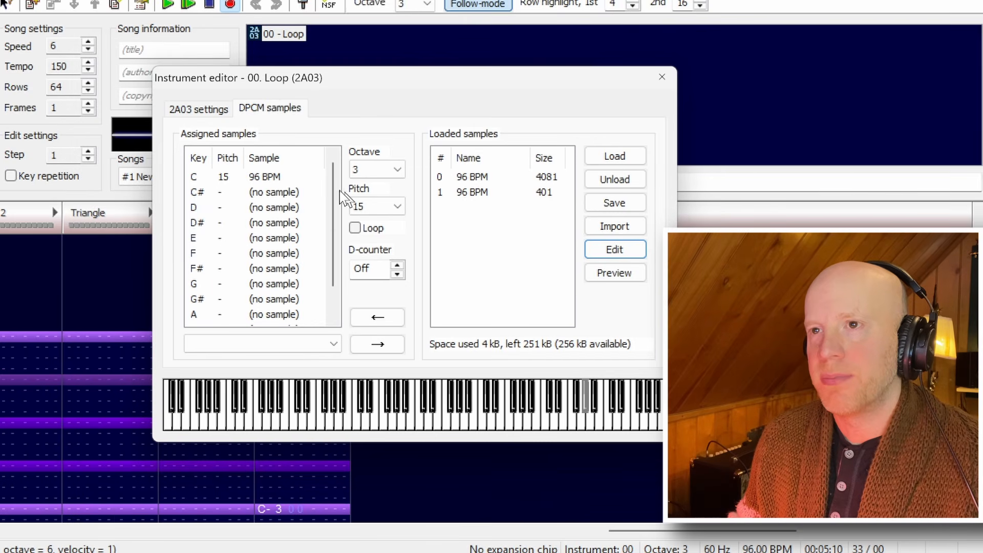
# Assign the trimmed 96 BPM sample to key D in octave 3 with pitch 10, and close the instrument editor
pyautogui.click(307, 207)
pyautogui.click(474, 193)
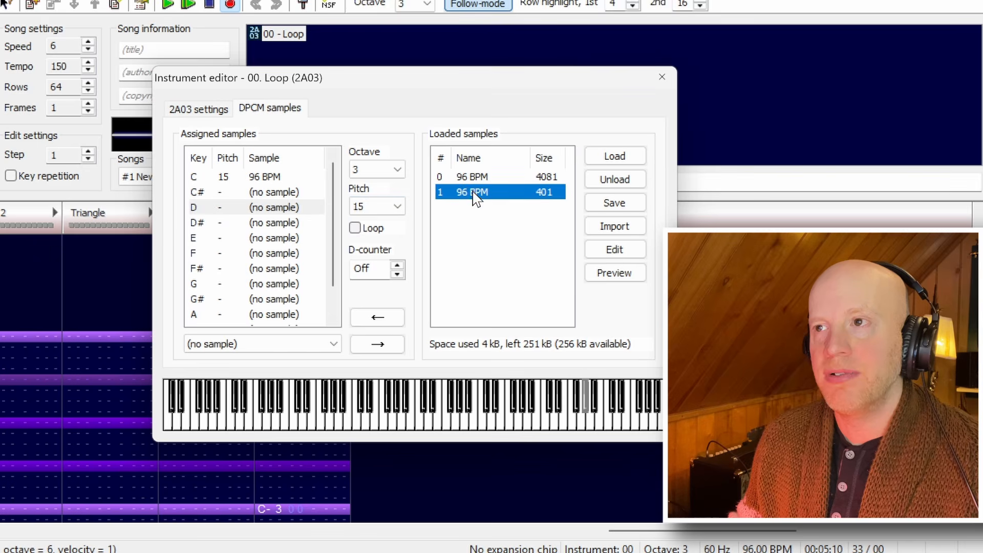
pyautogui.click(378, 318)
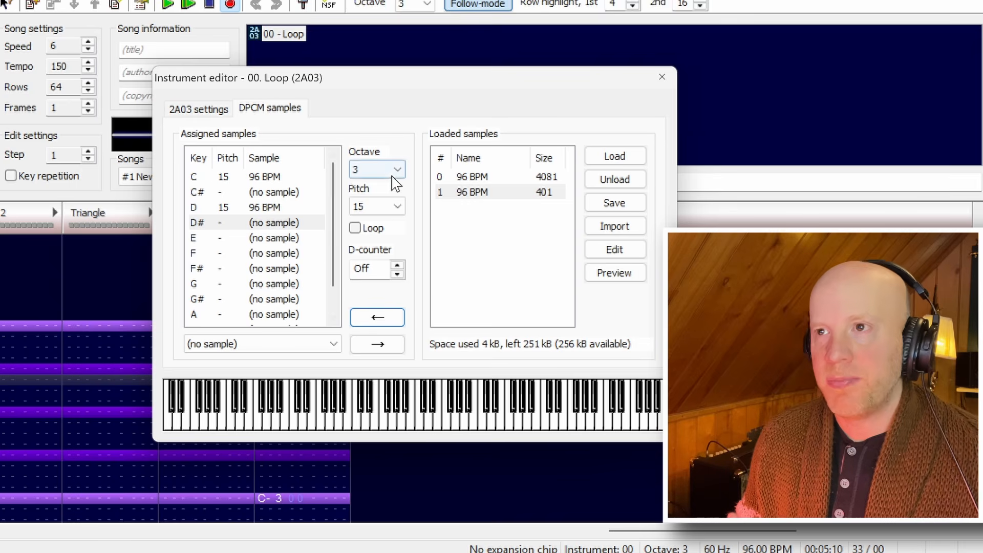
pyautogui.click(393, 216)
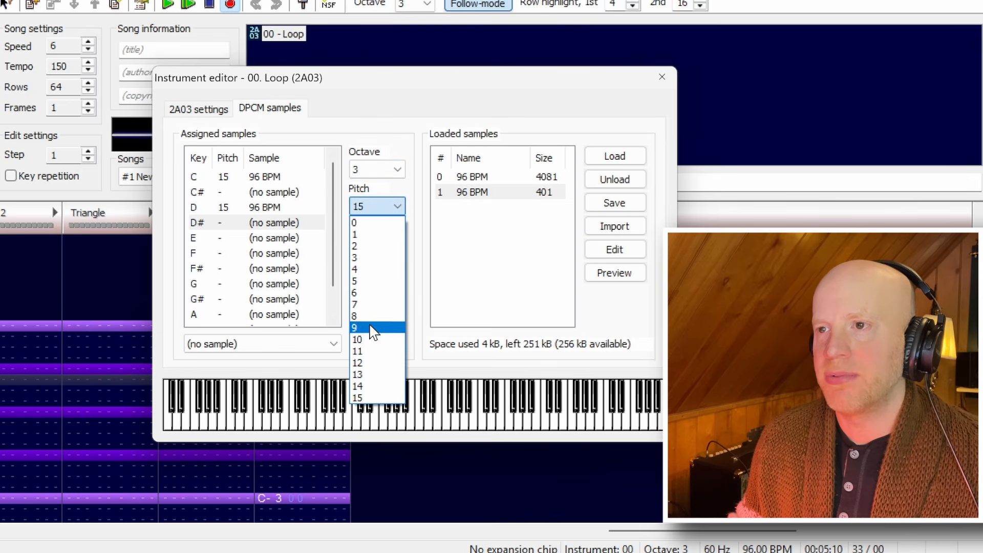
pyautogui.click(367, 339)
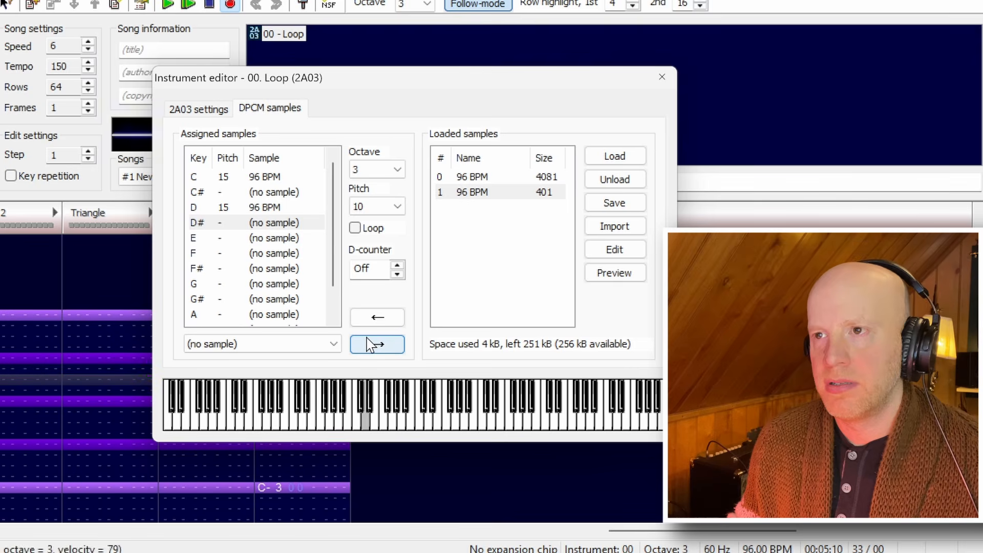
pyautogui.click(247, 208)
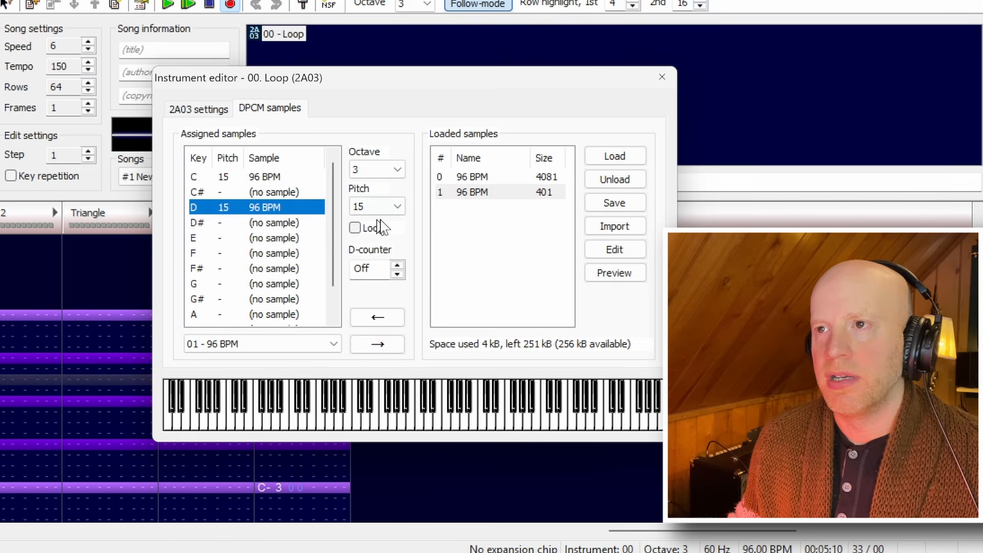
pyautogui.click(394, 207)
pyautogui.click(356, 340)
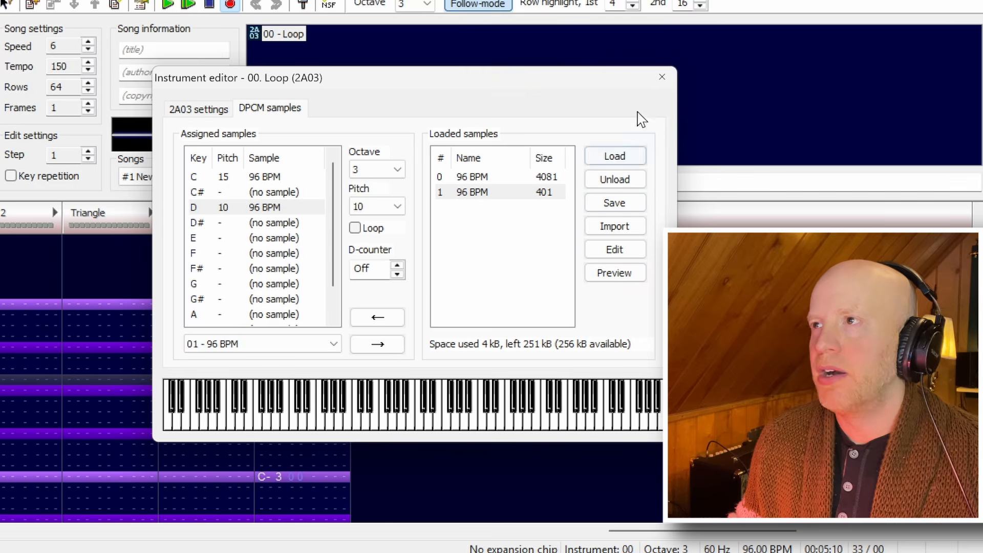
pyautogui.click(662, 78)
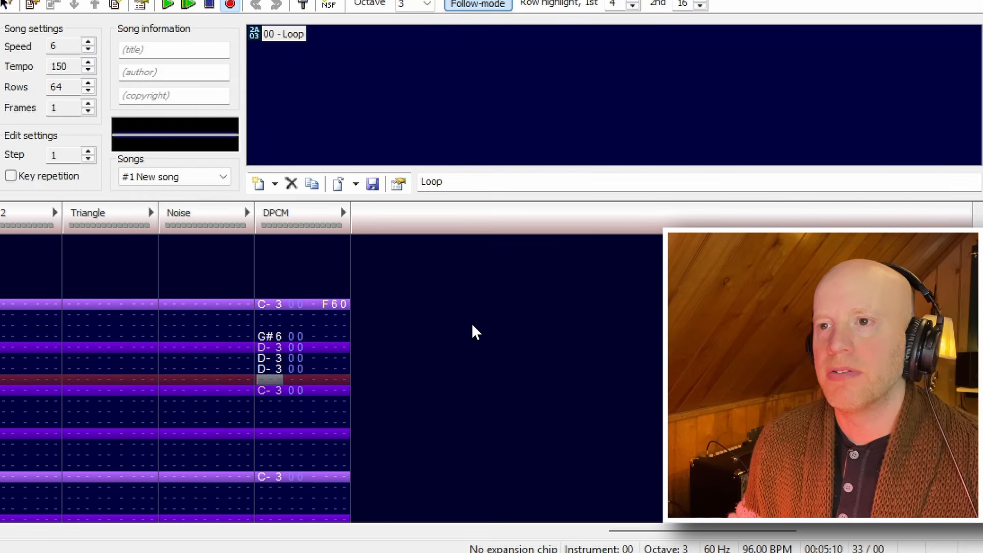
# Delete the stray G#6 and D-3 notes between the first two C-3 notes in the DPCM channel
pyautogui.press('Delete')
pyautogui.press('Delete')
pyautogui.press('Delete')
pyautogui.press('Delete')
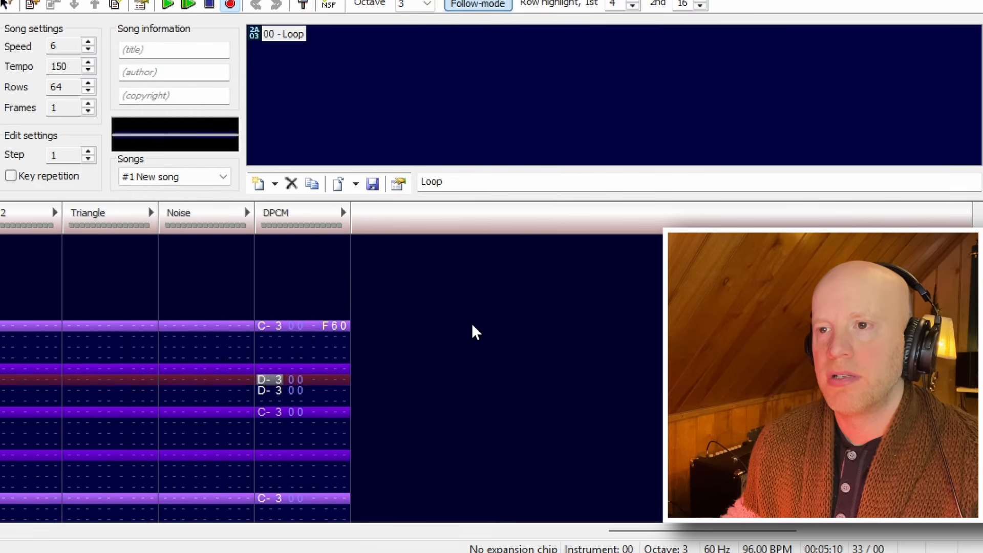
pyautogui.press('Down')
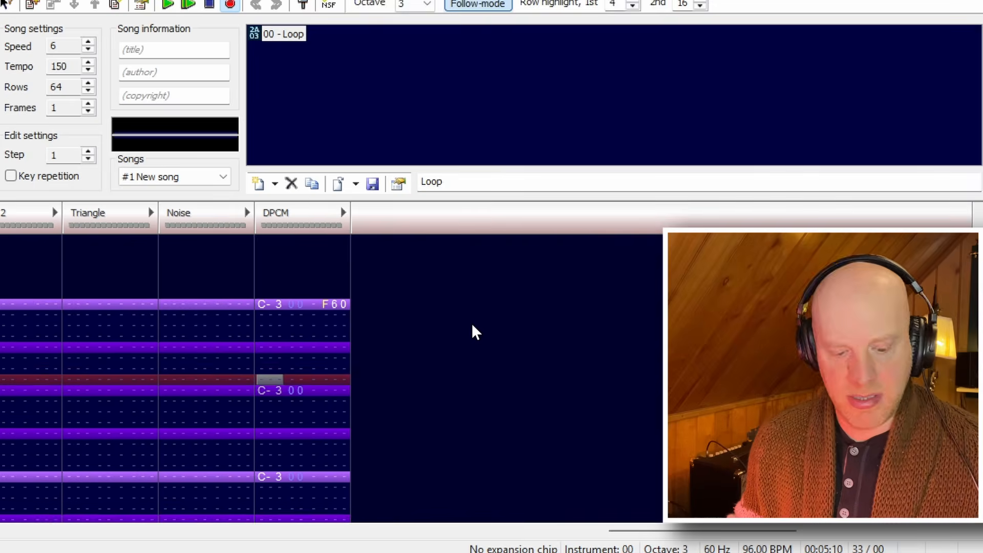
# Add D-3 notes at rows 7 and 22 of the DPCM channel and play the pattern
pyautogui.press('Return')
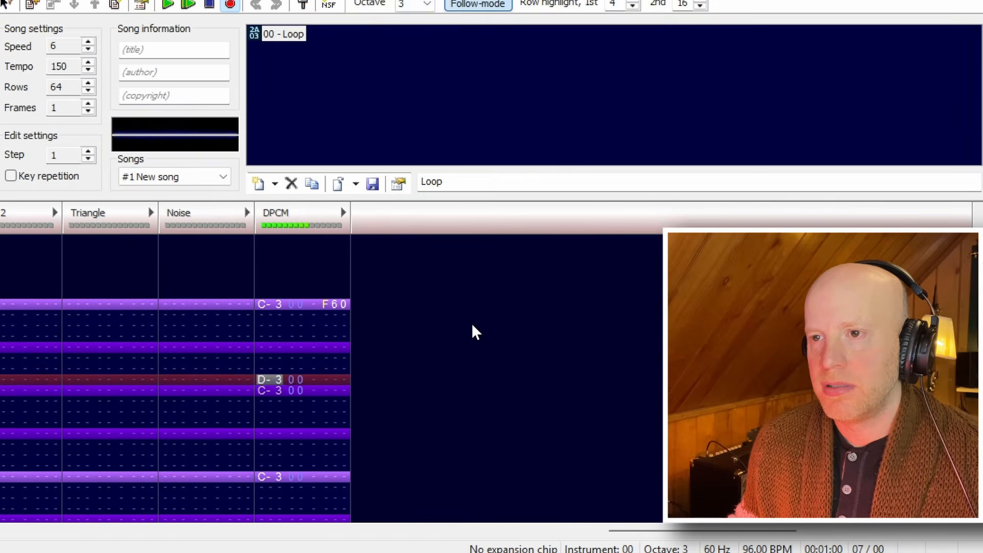
pyautogui.press('Down')
pyautogui.press('Down')
pyautogui.press('Down')
pyautogui.press('Down')
pyautogui.press('Down')
pyautogui.press('Down')
pyautogui.press('Down')
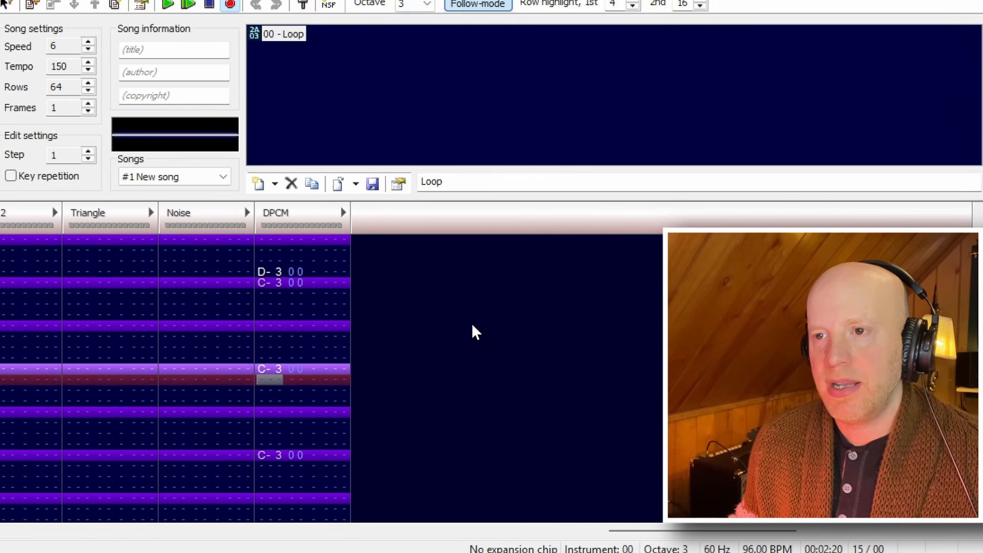
pyautogui.press('Return')
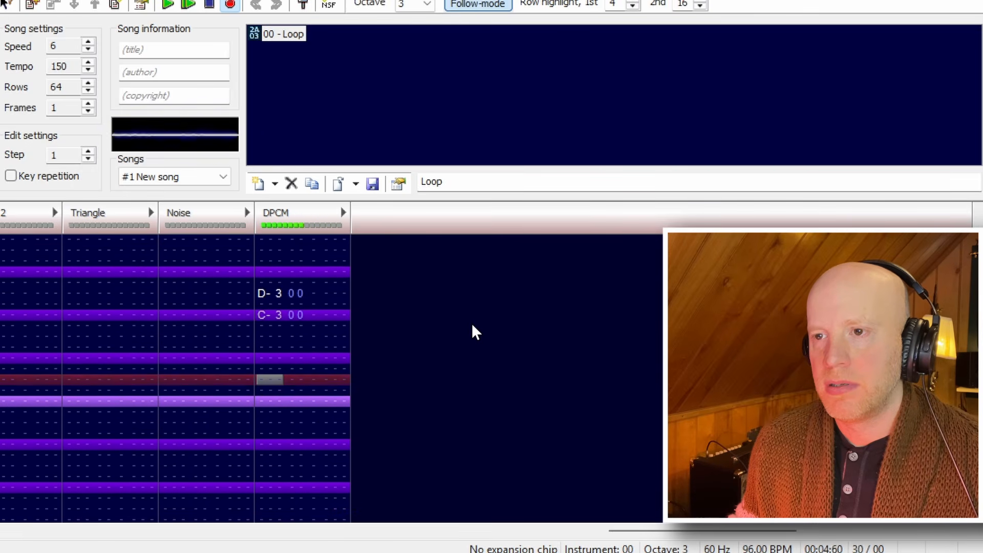
# Stop playback and import 96 BPM.wav again into the Loop instrument's DPCM samples at quality 10 and gain +10 dB
pyautogui.press('Return')
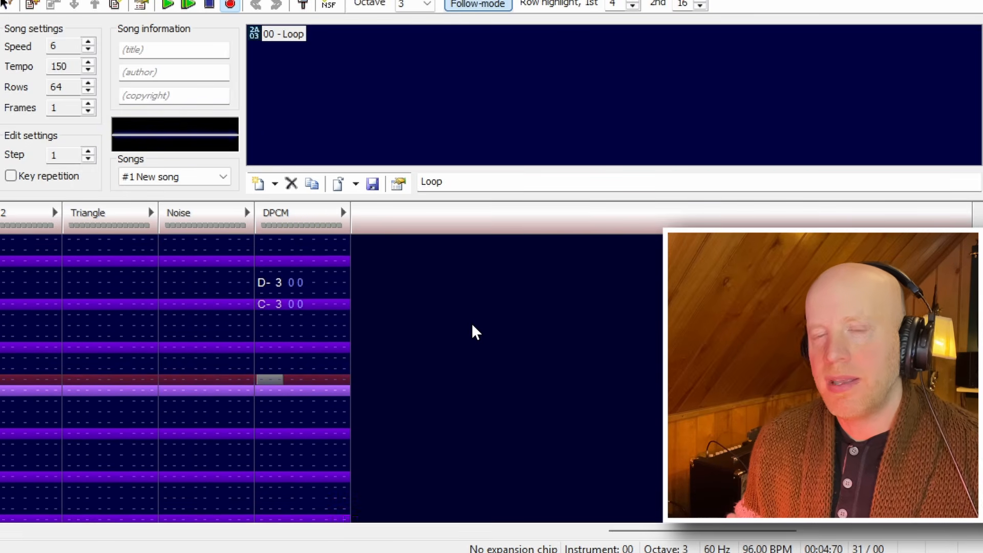
pyautogui.doubleClick(287, 37)
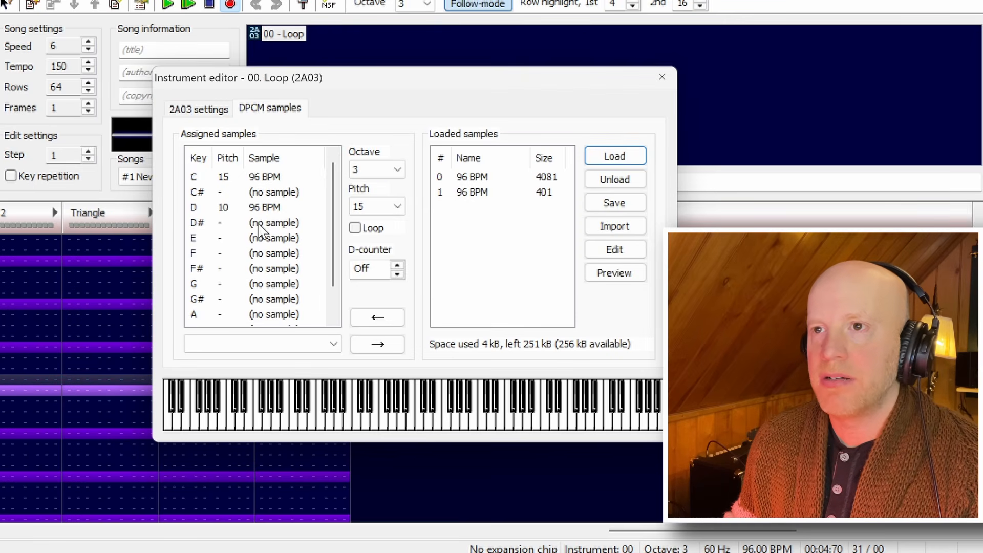
pyautogui.click(636, 228)
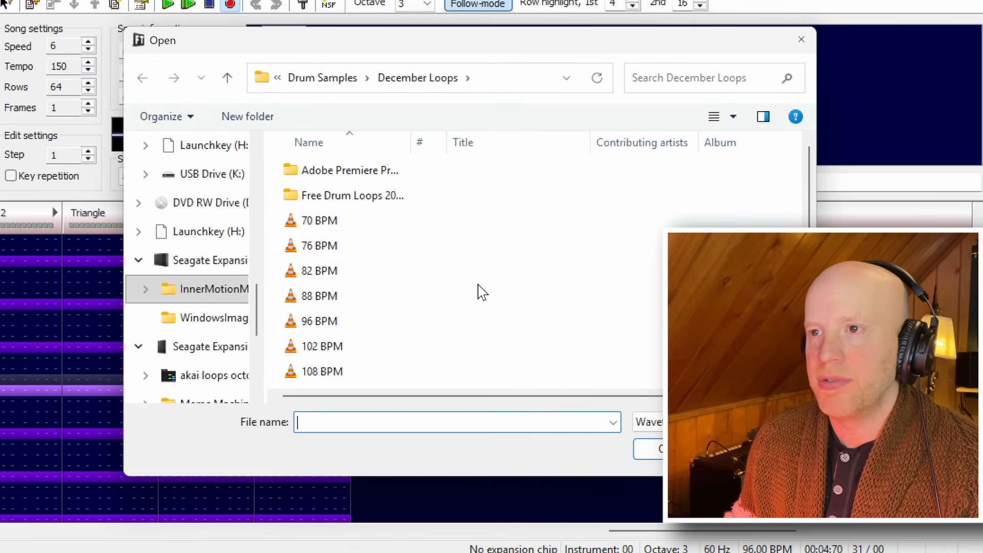
pyautogui.click(318, 323)
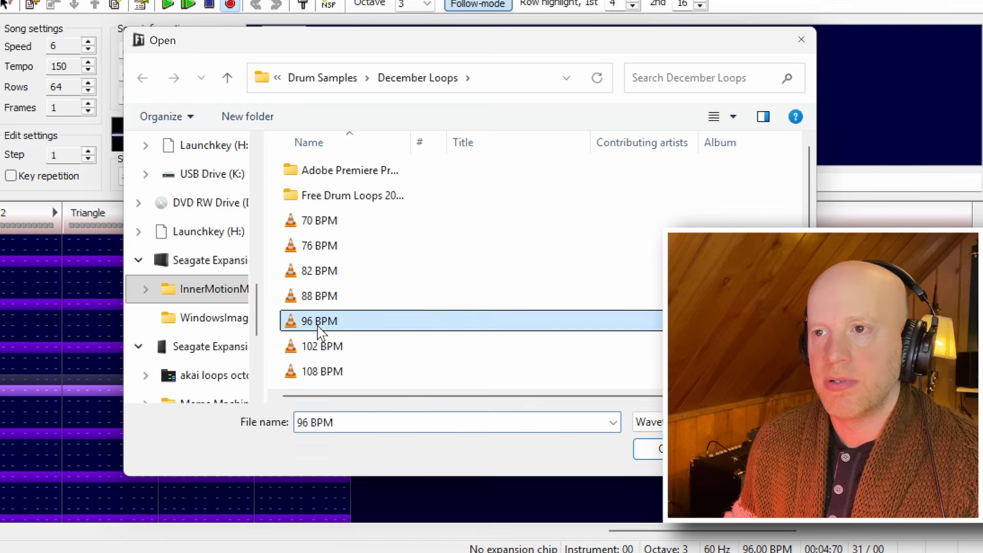
pyautogui.press('Return')
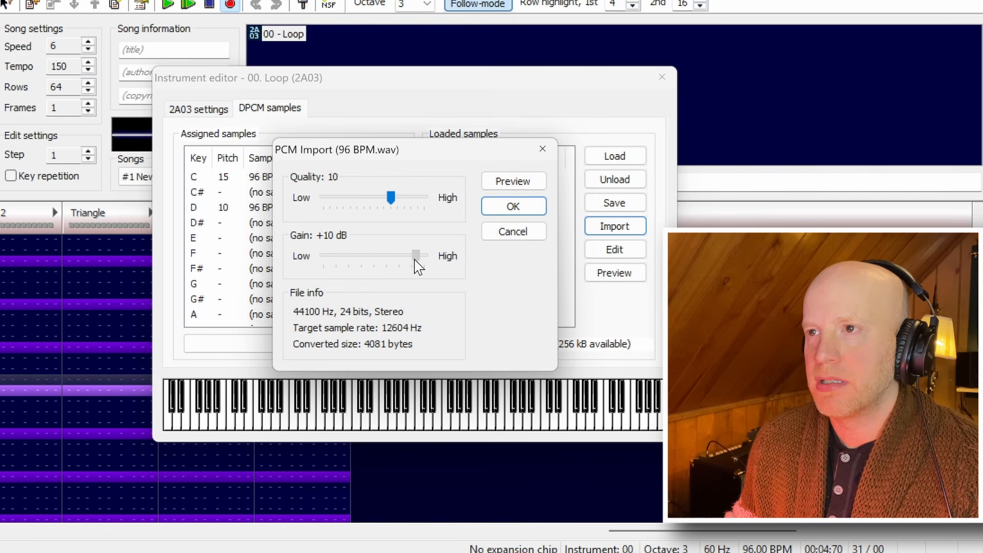
pyautogui.click(499, 206)
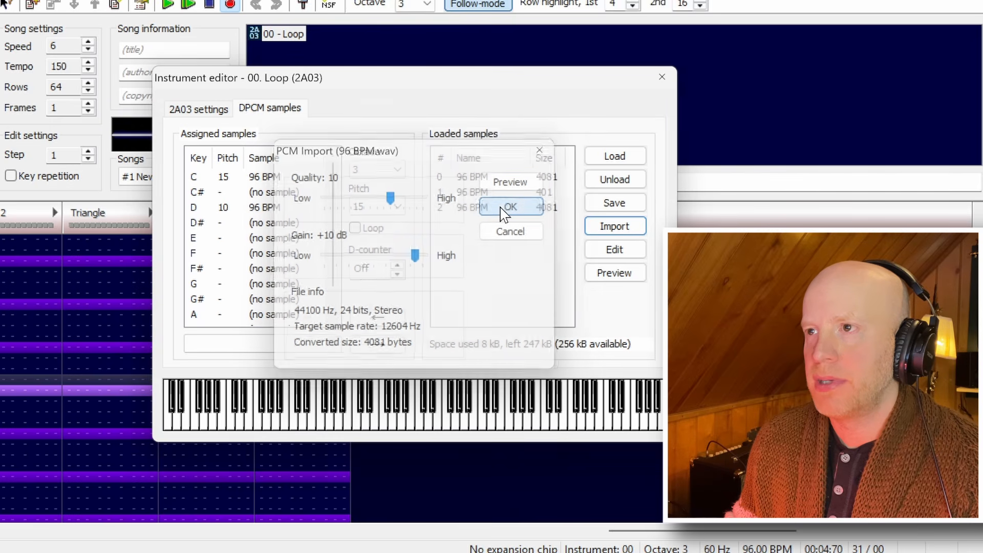
# Edit the newly imported sample, deleting everything before the hit at about three quarters of the loop, and enable Center wave
pyautogui.click(603, 247)
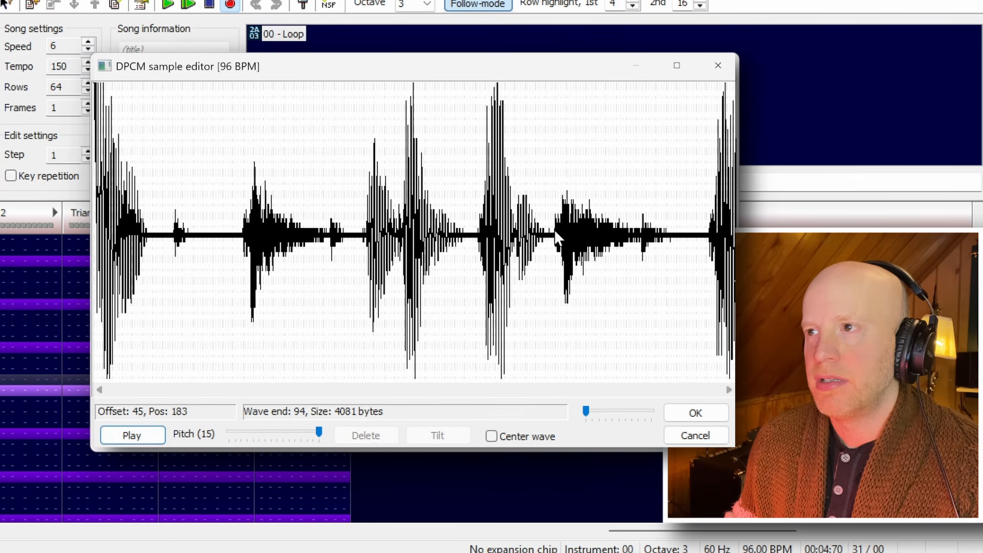
pyautogui.moveTo(557, 237); pyautogui.dragTo(99, 233)
pyautogui.press('Delete')
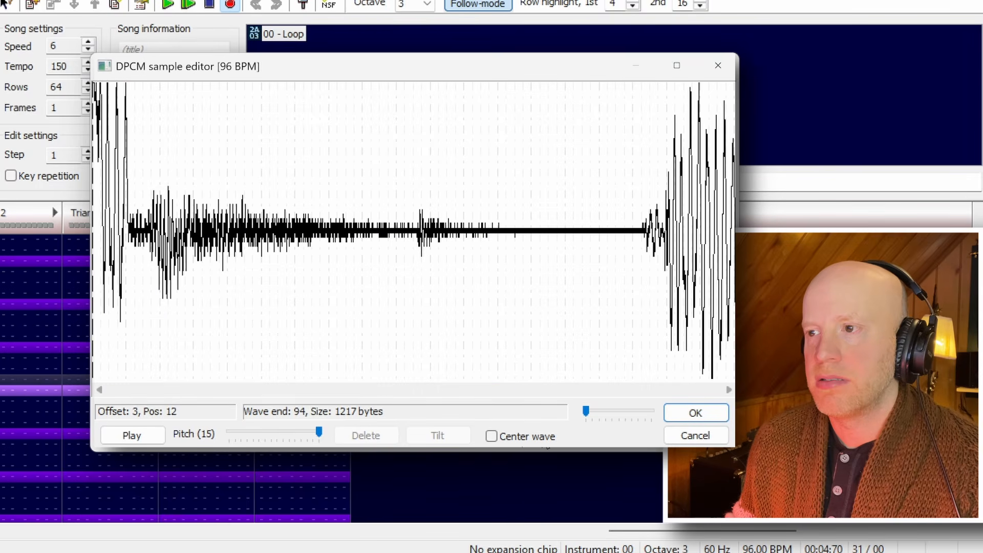
pyautogui.click(523, 438)
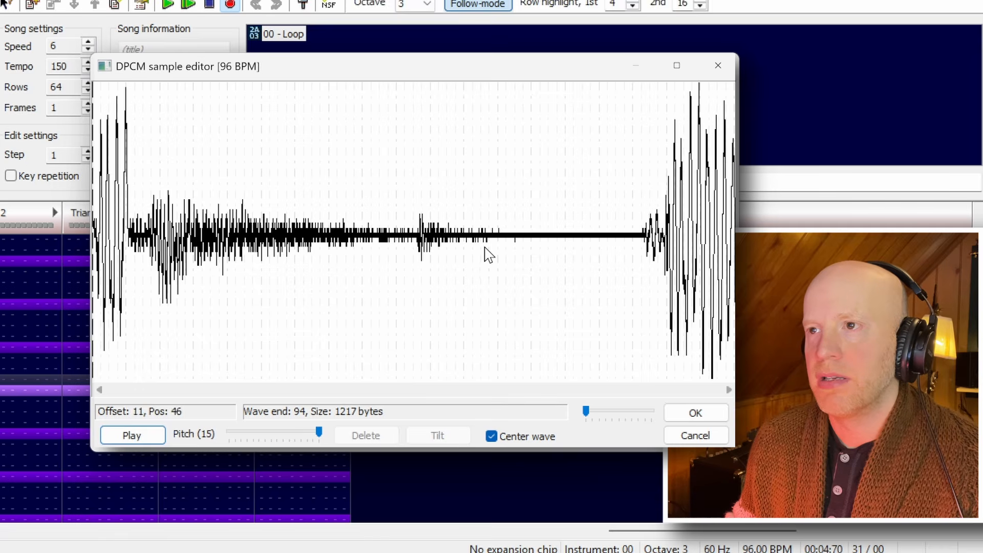
# Cut off the sample's second half from the small secondary hit onward, preview it at pitch 12, and apply the edits
pyautogui.moveTo(413, 251); pyautogui.dragTo(736, 251)
pyautogui.press('Delete')
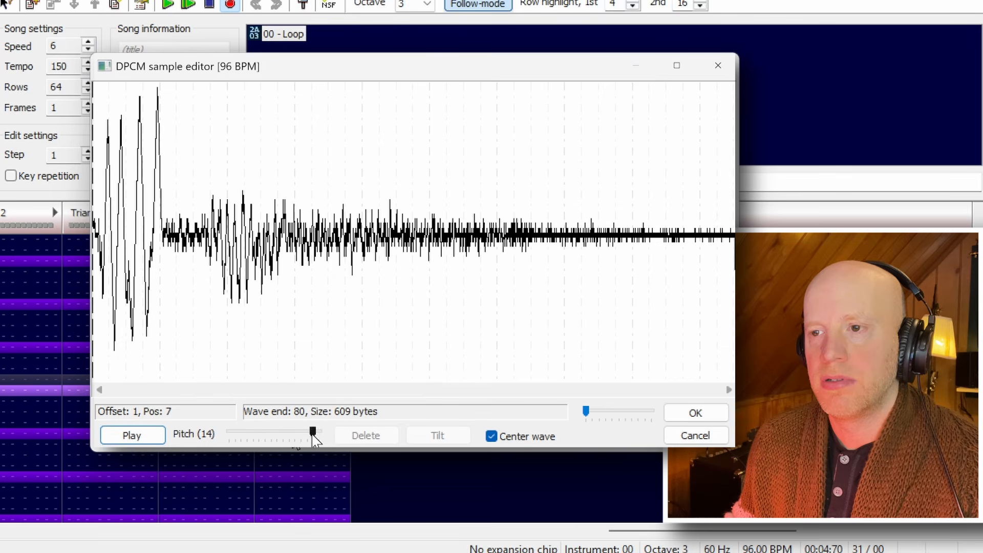
pyautogui.moveTo(312, 435); pyautogui.dragTo(301, 434)
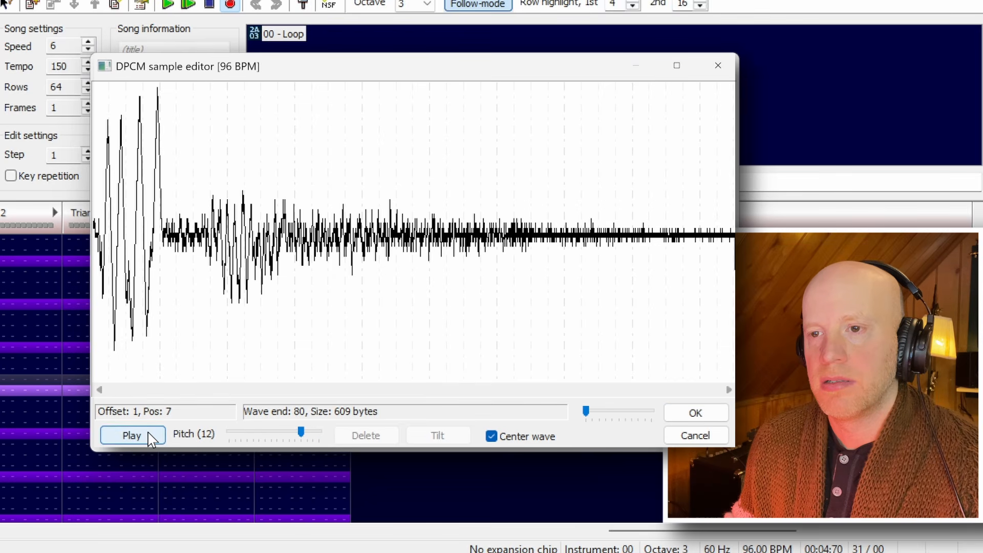
pyautogui.click(691, 415)
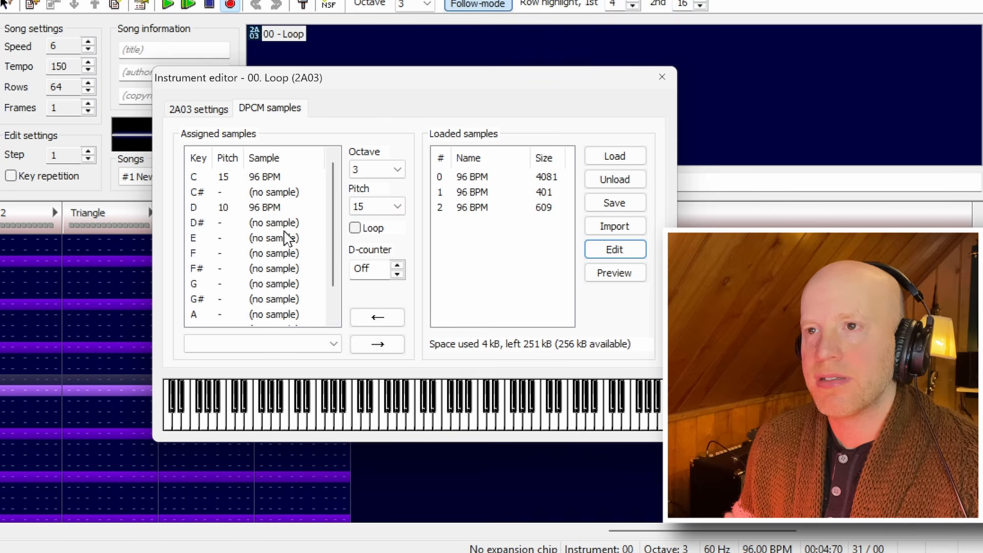
# Assign the trimmed 609-byte 96 BPM sample to key E in octave 3 with pitch 12, and close the instrument editor
pyautogui.click(476, 207)
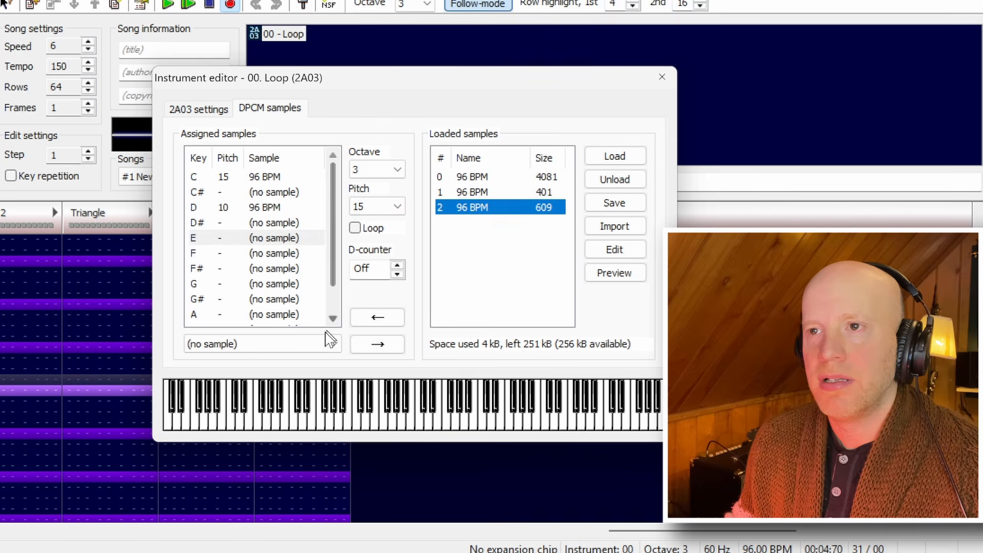
pyautogui.click(376, 317)
pyautogui.click(272, 238)
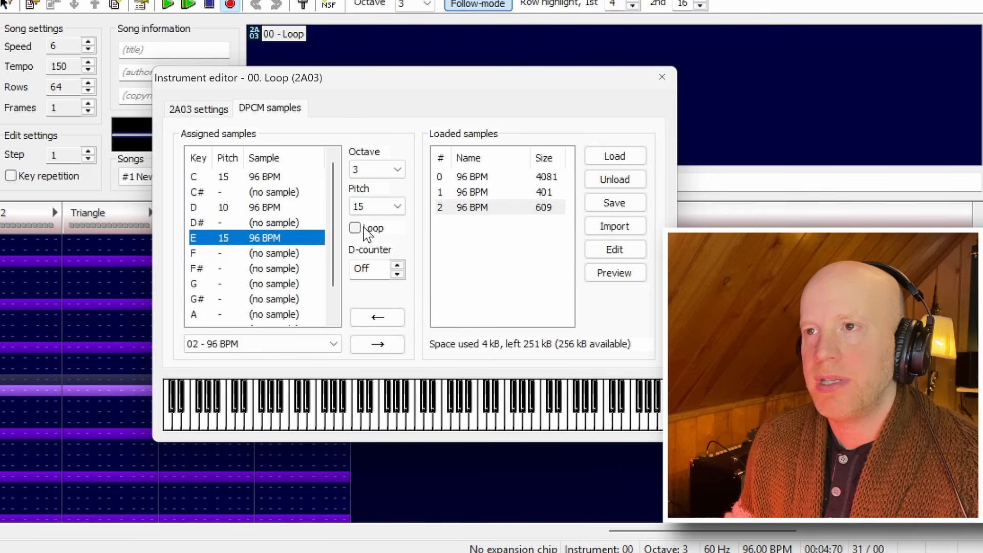
pyautogui.click(389, 206)
pyautogui.click(364, 362)
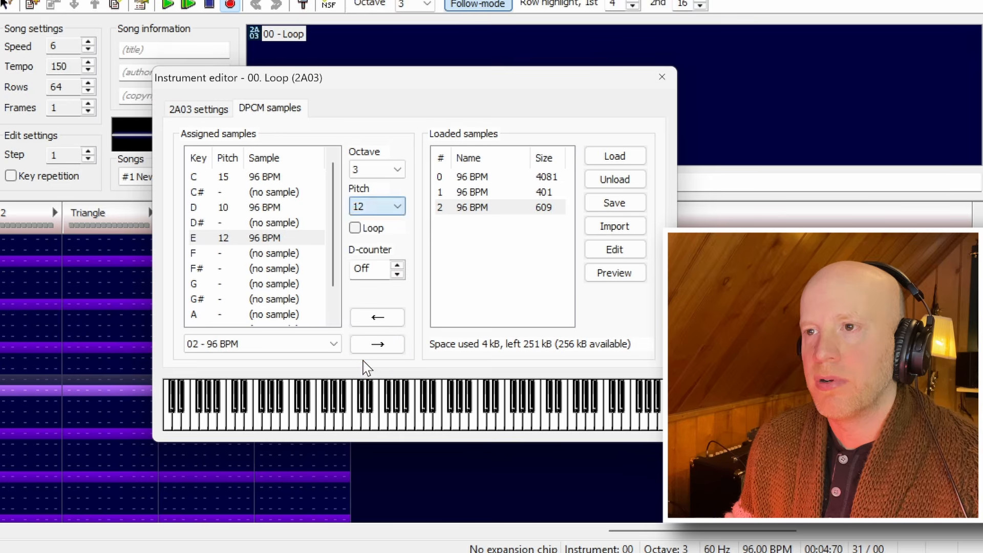
pyautogui.click(661, 77)
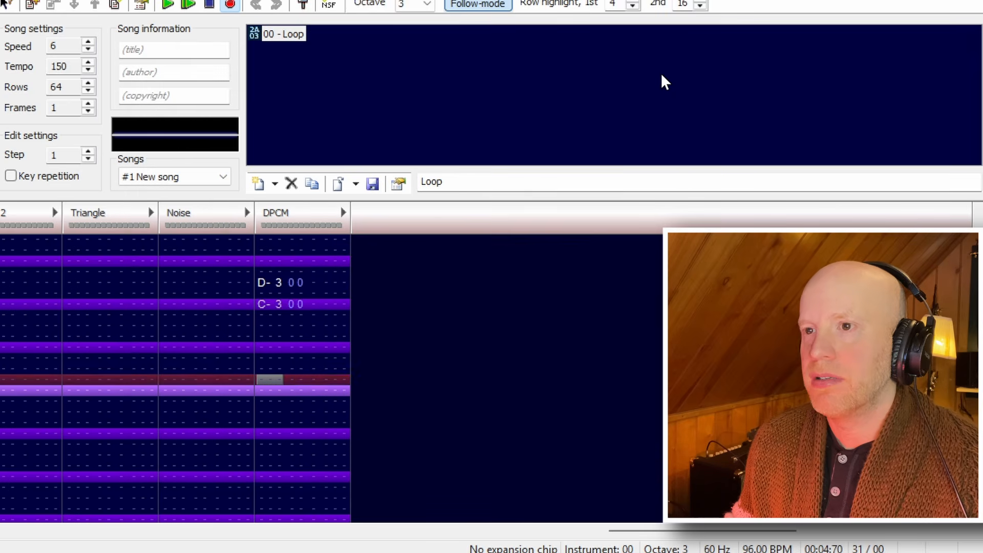
# Add an E-3 note at row 30 and a C-3 note at row 32 of the DPCM channel
pyautogui.press('Up')
pyautogui.press('Up')
pyautogui.press('Down')
pyautogui.press('Down')
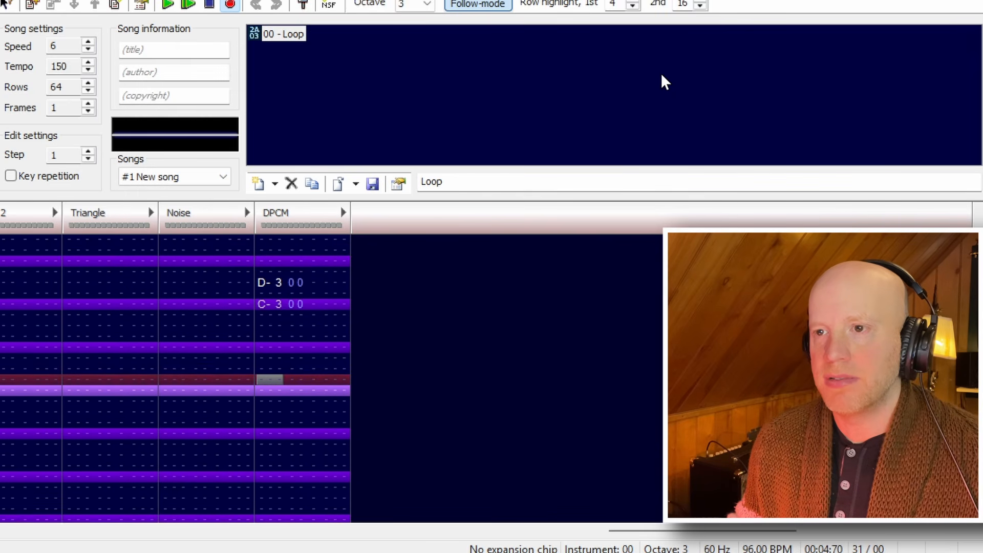
pyautogui.press('c')
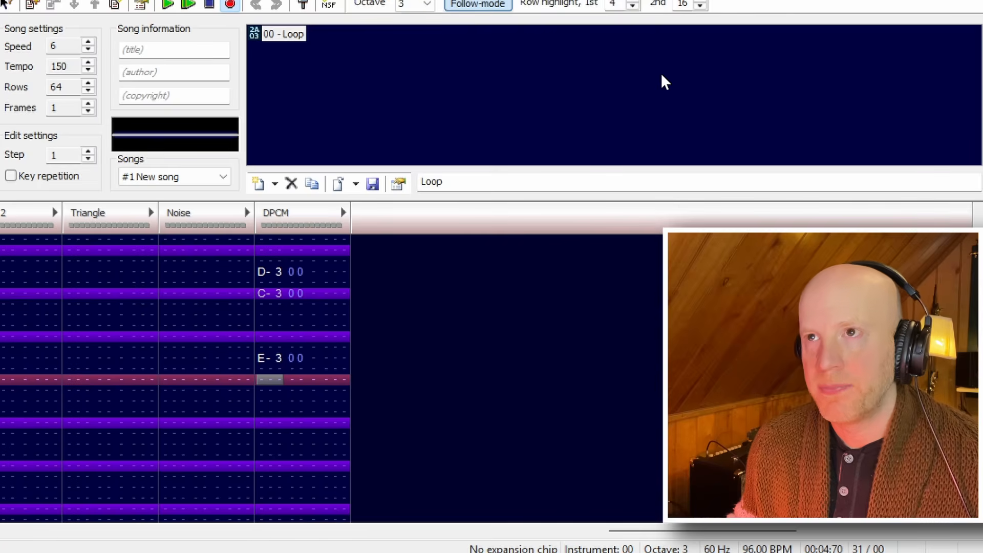
pyautogui.press('Up')
pyautogui.press('Down')
pyautogui.press('z')
pyautogui.press('Up')
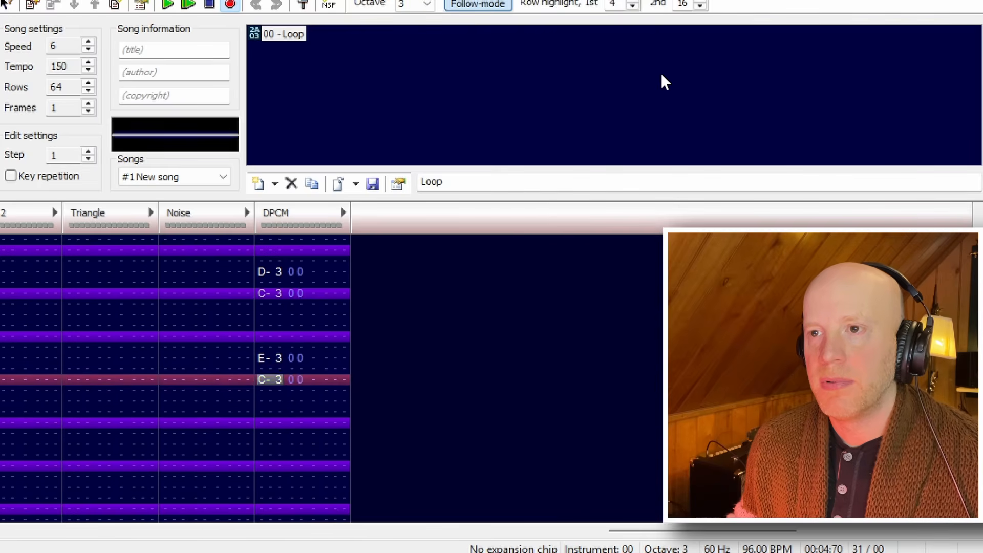
# Add an E-3 note at row 15 of the DPCM channel and play the pattern
pyautogui.press('Up')
pyautogui.press('Up')
pyautogui.press('Up')
pyautogui.press('Up')
pyautogui.press('Up')
pyautogui.press('Up')
pyautogui.press('Up')
pyautogui.press('Up')
pyautogui.press('Up')
pyautogui.press('Up')
pyautogui.press('Up')
pyautogui.press('c')
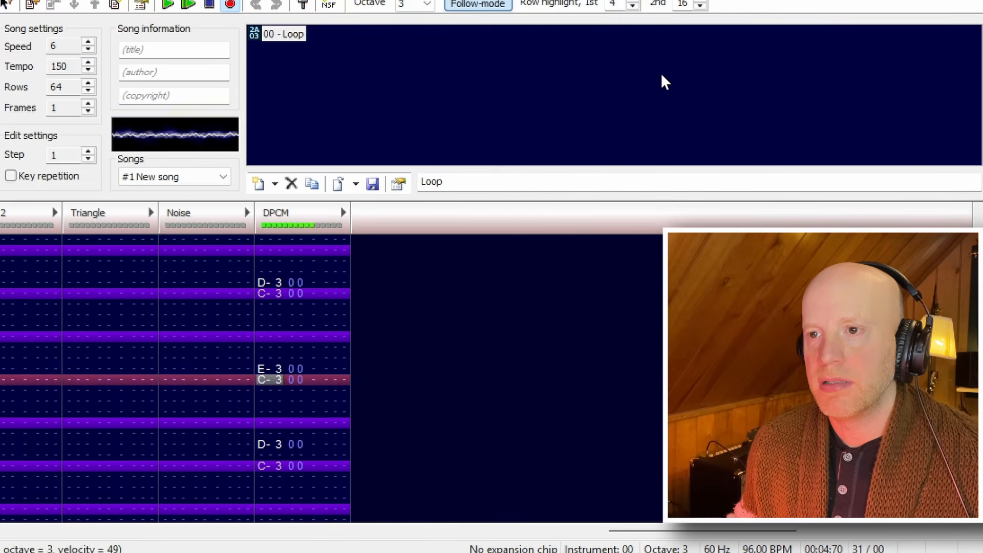
pyautogui.press('Return')
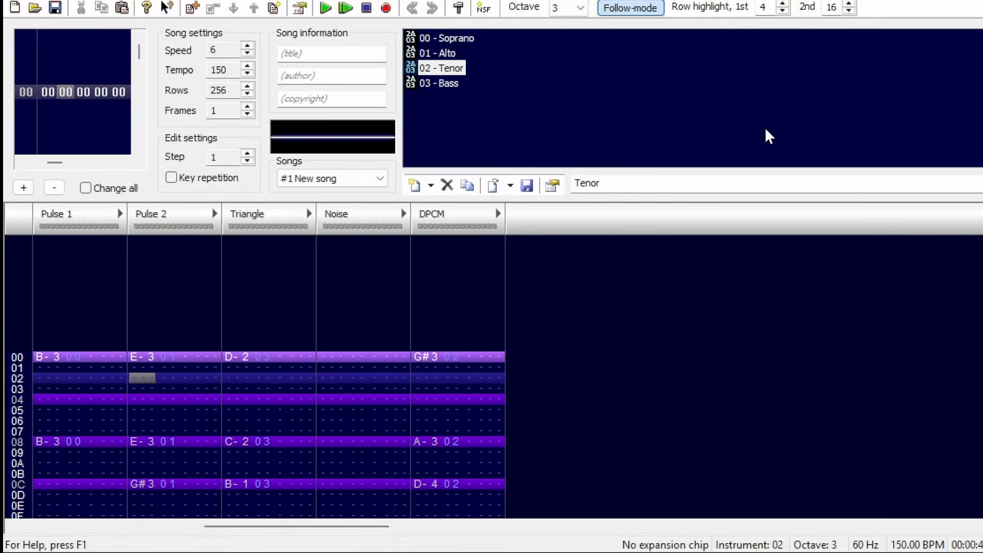
# Play the four-part Soprano, Alto, Tenor and Bass chorale, then stop it
pyautogui.press('Return')
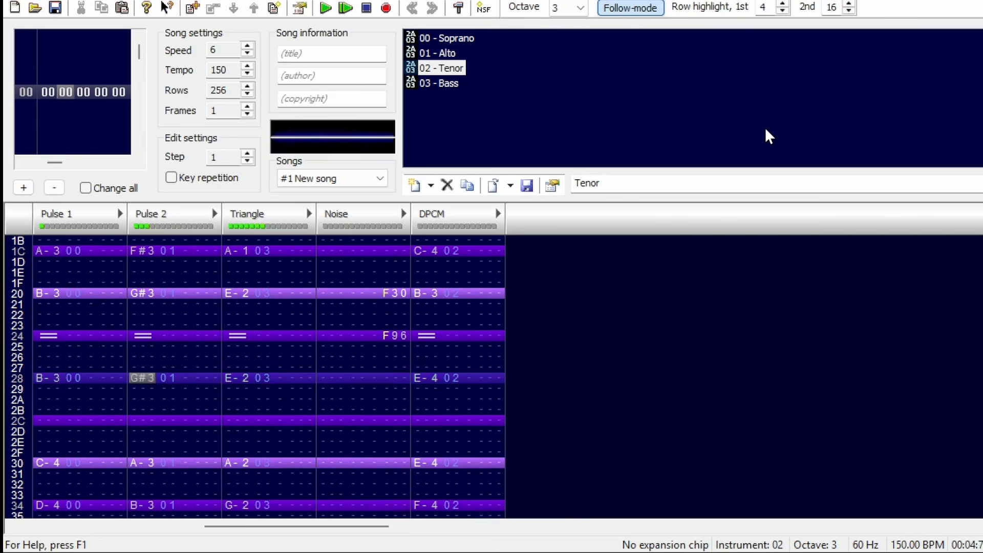
pyautogui.press('Return')
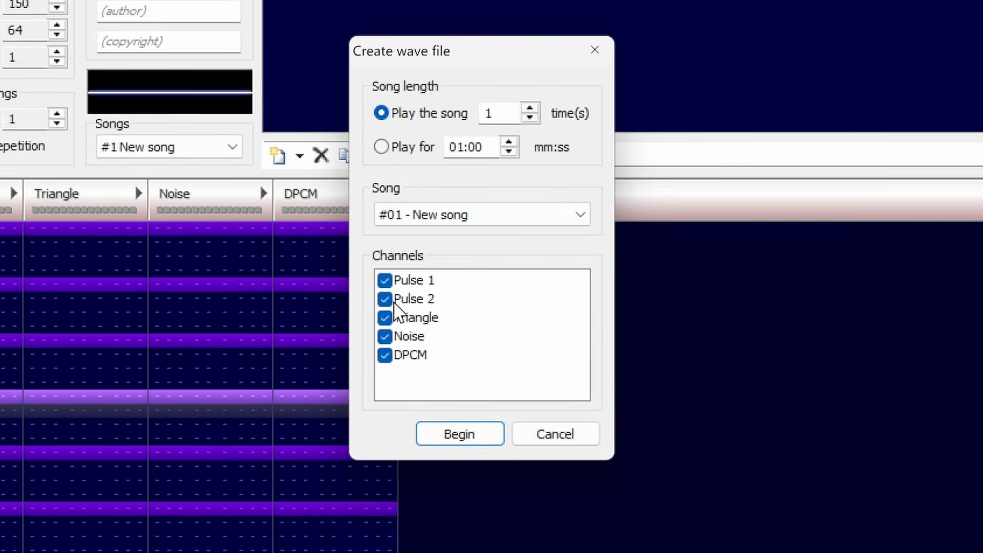
# Limit the wave file export to Pulse 1 by excluding the Pulse 2, Triangle, Noise and DPCM channels
pyautogui.click(382, 300)
pyautogui.click(380, 322)
pyautogui.click(379, 339)
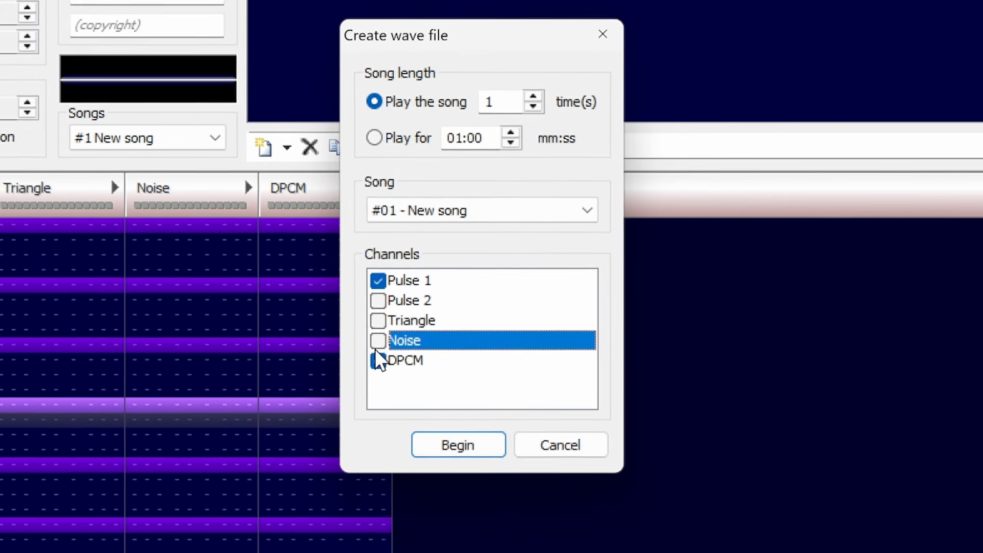
pyautogui.click(380, 358)
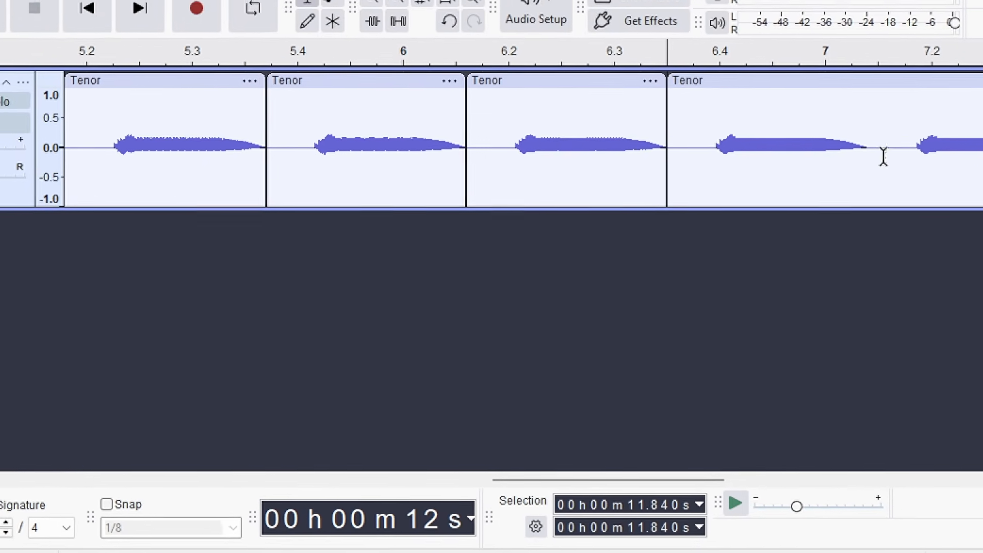
# Switch to Audacity and place the edit cursor where the first note of the unsplit Tenor clip ends
pyautogui.click(867, 154)
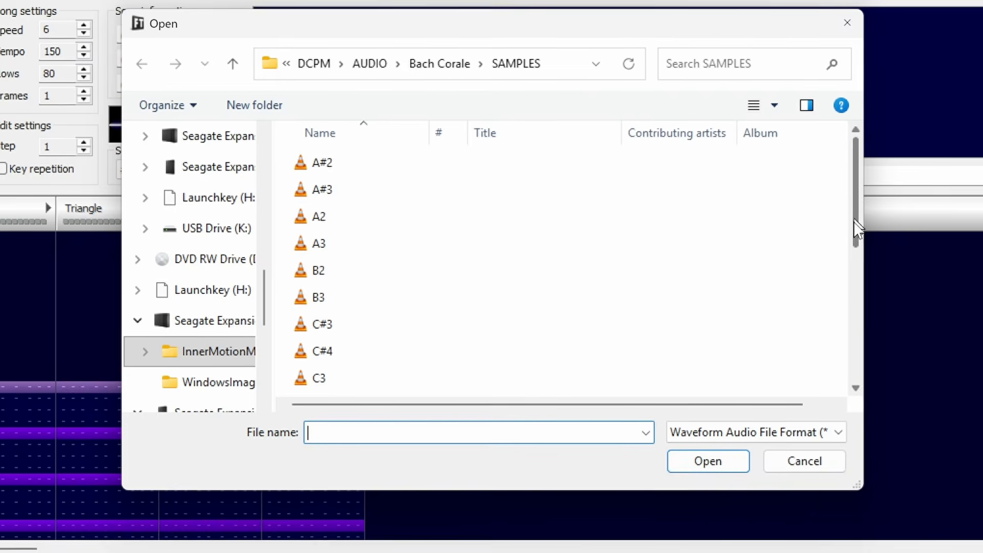
# Back in FamiTracker, import F3.wav from the SAMPLES folder into the Tenor instrument at quality 15 and gain +0 dB
pyautogui.scroll(-4, 441, 322)
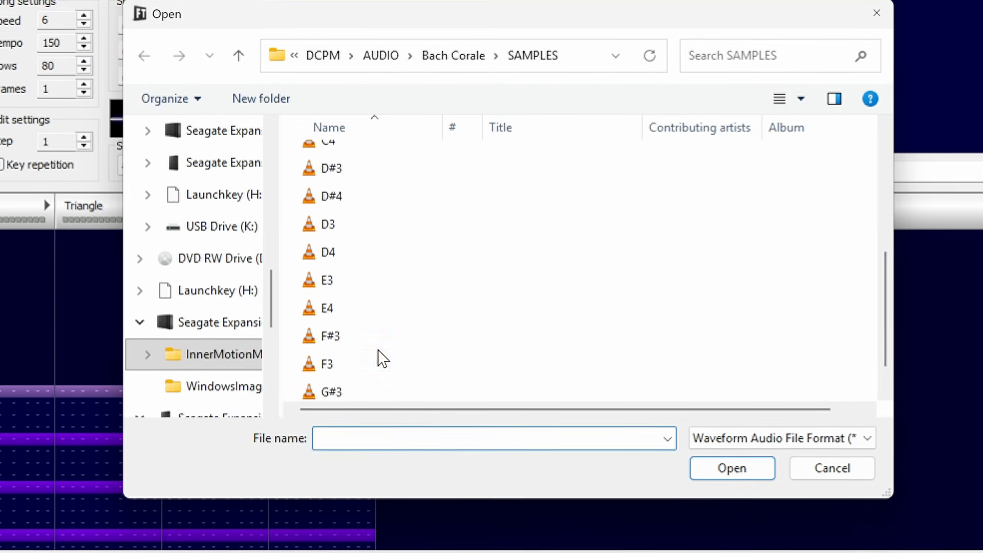
pyautogui.click(373, 363)
pyautogui.click(743, 466)
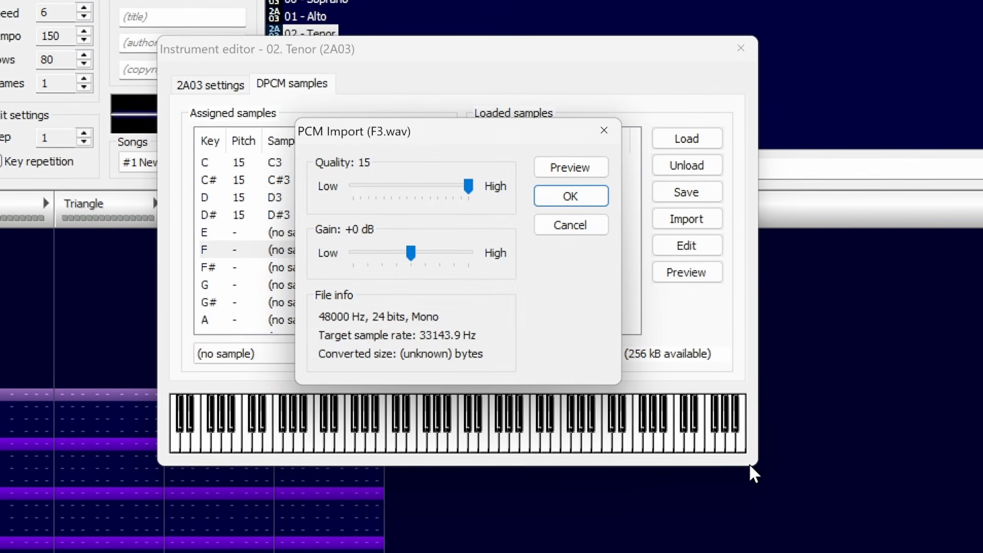
pyautogui.click(580, 199)
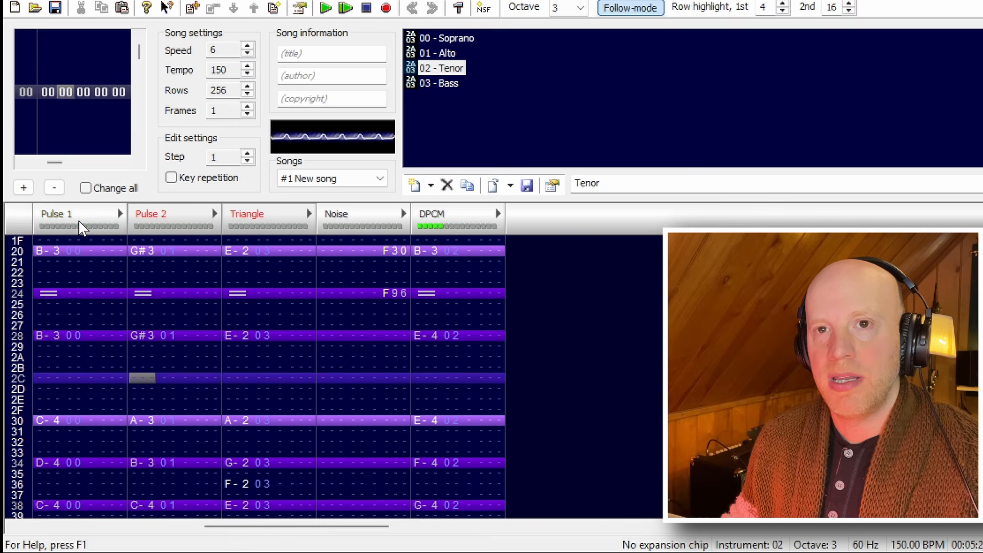
# Unmute the Pulse 1, Pulse 2 and Triangle channels one after another while the chorale plays
pyautogui.click(79, 227)
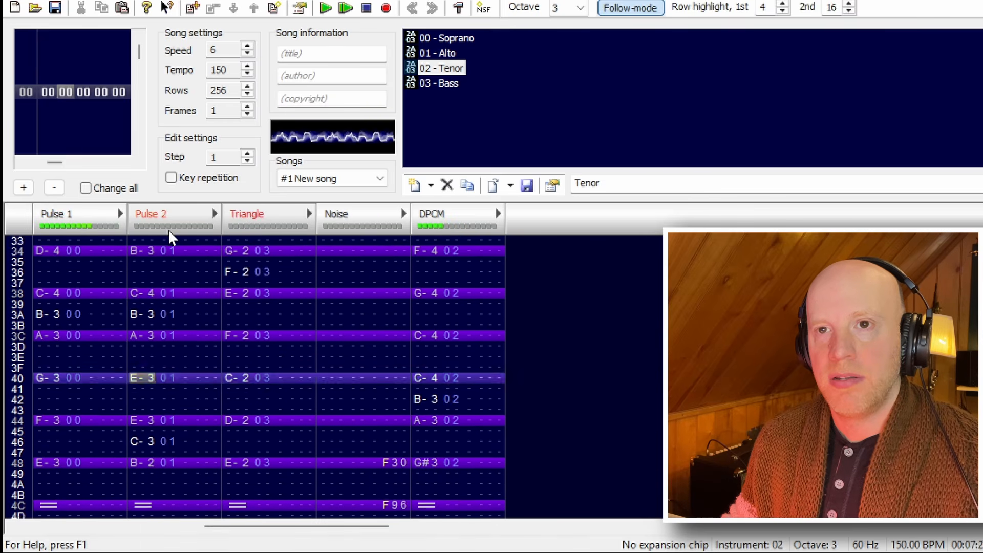
pyautogui.click(174, 227)
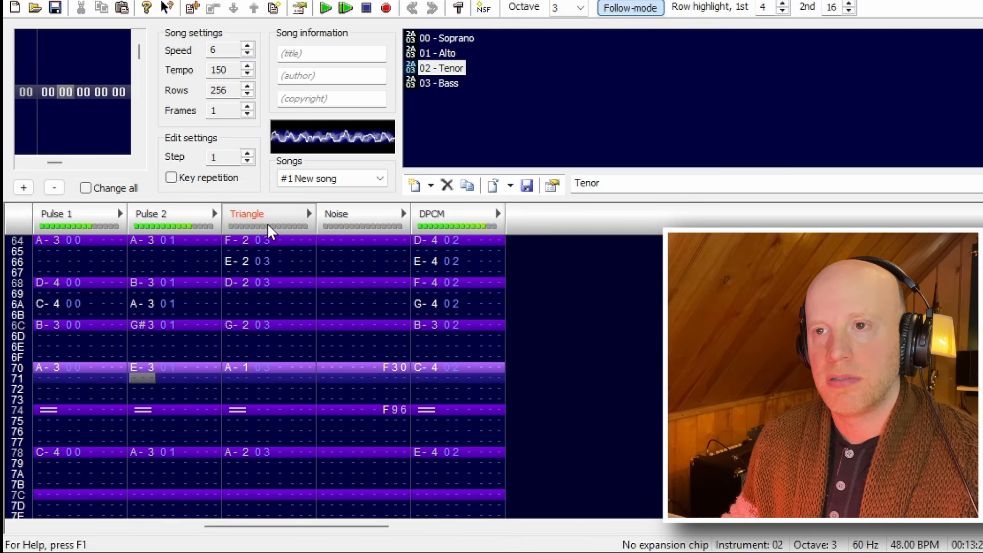
pyautogui.click(267, 224)
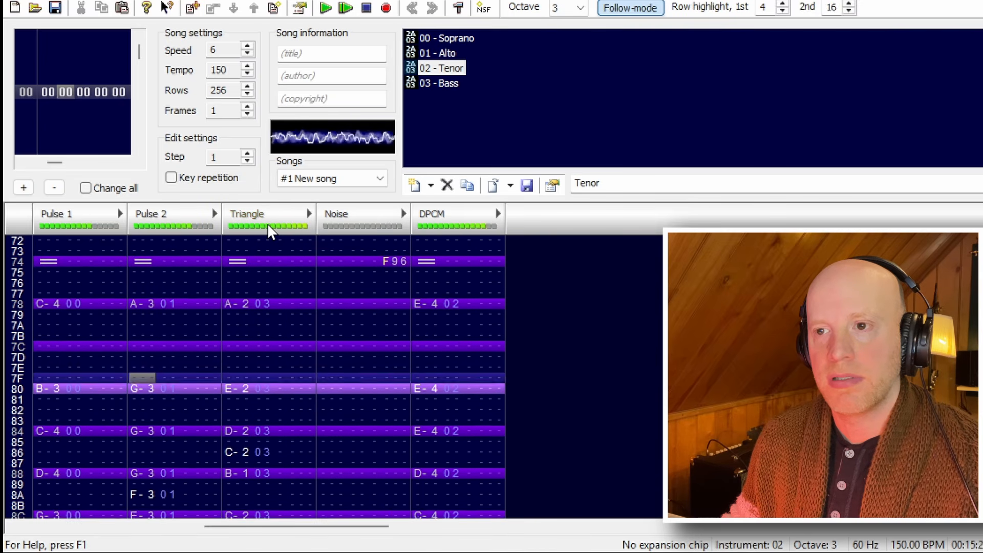